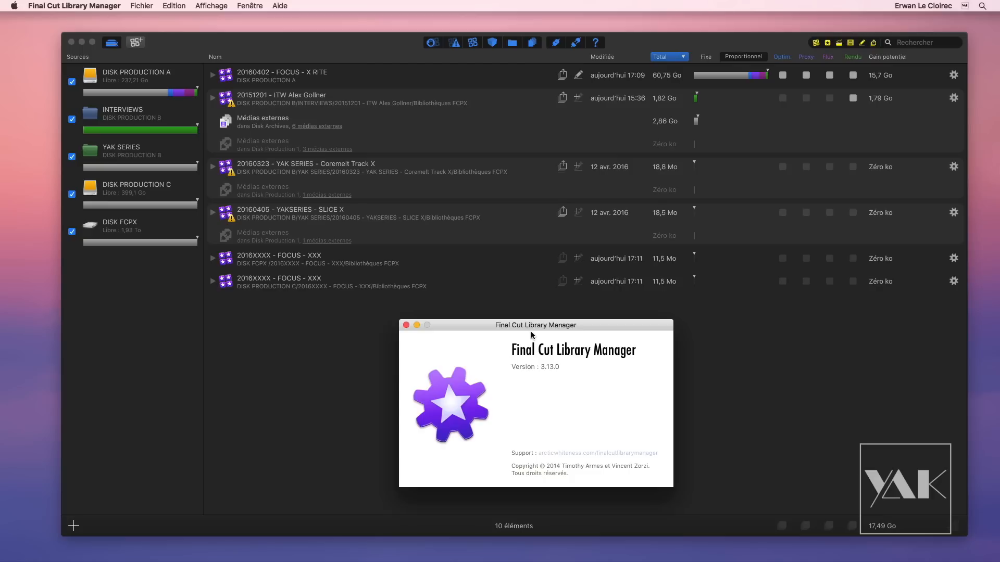
Switch to Safari and review the feature descriptions on the Final Cut Library Manager 3 web page
{"action": "key", "text": "ctrl+Right"}
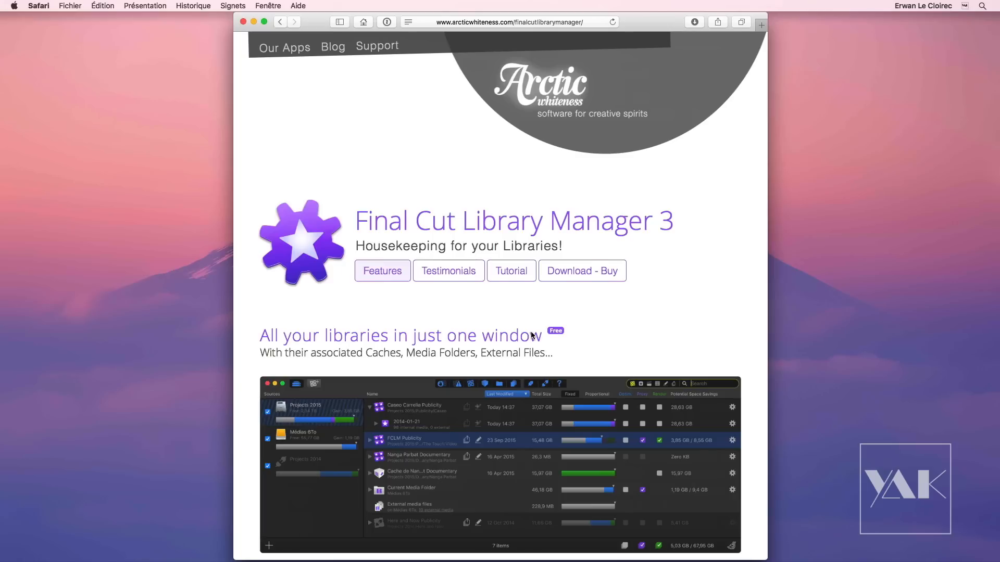
{"action": "scroll", "coordinate": [532, 335], "scroll_direction": "down", "scroll_amount": 5}
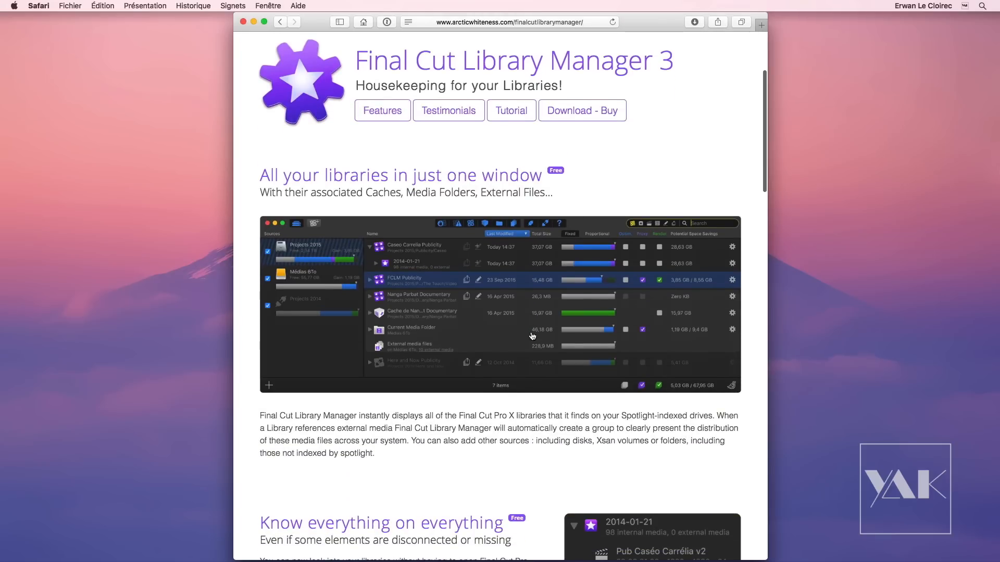
{"action": "scroll", "coordinate": [532, 335], "scroll_direction": "down", "scroll_amount": 18}
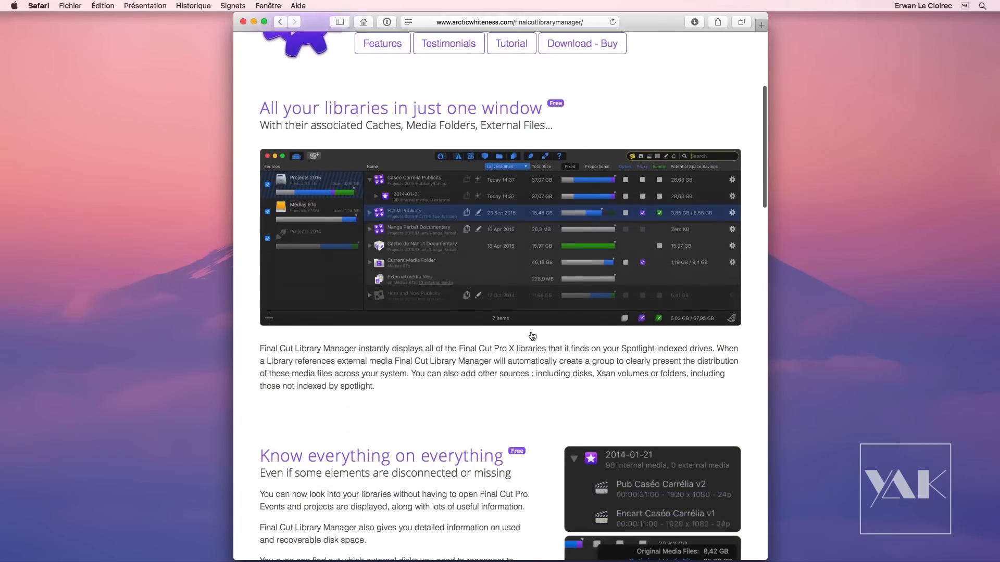
{"action": "scroll", "coordinate": [531, 335], "scroll_direction": "down", "scroll_amount": 11}
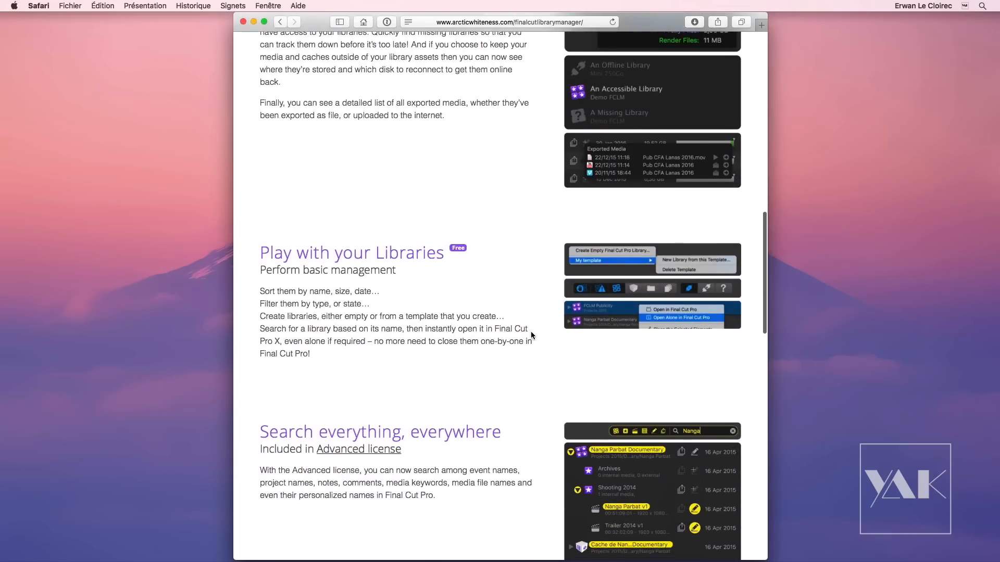
{"action": "scroll", "coordinate": [531, 335], "scroll_direction": "up", "scroll_amount": 6}
{"action": "scroll", "coordinate": [530, 331], "scroll_direction": "down", "scroll_amount": 6}
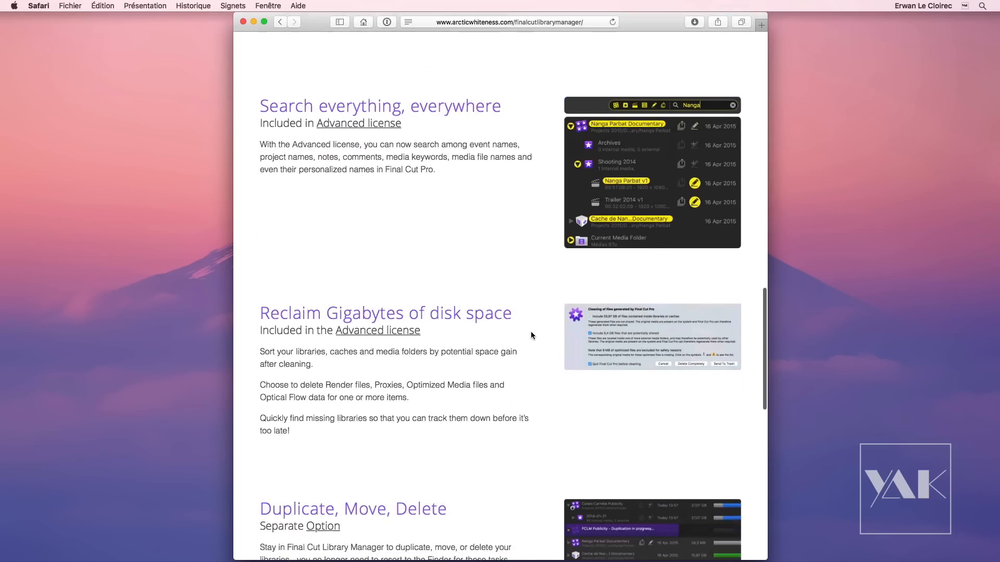
Open the site's Download - Buy page and examine the licence options and their prices
{"action": "scroll", "coordinate": [530, 331], "scroll_direction": "up", "scroll_amount": 20}
{"action": "left_click", "coordinate": [575, 277]}
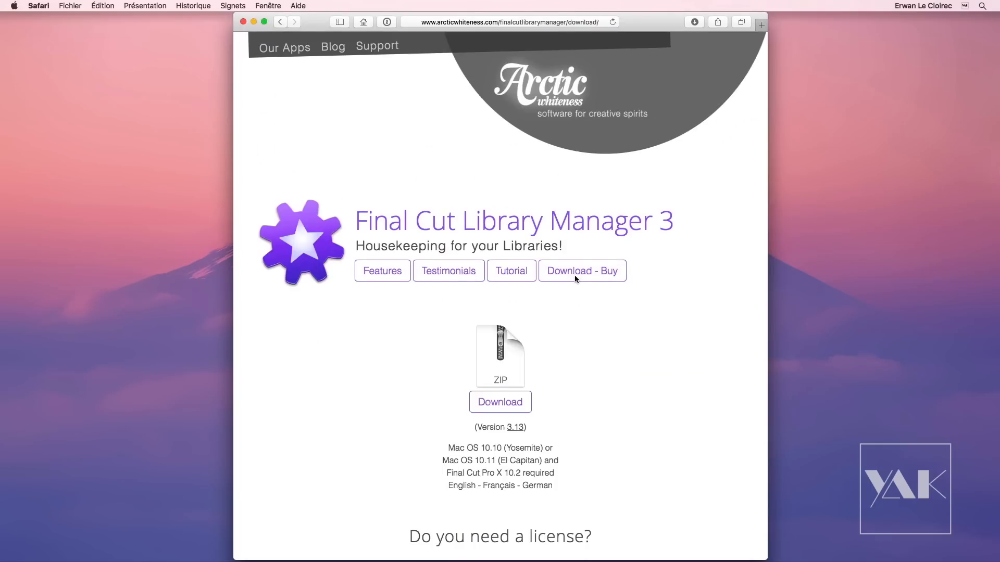
{"action": "scroll", "coordinate": [574, 278], "scroll_direction": "down", "scroll_amount": 10}
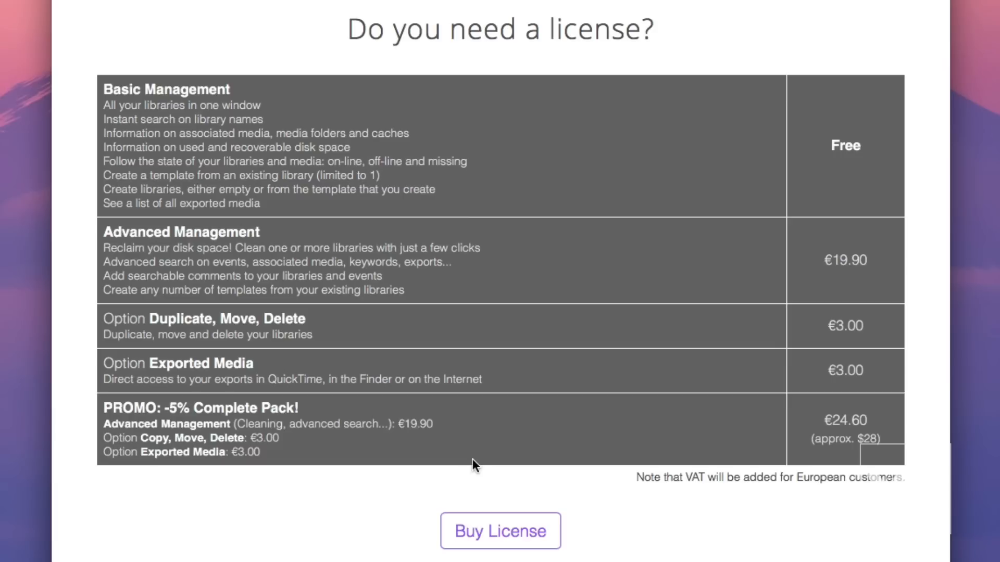
{"action": "scroll", "coordinate": [474, 463], "scroll_direction": "up", "scroll_amount": 10}
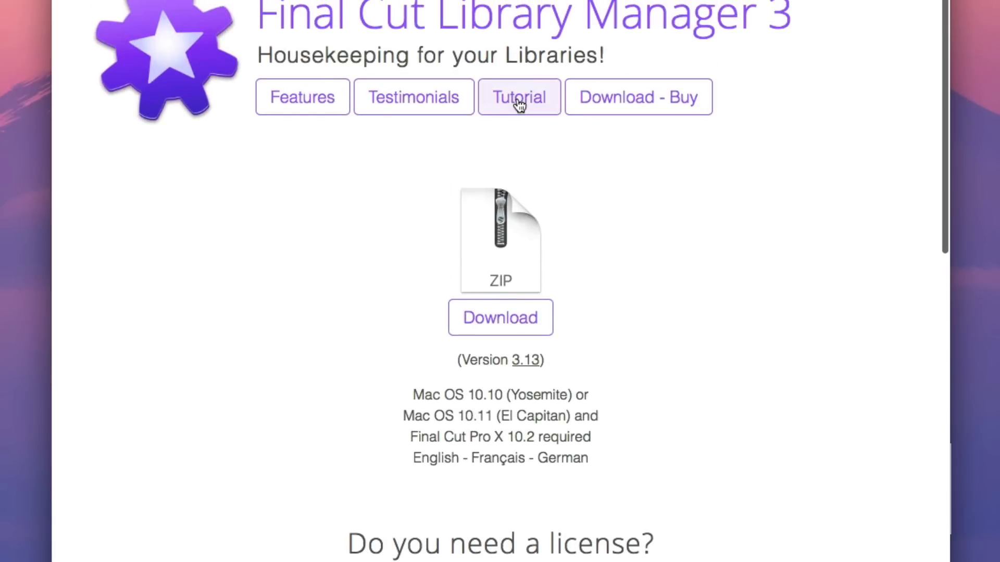
Open the website's Tutorial page and look at the tutorial video section
{"action": "left_click", "coordinate": [517, 105]}
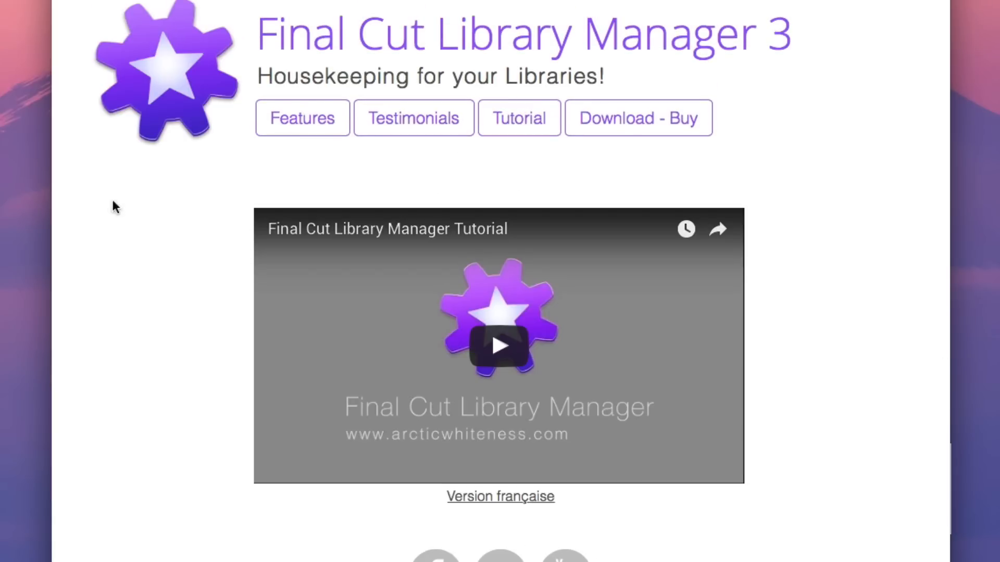
{"action": "scroll", "coordinate": [199, 372], "scroll_direction": "down", "scroll_amount": 1}
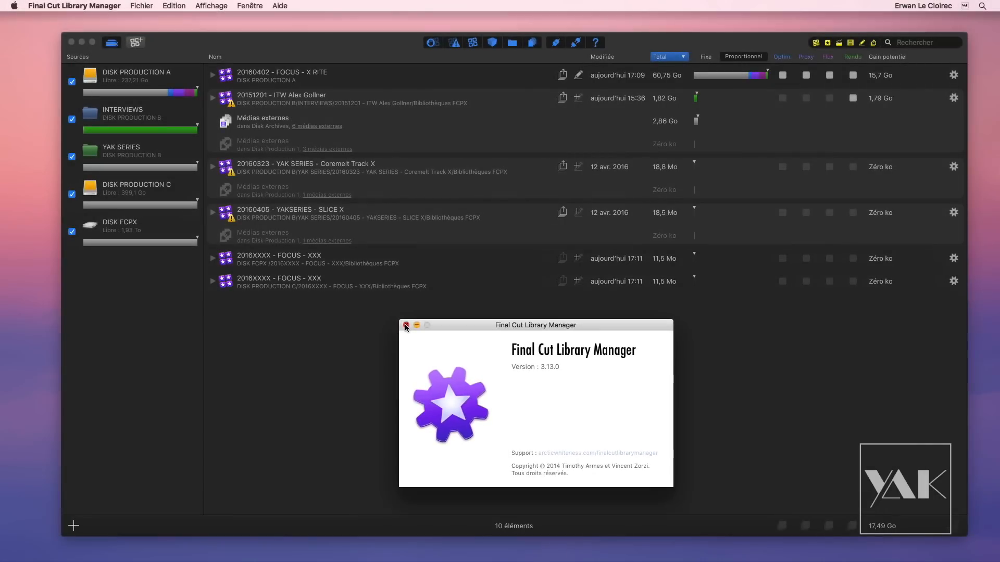
Close the About window and remove DISK FCPX, DISK PRODUCTION C, YAK SERIES, INTERVIEWS and DISK PRODUCTION A from the sources
{"action": "left_click", "coordinate": [405, 326]}
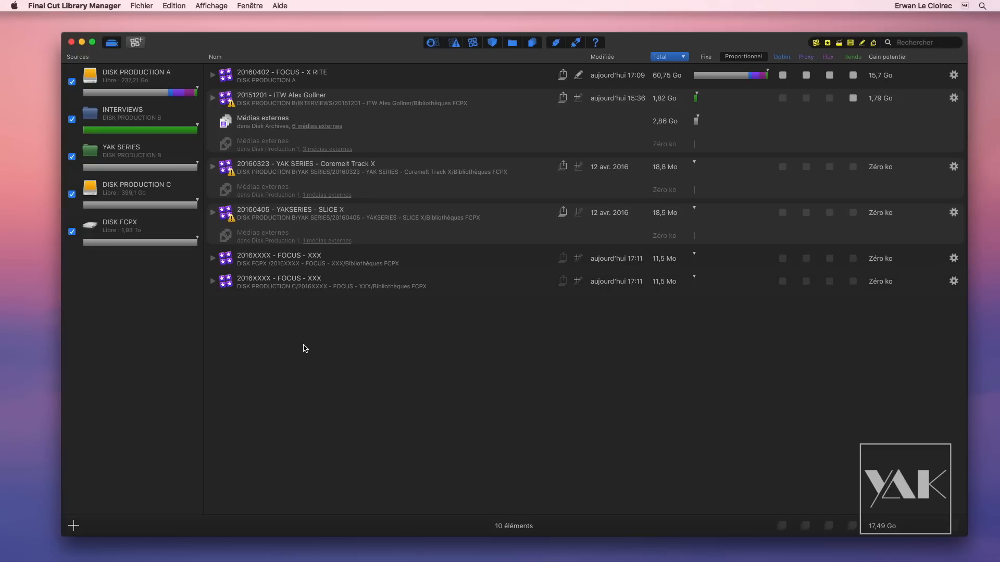
{"action": "left_click_drag", "start_coordinate": [131, 233], "coordinate": [30, 218]}
{"action": "left_click_drag", "start_coordinate": [148, 195], "coordinate": [37, 176]}
{"action": "left_click", "coordinate": [129, 152]}
{"action": "left_click_drag", "start_coordinate": [130, 151], "coordinate": [37, 148]}
{"action": "left_click_drag", "start_coordinate": [123, 112], "coordinate": [41, 110]}
{"action": "left_click_drag", "start_coordinate": [123, 94], "coordinate": [27, 81]}
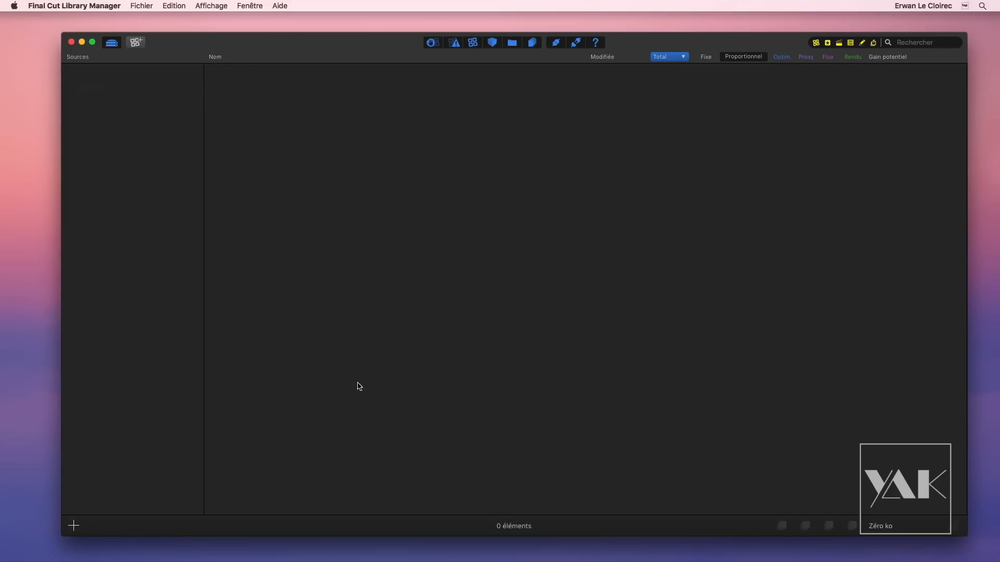
Hide the list of sources and show it again
{"action": "left_click", "coordinate": [113, 43]}
{"action": "left_click", "coordinate": [112, 43]}
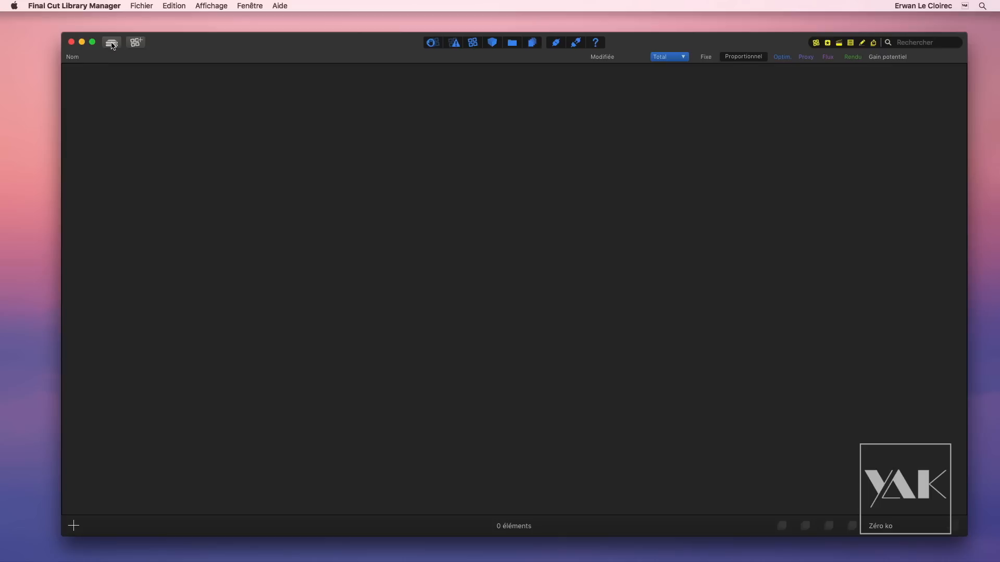
{"action": "left_click", "coordinate": [112, 44]}
{"action": "left_click", "coordinate": [112, 44]}
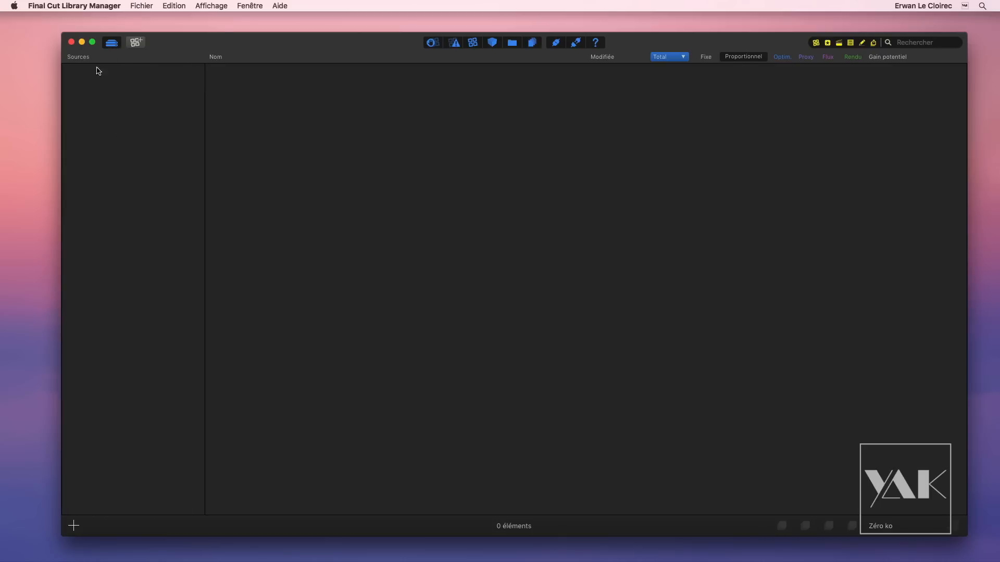
Add DISK PRODUCTION A as a source and force a library search on it
{"action": "left_click", "coordinate": [74, 528]}
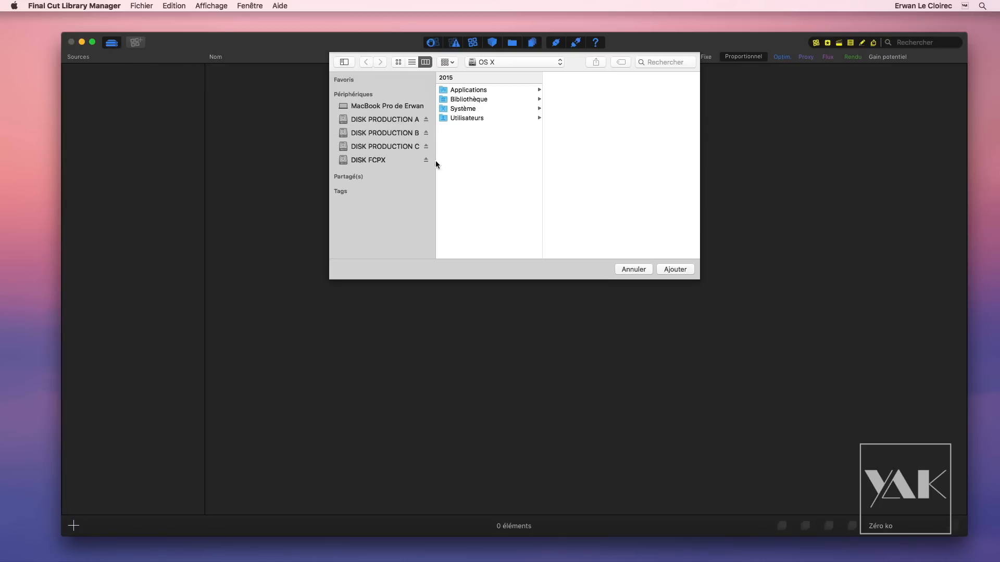
{"action": "left_click", "coordinate": [390, 119]}
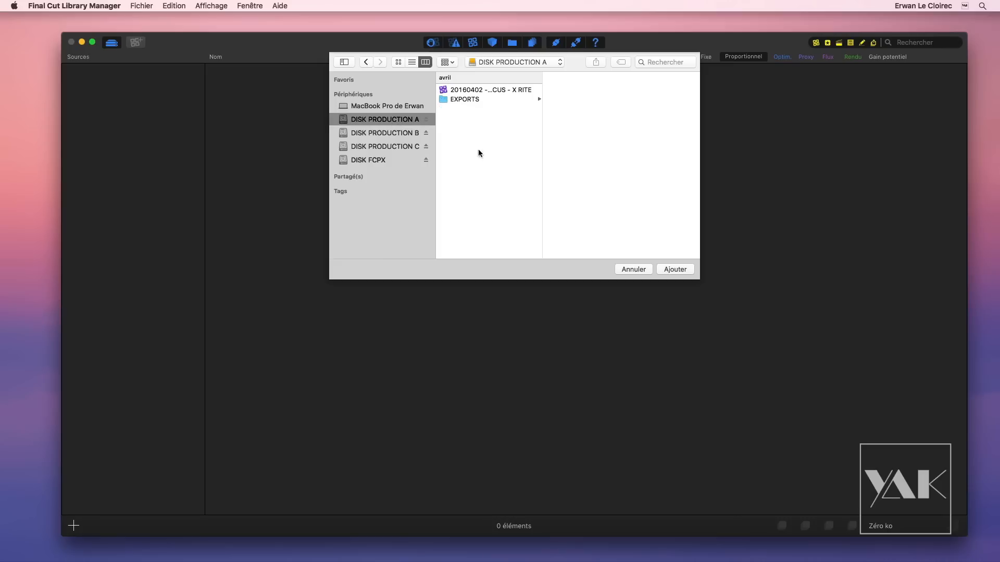
{"action": "left_click", "coordinate": [675, 270]}
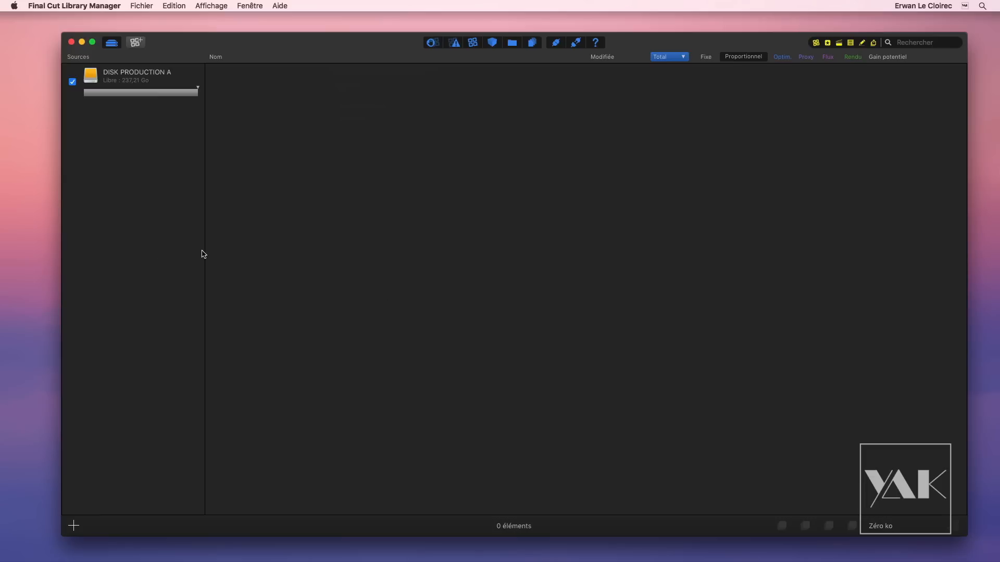
{"action": "right_click", "coordinate": [130, 82]}
{"action": "left_click", "coordinate": [138, 88]}
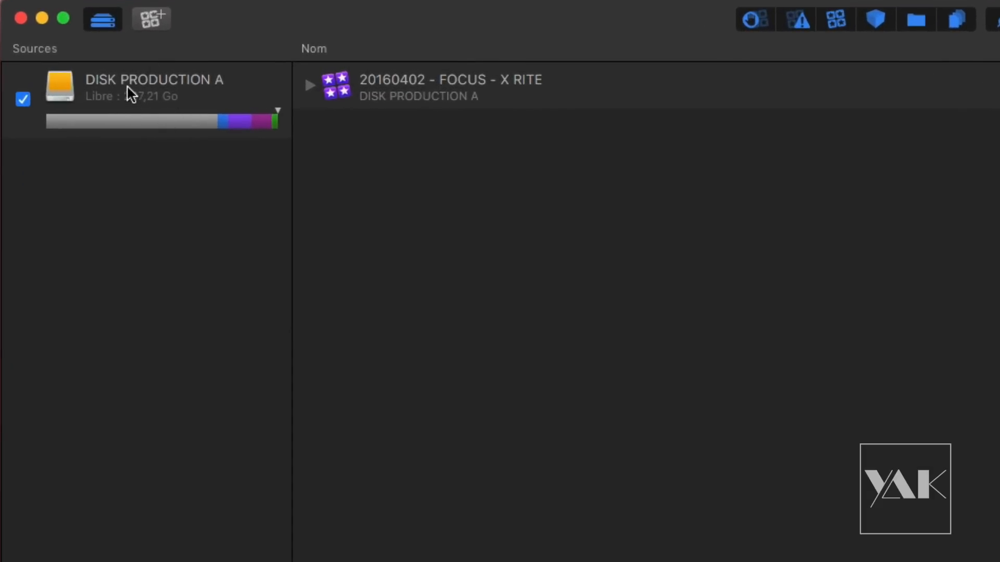
Select DISK PRODUCTION A, view its available actions, and examine the storage bars of the disk and its library
{"action": "left_click", "coordinate": [130, 91]}
{"action": "right_click", "coordinate": [155, 89]}
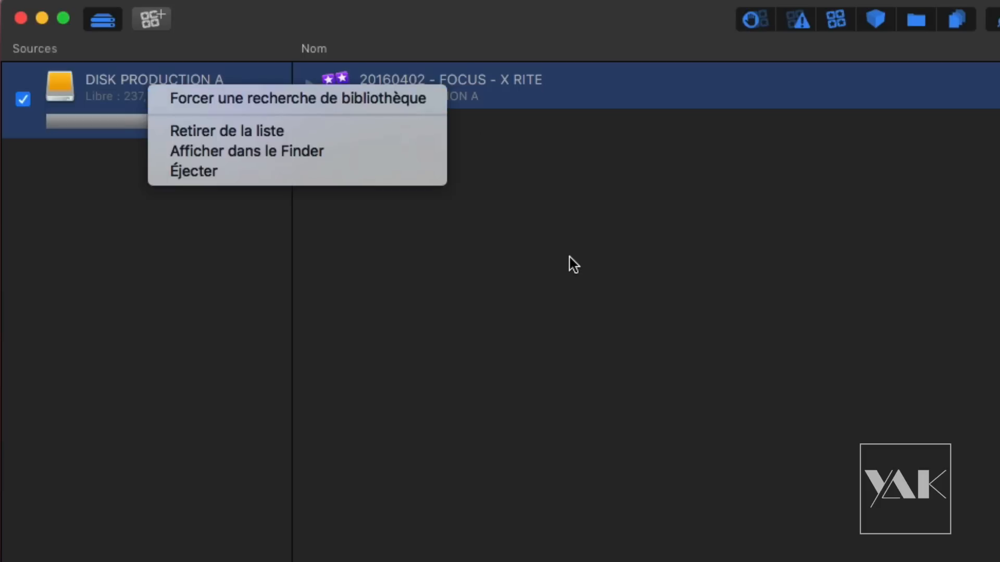
{"action": "left_click", "coordinate": [569, 276]}
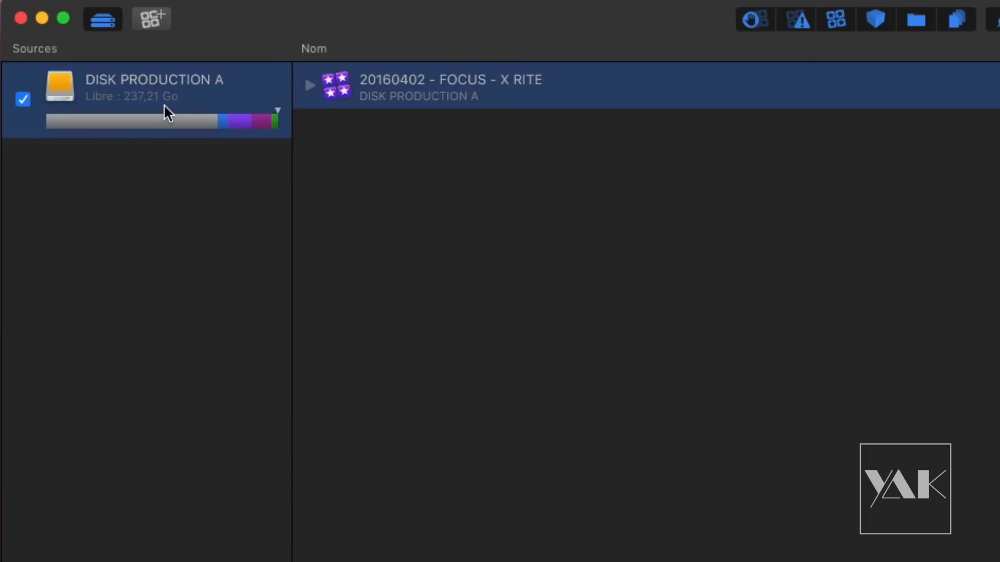
{"action": "mouse_move", "coordinate": [160, 118]}
{"action": "mouse_move", "coordinate": [207, 126]}
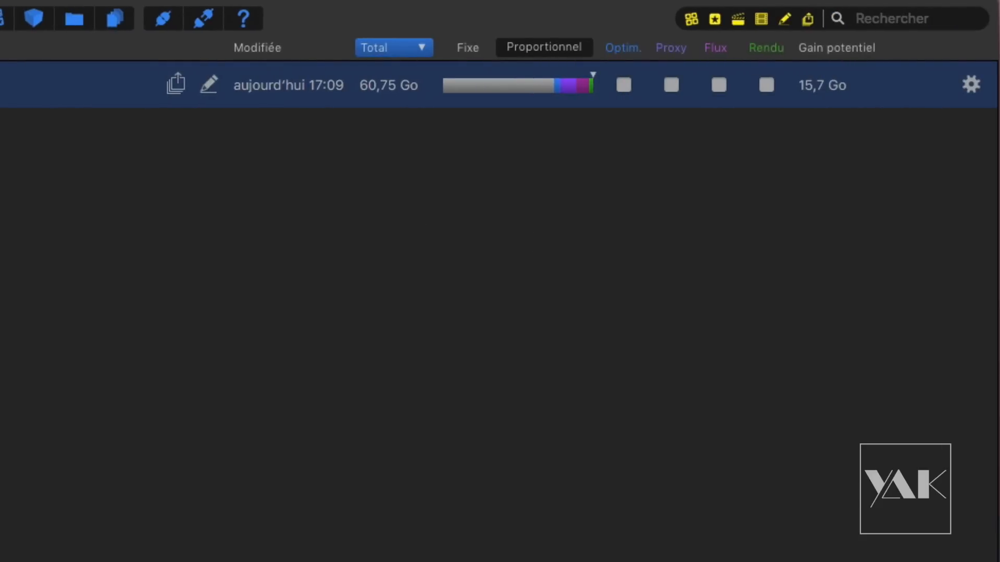
{"action": "mouse_move", "coordinate": [527, 86]}
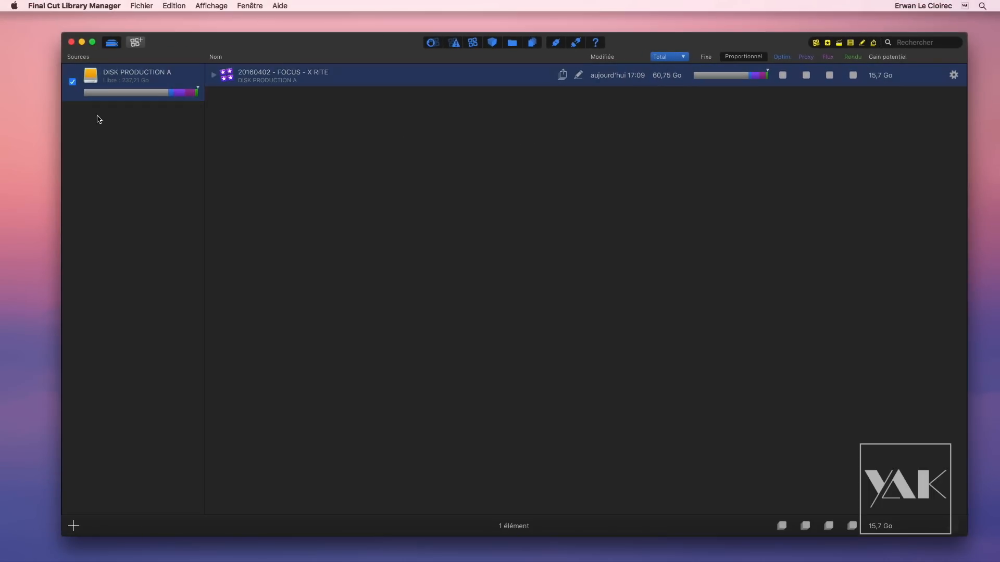
Add DISK PRODUCTION C as a source
{"action": "left_click", "coordinate": [73, 527]}
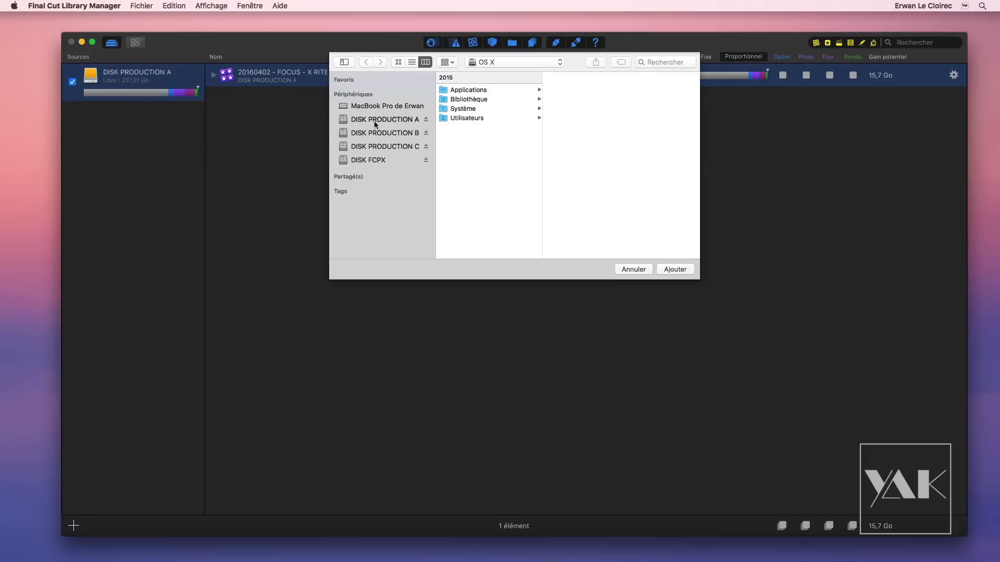
{"action": "left_click", "coordinate": [389, 147]}
{"action": "left_click", "coordinate": [676, 270]}
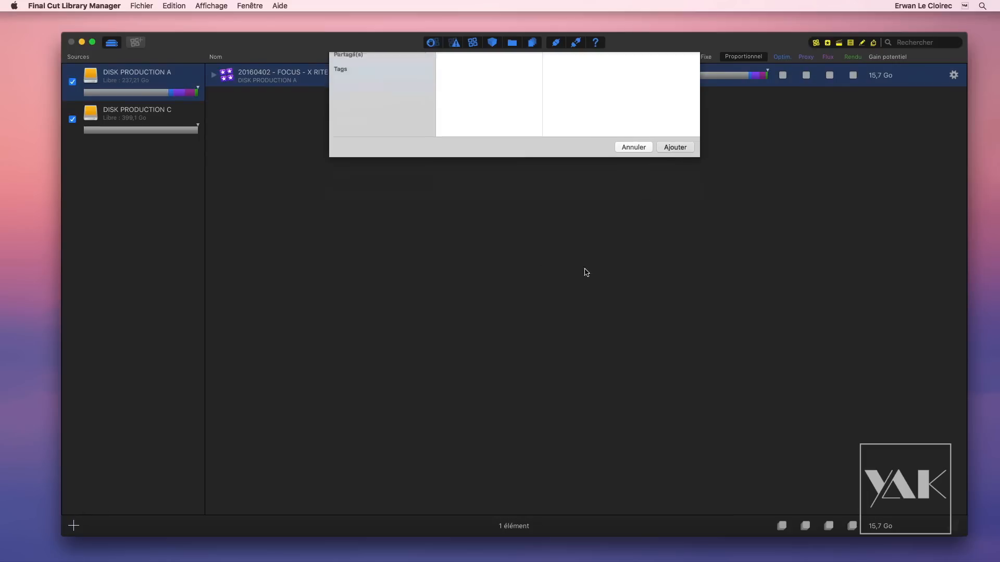
Start adding another source and browse DISK PRODUCTION B's INTERVIEWS and YAK SERIES folders down to the 20160323 Coremelt Track X project folder
{"action": "left_click", "coordinate": [74, 526]}
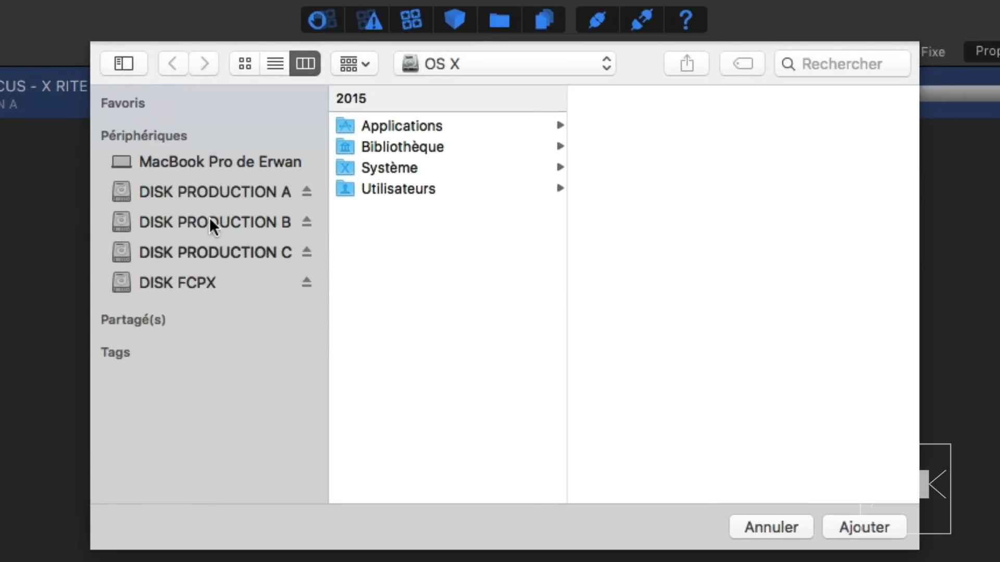
{"action": "left_click", "coordinate": [210, 218]}
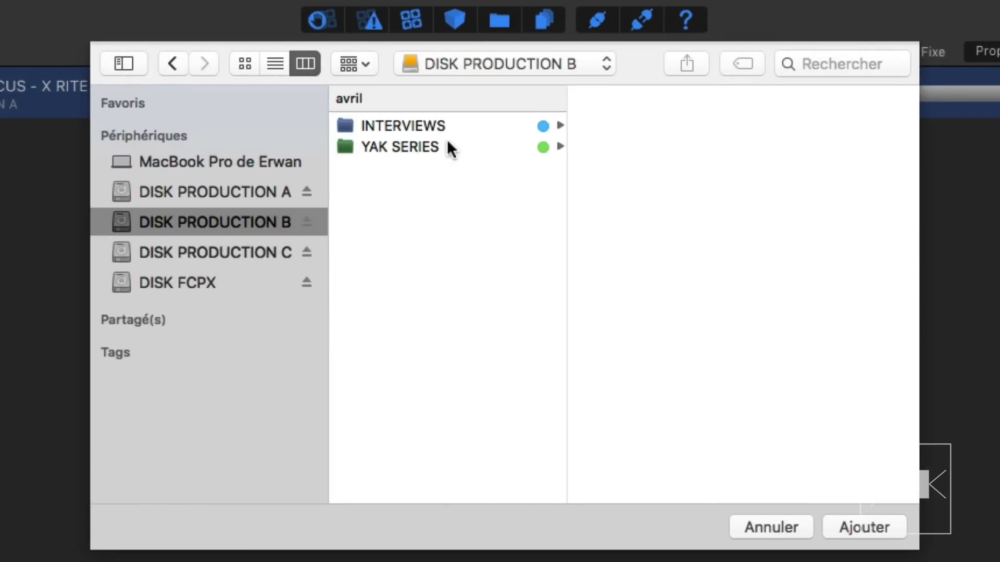
{"action": "left_click", "coordinate": [413, 145]}
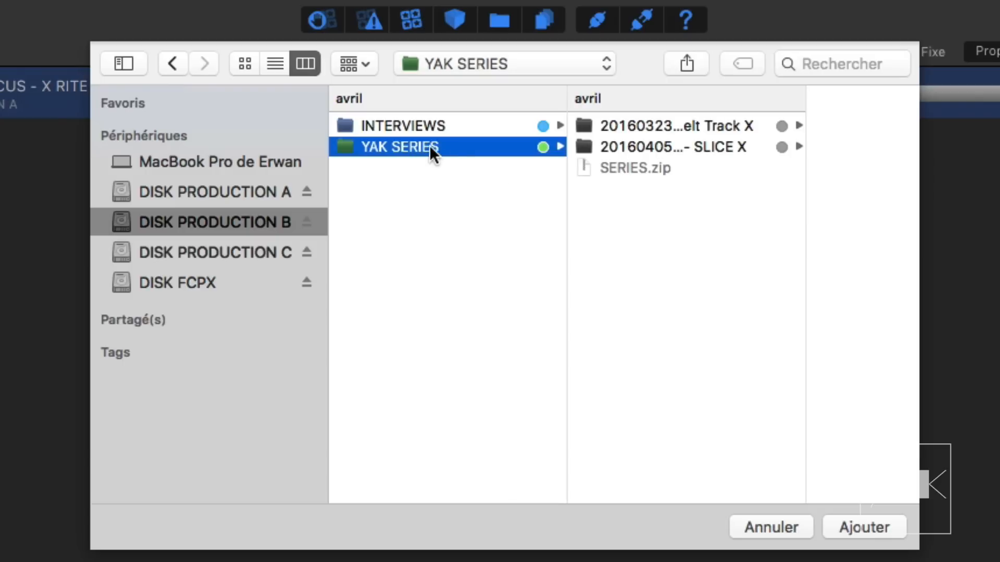
{"action": "left_click", "coordinate": [421, 127]}
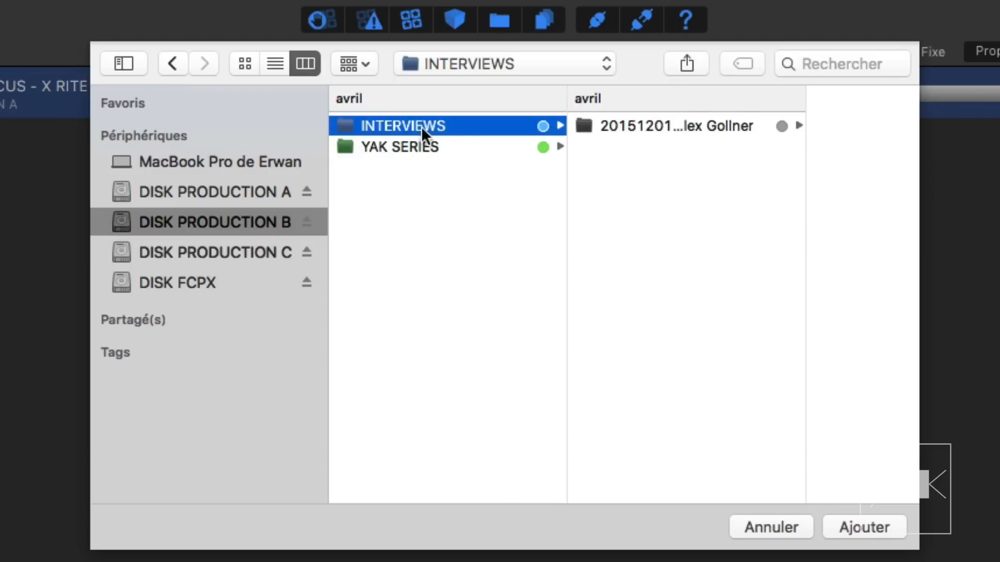
{"action": "left_click", "coordinate": [473, 144]}
{"action": "left_click", "coordinate": [655, 127]}
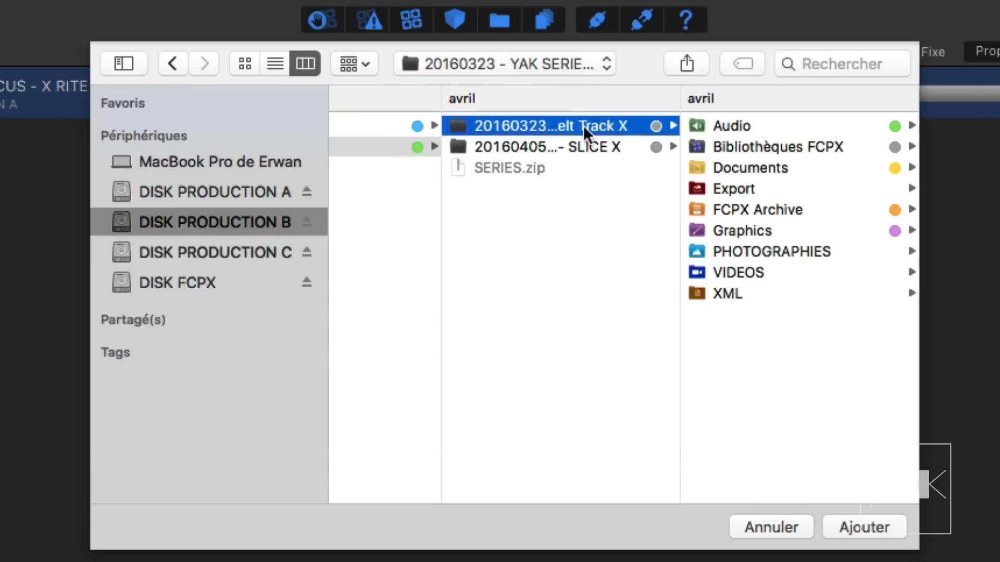
Show the project folder as icons in an enlarged dialog and examine the contents of its Audio, VIDEOS and Export subfolders
{"action": "left_click", "coordinate": [242, 64]}
{"action": "left_click_drag", "start_coordinate": [920, 552], "coordinate": [948, 561]}
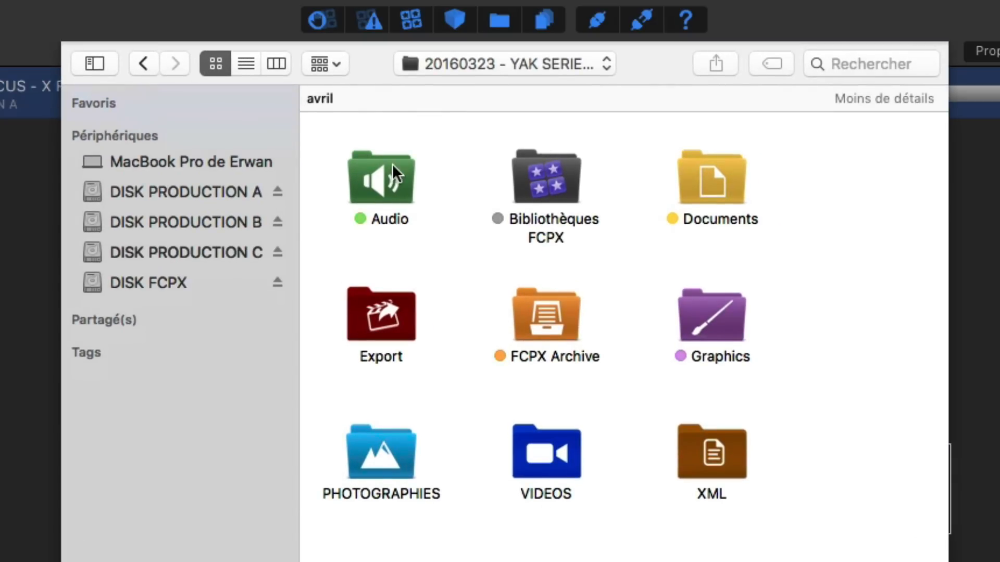
{"action": "double_click", "coordinate": [380, 179]}
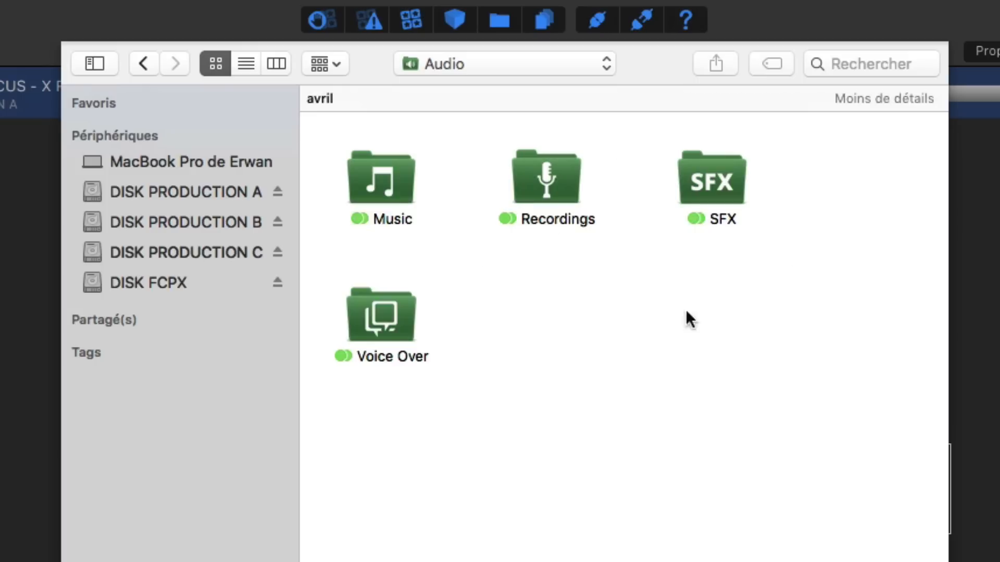
{"action": "left_click", "coordinate": [143, 64]}
{"action": "double_click", "coordinate": [538, 453]}
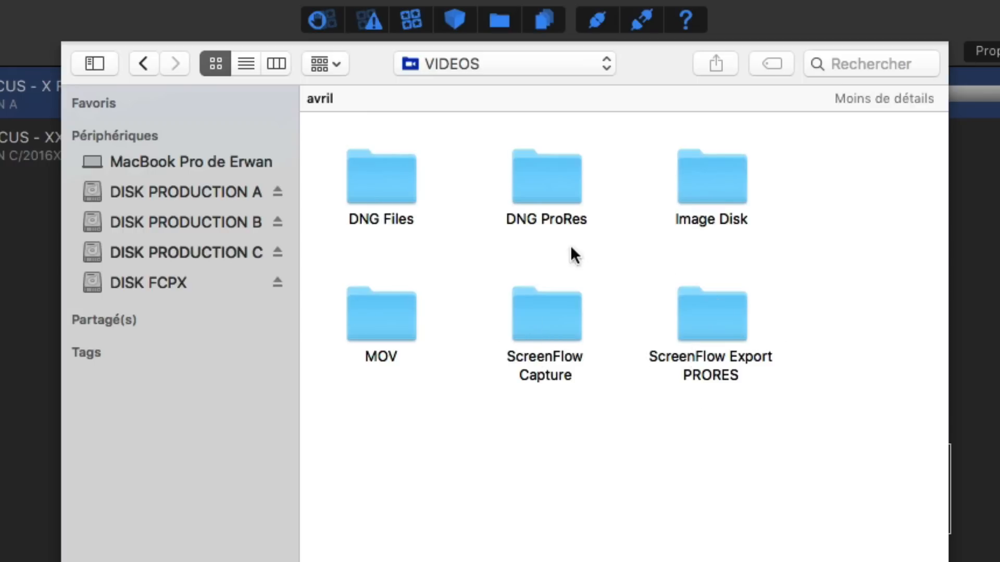
{"action": "left_click", "coordinate": [144, 63]}
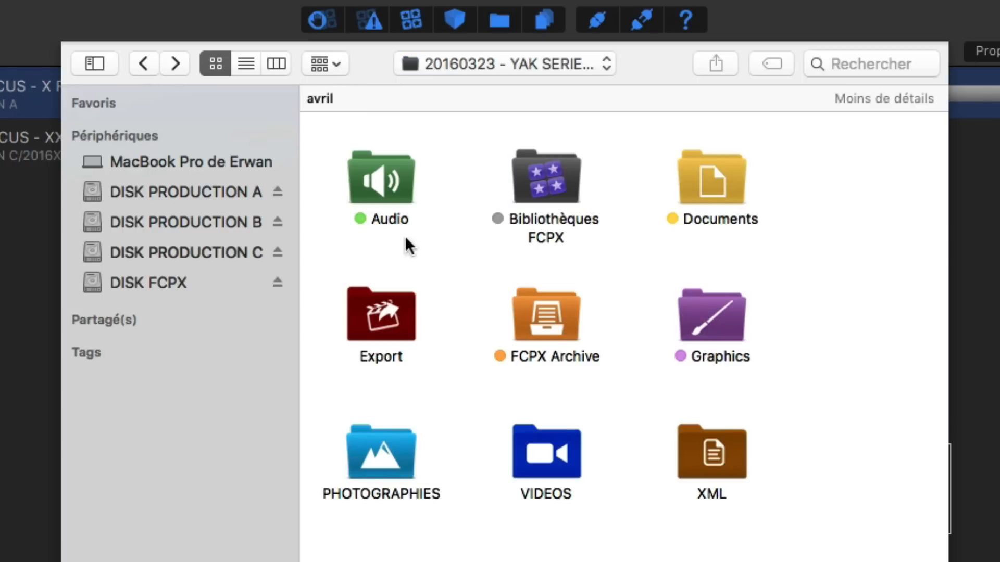
{"action": "double_click", "coordinate": [388, 321]}
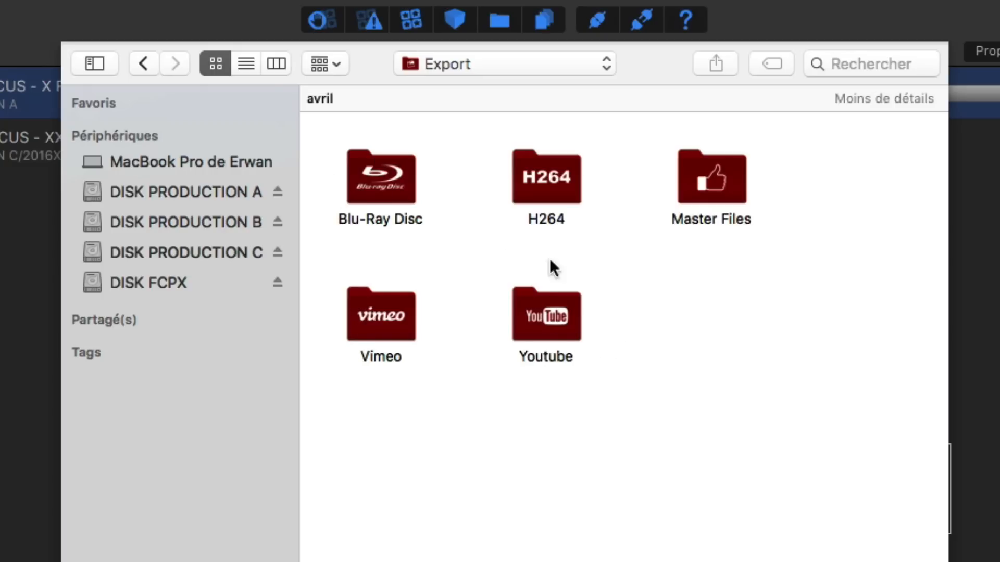
{"action": "left_click", "coordinate": [143, 63]}
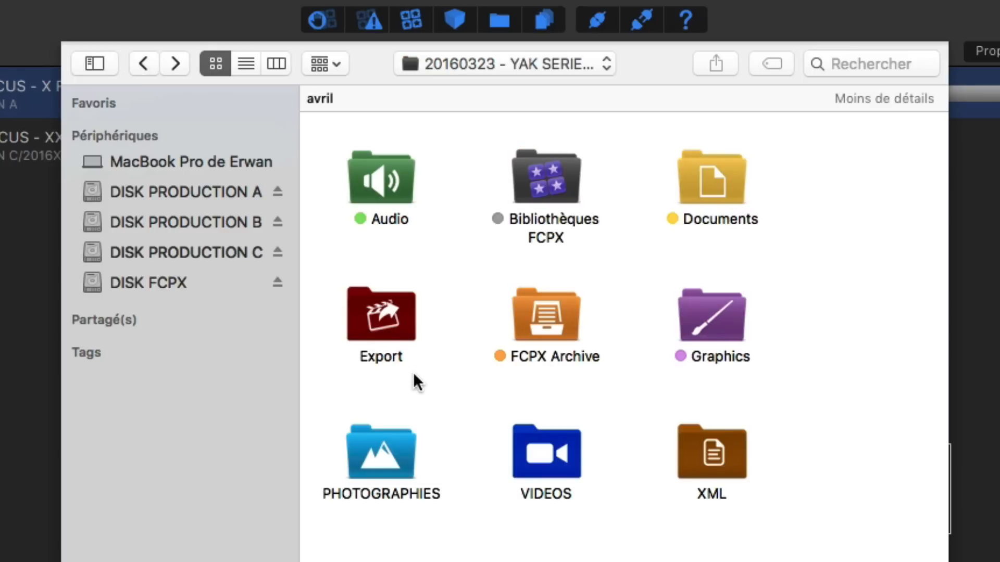
Examine the contents of the project folder's Bibliothèques FCPX and Graphics subfolders
{"action": "double_click", "coordinate": [545, 179]}
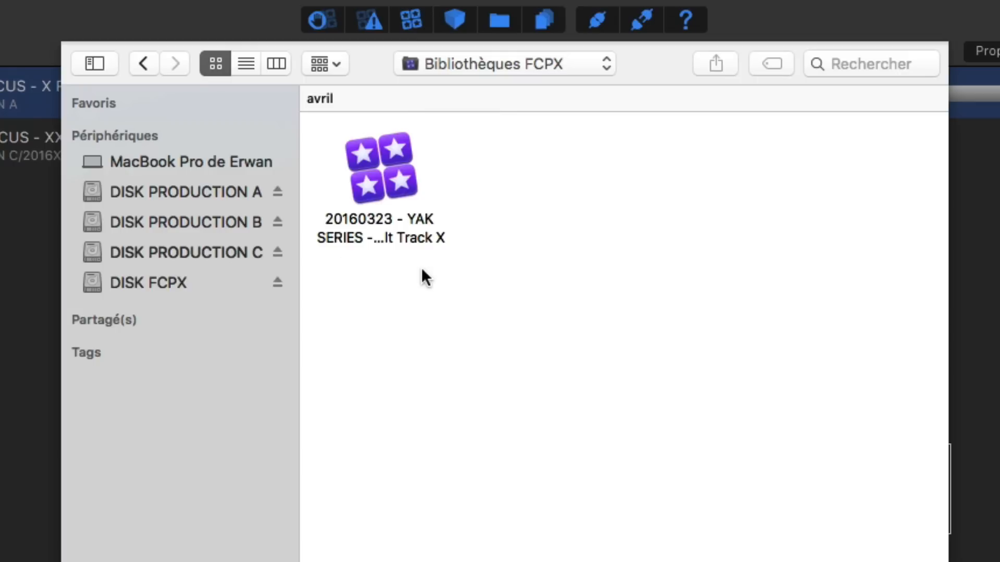
{"action": "left_click", "coordinate": [144, 63]}
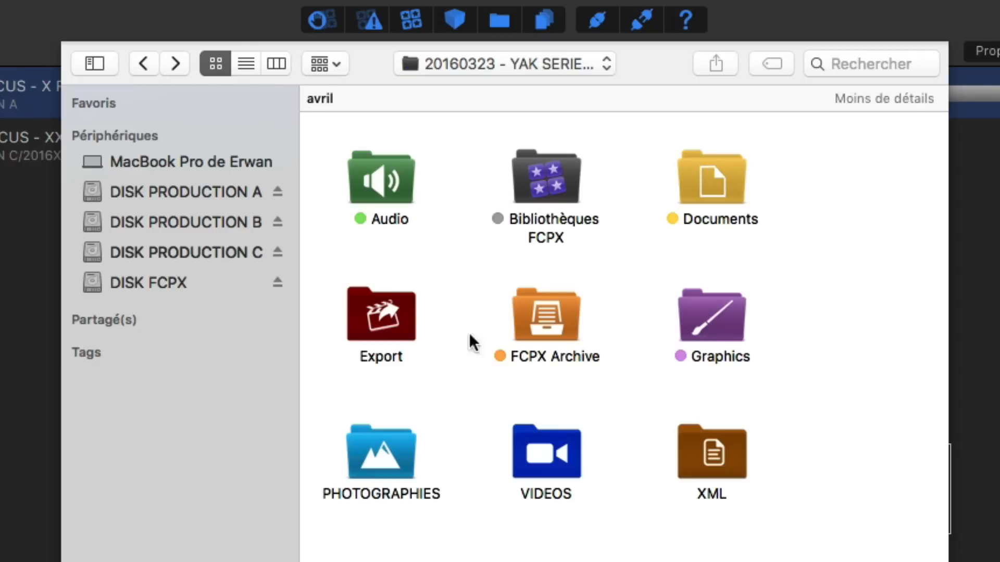
{"action": "double_click", "coordinate": [713, 321]}
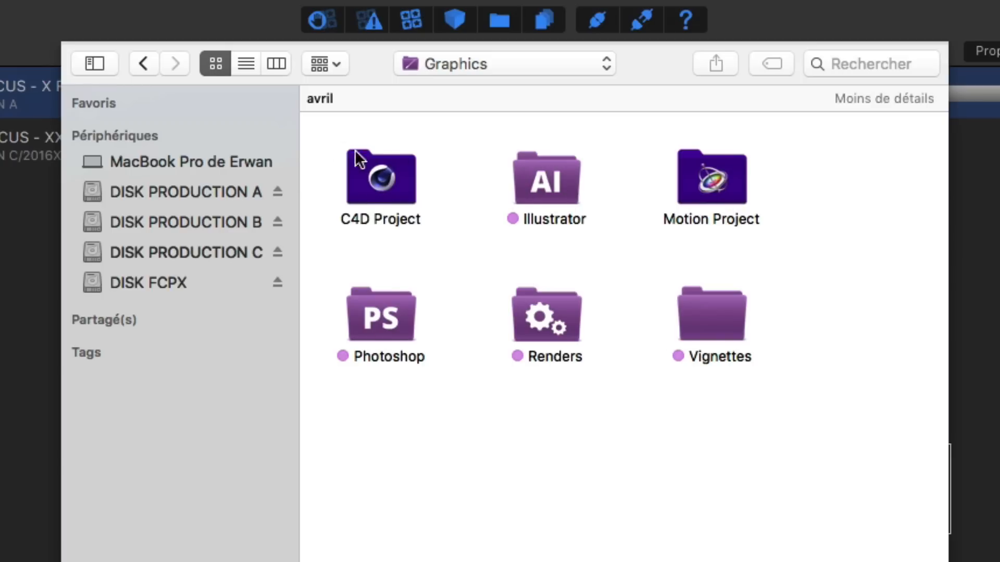
{"action": "left_click", "coordinate": [143, 64]}
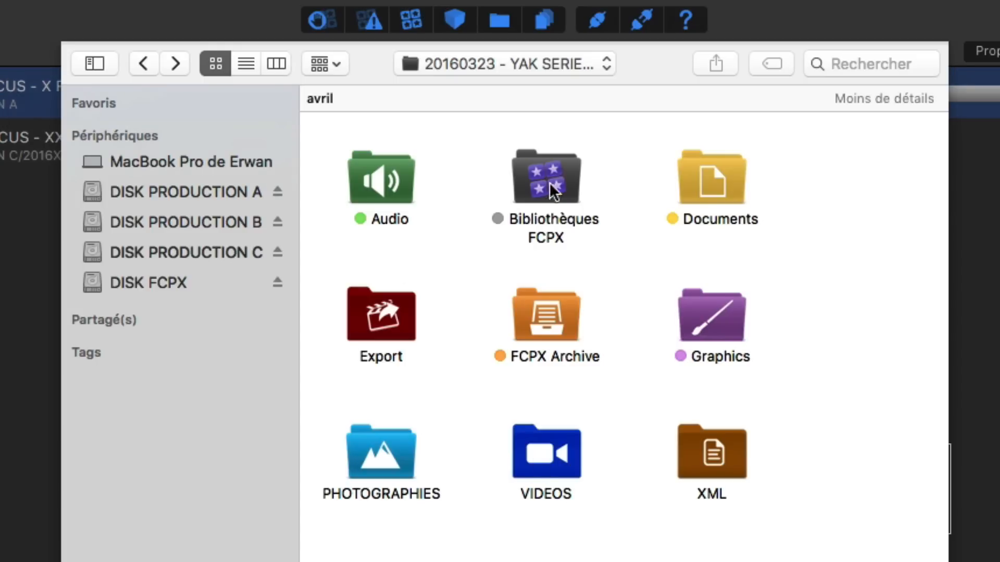
Add the INTERVIEWS and YAK SERIES folders of DISK PRODUCTION B as sources, along with the DISK FCPX disk
{"action": "left_click", "coordinate": [141, 63]}
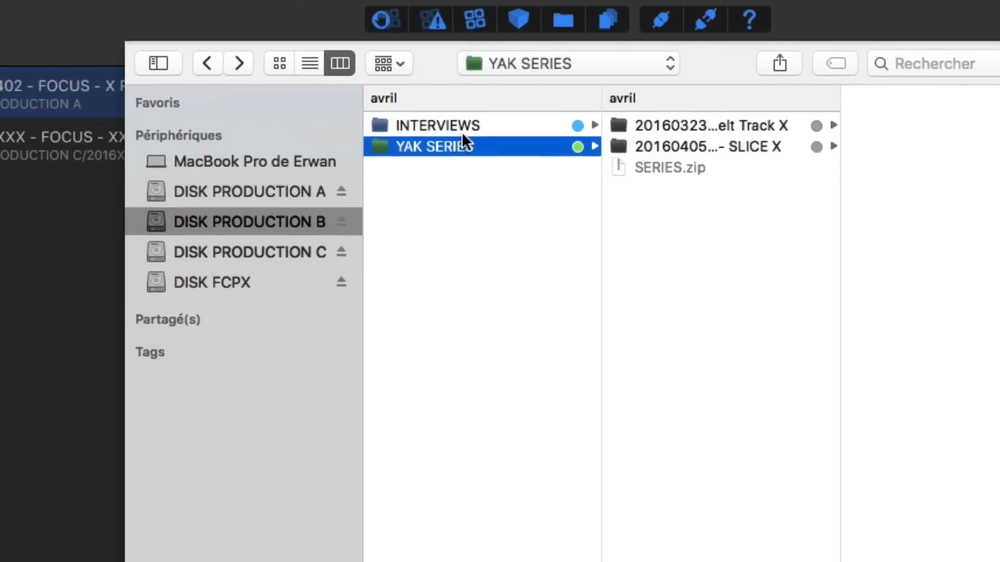
{"action": "left_click", "coordinate": [397, 128], "text": "shift"}
{"action": "left_click_drag", "start_coordinate": [356, 125], "coordinate": [396, 139]}
{"action": "left_click_drag", "start_coordinate": [866, 136], "coordinate": [104, 331]}
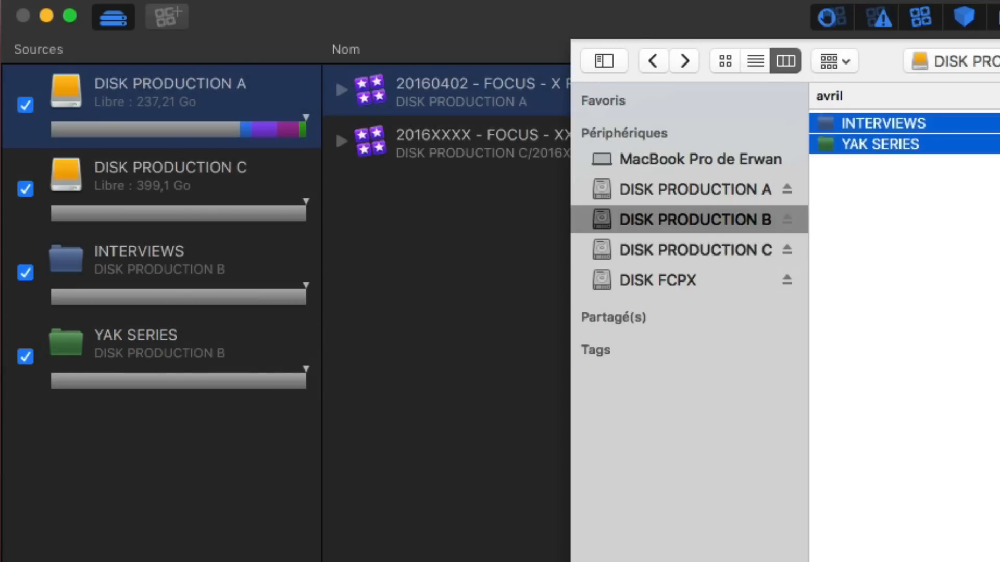
{"action": "left_click", "coordinate": [655, 280]}
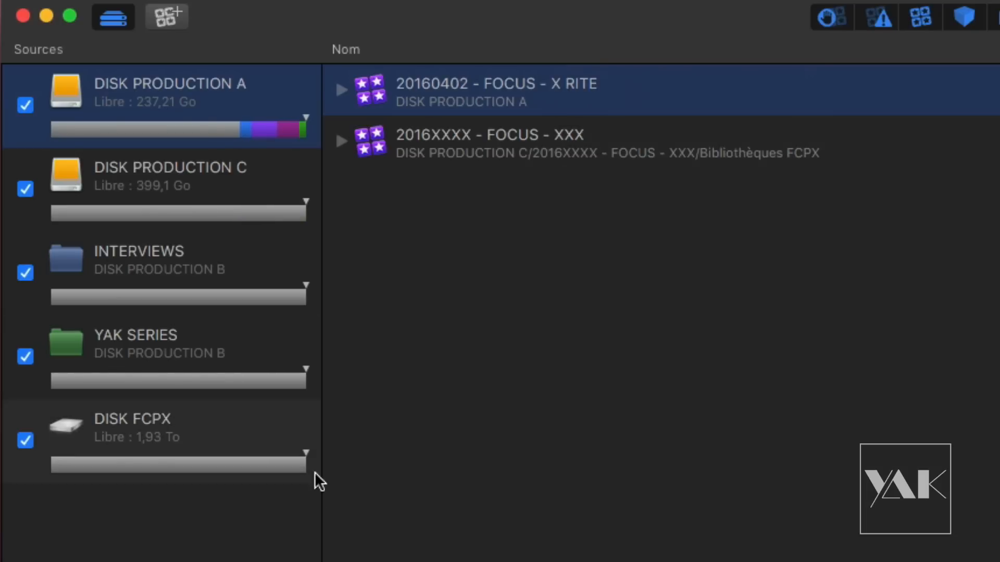
Force a library search on DISK PRODUCTION C, INTERVIEWS, YAK SERIES and DISK FCPX
{"action": "right_click", "coordinate": [144, 194]}
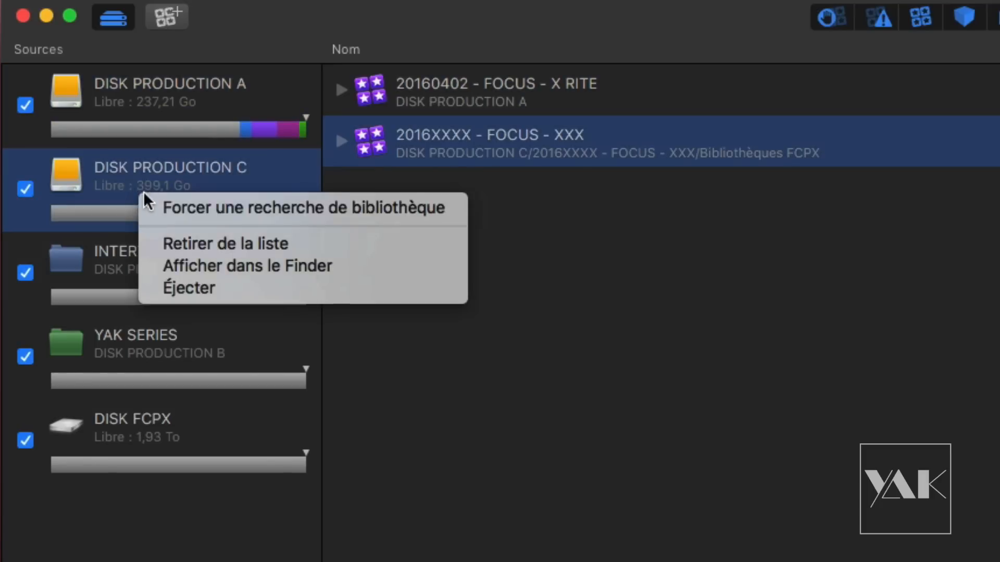
{"action": "left_click", "coordinate": [187, 208]}
{"action": "right_click", "coordinate": [177, 280]}
{"action": "left_click", "coordinate": [215, 292]}
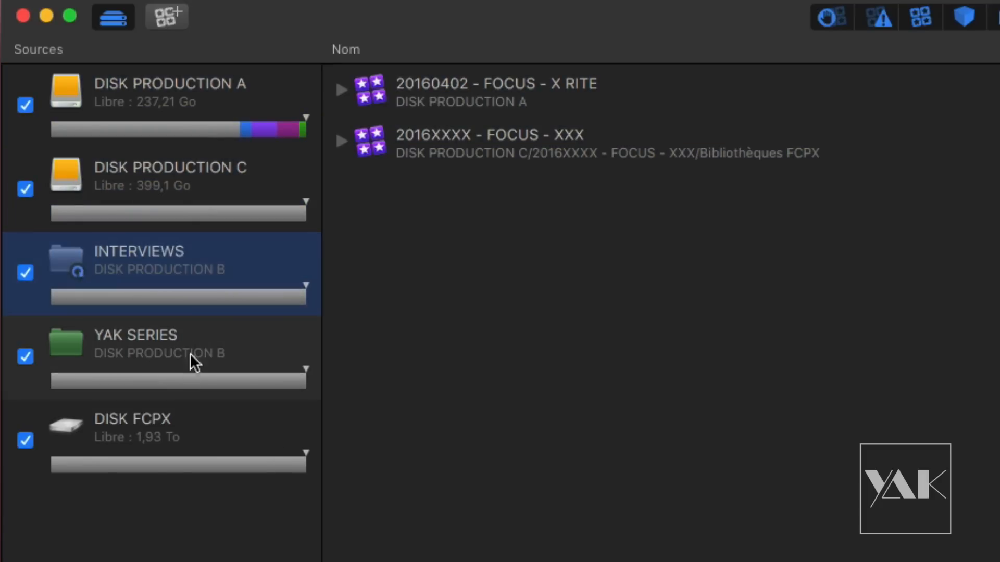
{"action": "right_click", "coordinate": [201, 371]}
{"action": "left_click", "coordinate": [228, 386]}
{"action": "right_click", "coordinate": [194, 438]}
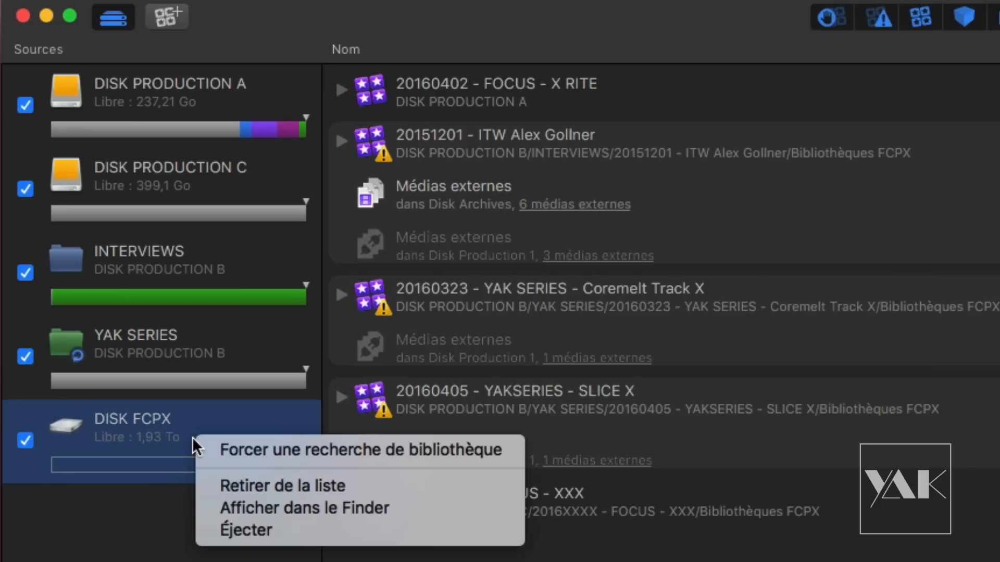
{"action": "left_click", "coordinate": [230, 450]}
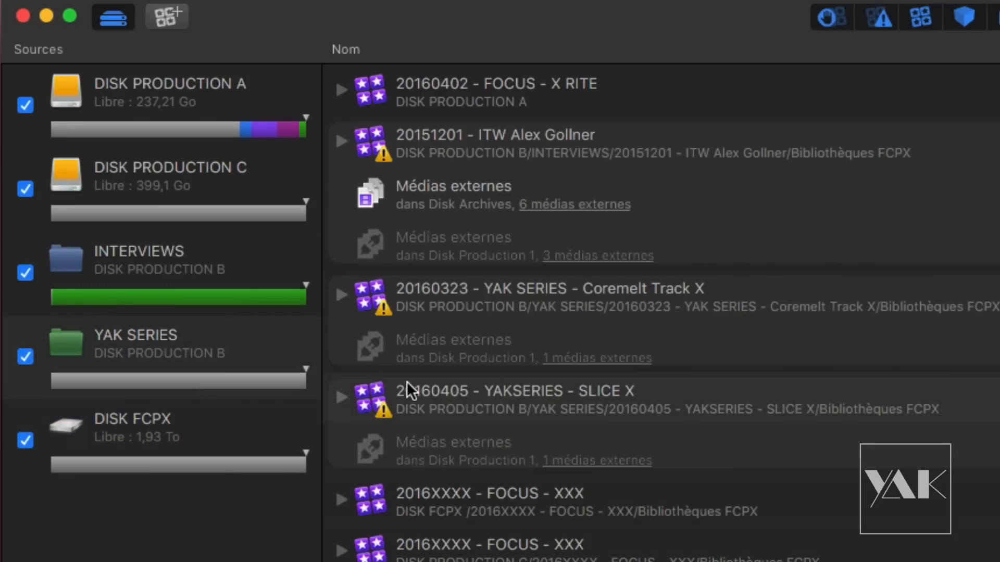
Move DISK FCPX to the top of the source list, above DISK PRODUCTION A
{"action": "left_click", "coordinate": [173, 261]}
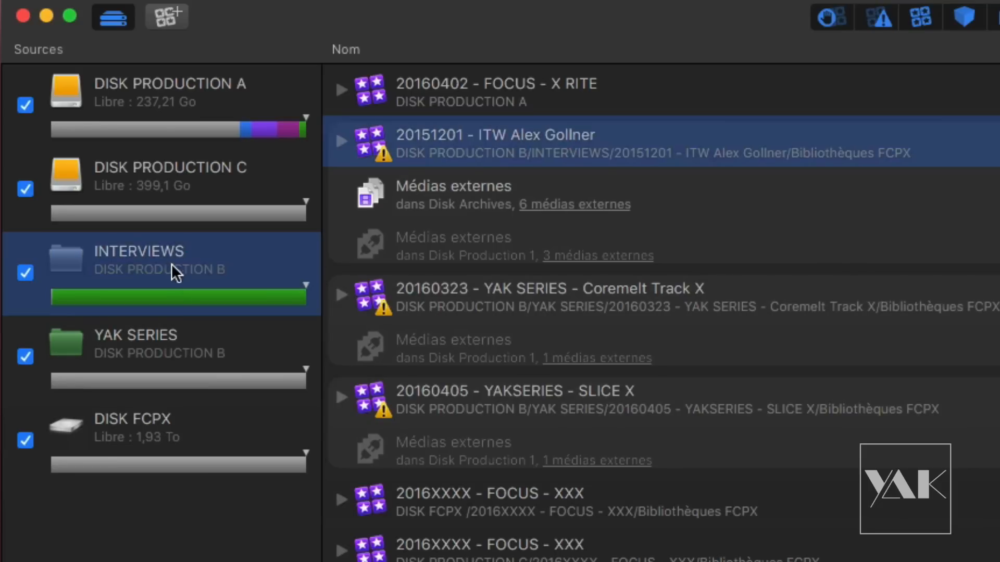
{"action": "left_click", "coordinate": [192, 132]}
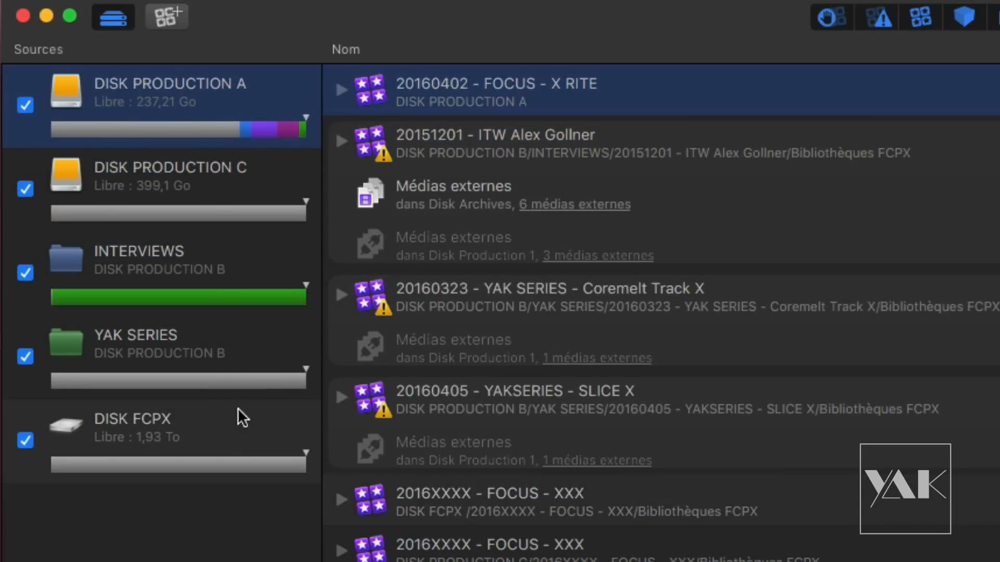
{"action": "left_click_drag", "start_coordinate": [139, 435], "coordinate": [122, 117]}
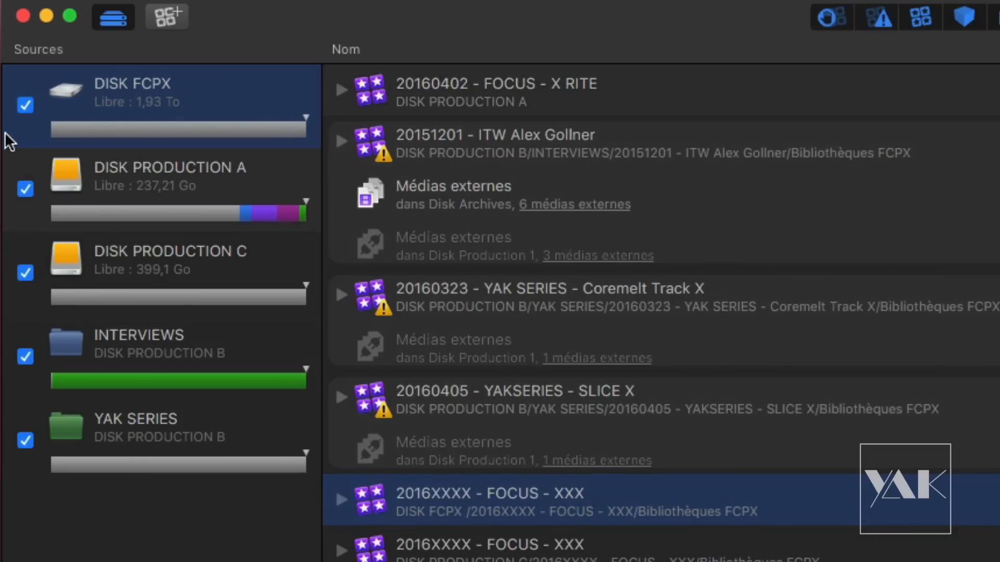
Hide the libraries of DISK FCPX, DISK PRODUCTION A, DISK PRODUCTION C and INTERVIEWS, leaving only the YAK SERIES source enabled
{"action": "left_click", "coordinate": [24, 104]}
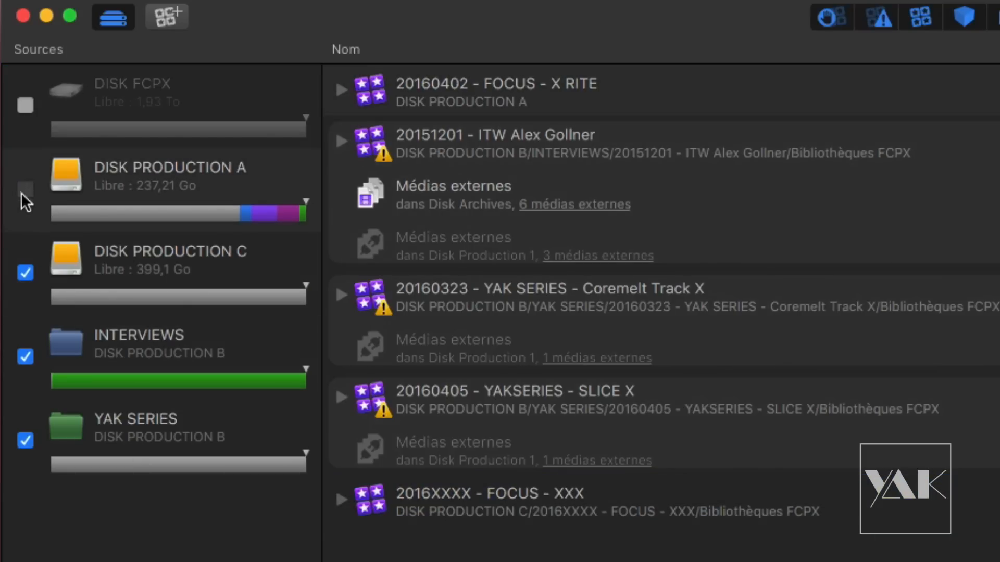
{"action": "left_click", "coordinate": [21, 191]}
{"action": "left_click", "coordinate": [25, 273]}
{"action": "left_click", "coordinate": [25, 355]}
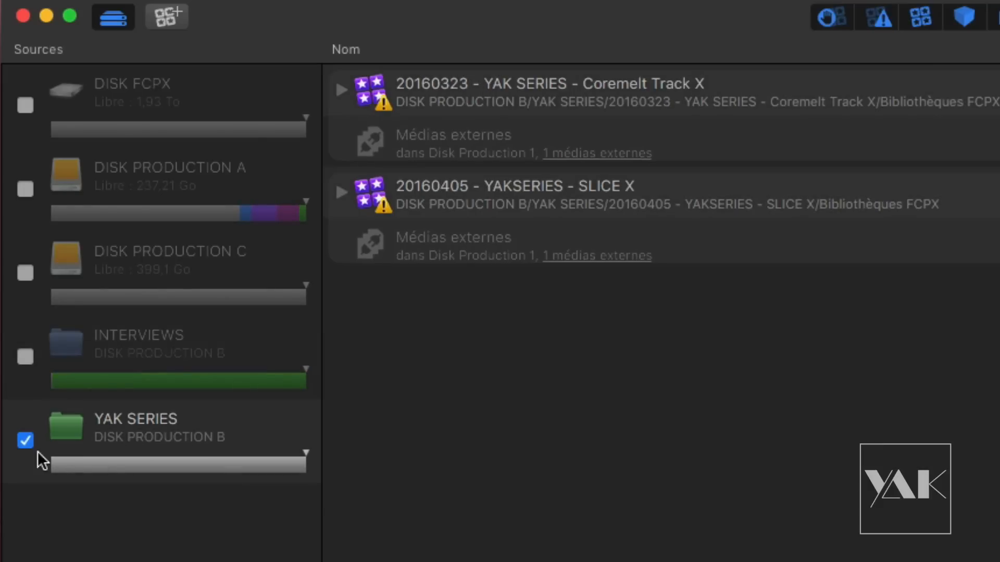
Enable INTERVIEWS, DISK PRODUCTION C, DISK PRODUCTION A and DISK FCPX again one by one
{"action": "left_click", "coordinate": [26, 356]}
{"action": "left_click", "coordinate": [26, 271]}
{"action": "left_click", "coordinate": [26, 189]}
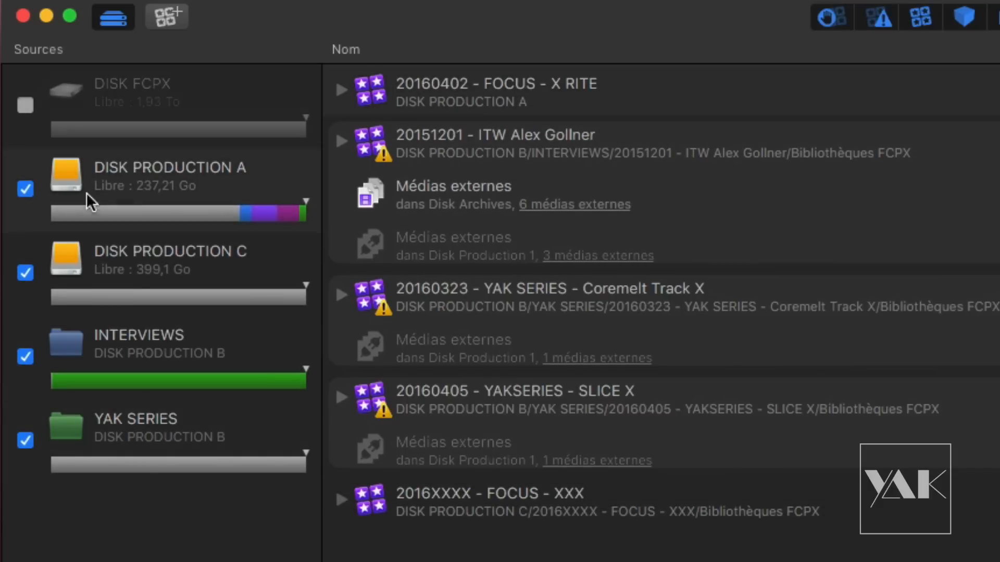
{"action": "left_click", "coordinate": [25, 104]}
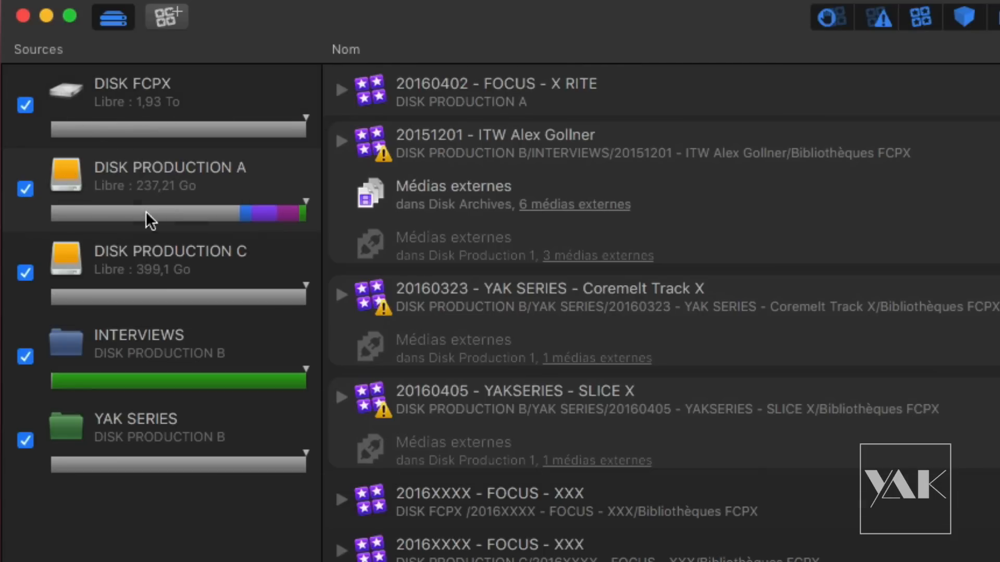
Isolate DISK PRODUCTION A so only its library is listed, and enable all sources again
{"action": "left_click", "coordinate": [25, 189], "text": "alt"}
{"action": "mouse_move", "coordinate": [95, 211]}
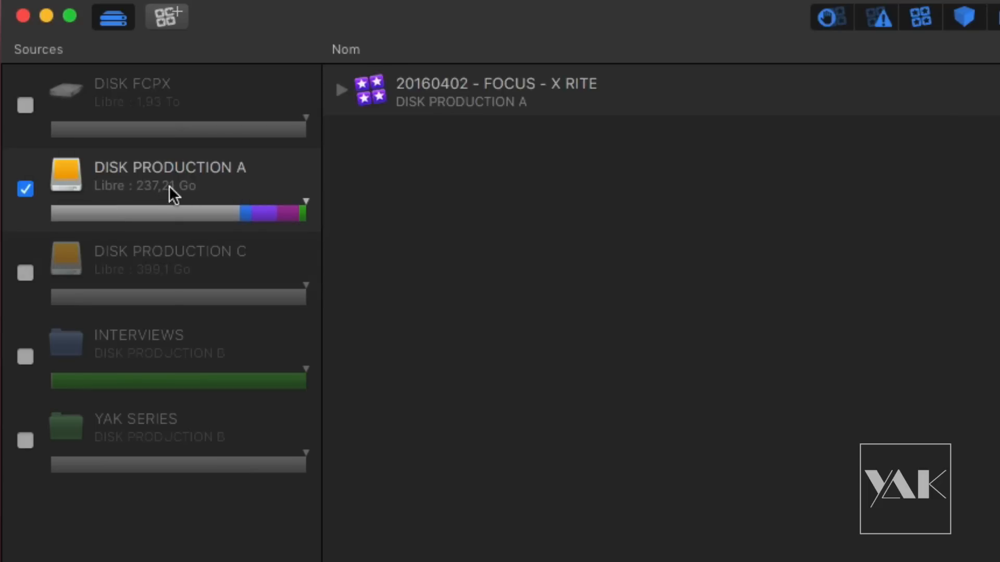
{"action": "left_click", "coordinate": [24, 190]}
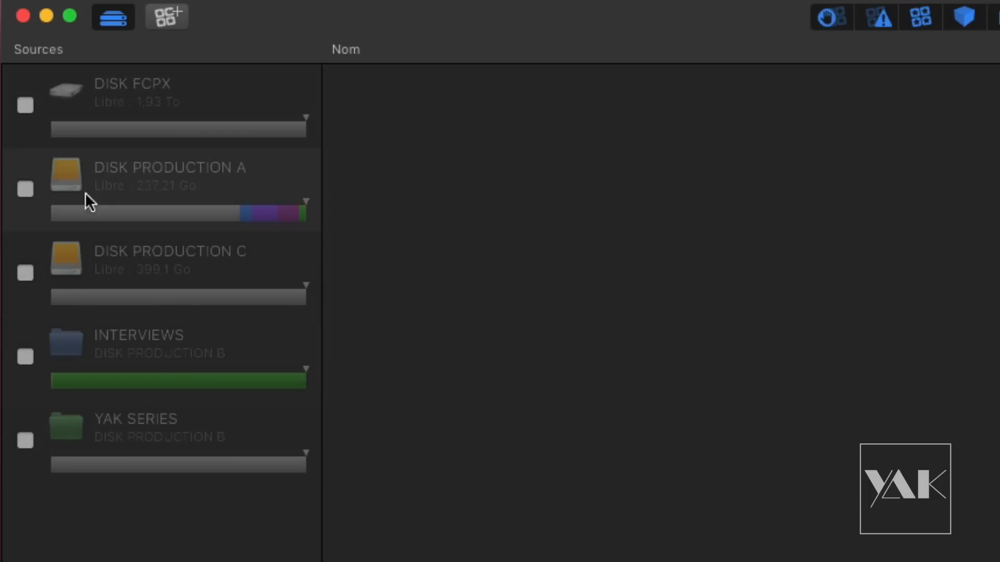
{"action": "left_click", "coordinate": [24, 190]}
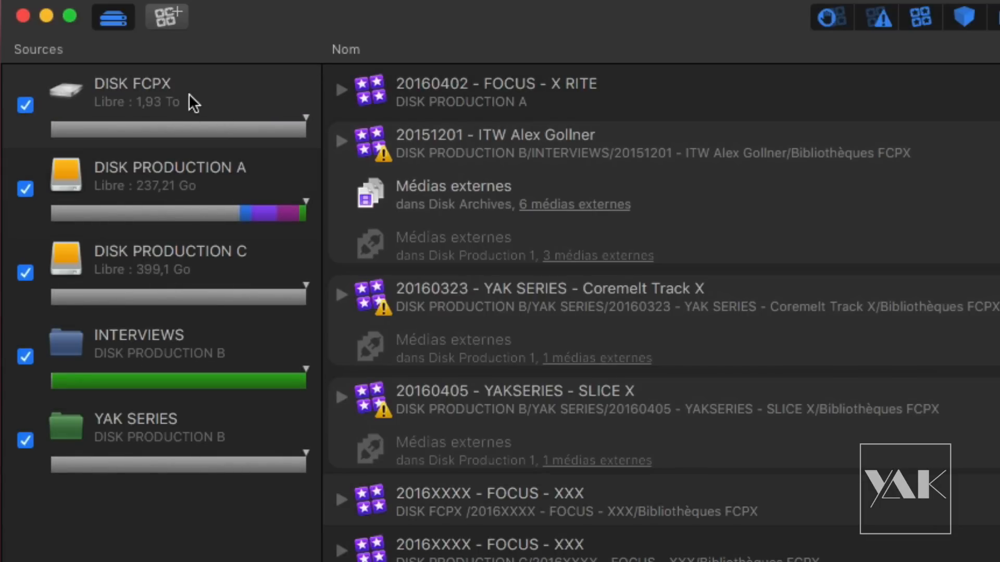
Isolate DISK FCPX so only its library is listed, and restore the display of all sources
{"action": "left_click", "coordinate": [194, 107]}
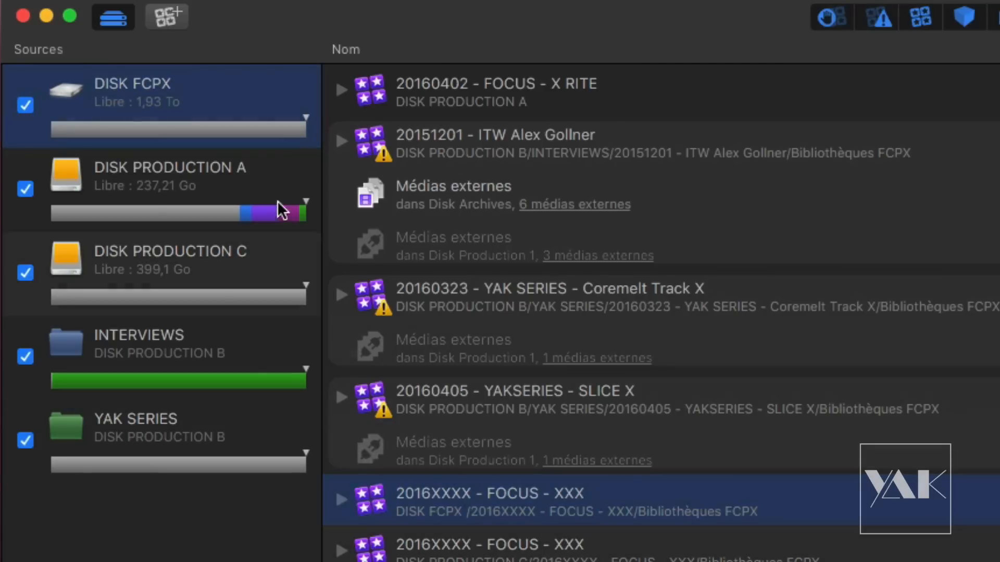
{"action": "left_click", "coordinate": [25, 105], "text": "alt"}
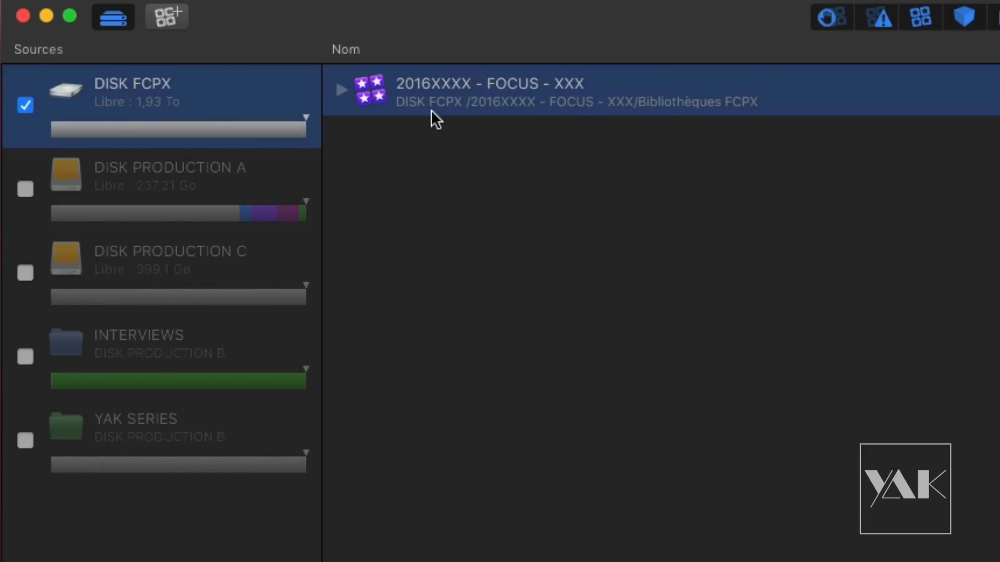
{"action": "left_click", "coordinate": [25, 105], "text": "alt"}
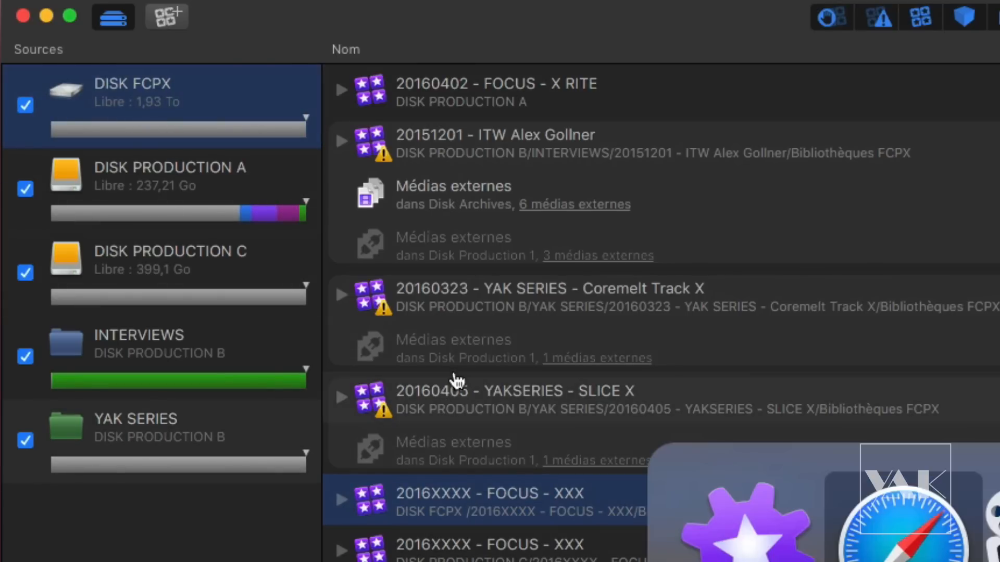
Switch to the Finder, eject DISK FCPX, and return to Final Cut Library Manager
{"action": "key", "text": "super+Tab"}
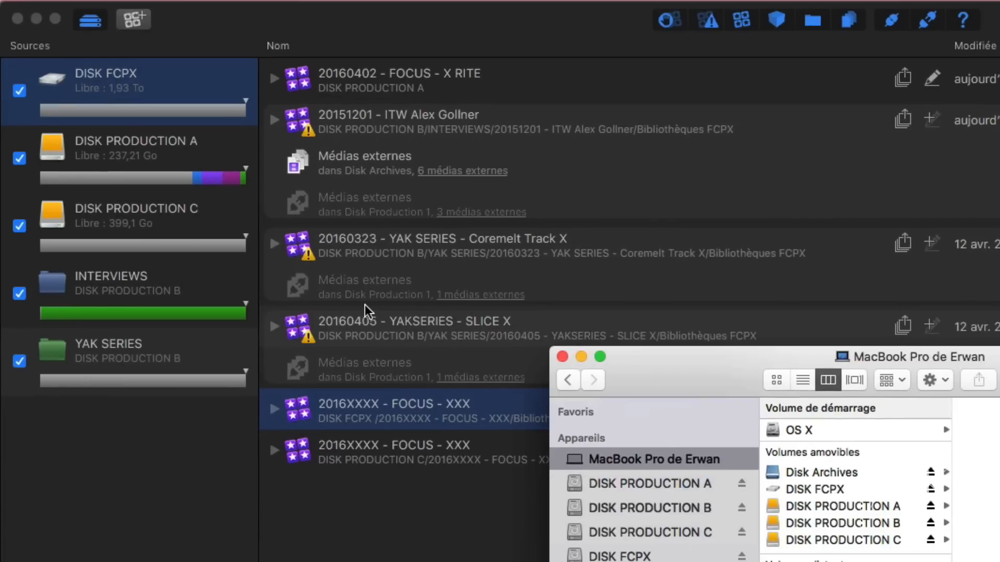
{"action": "left_click", "coordinate": [930, 489]}
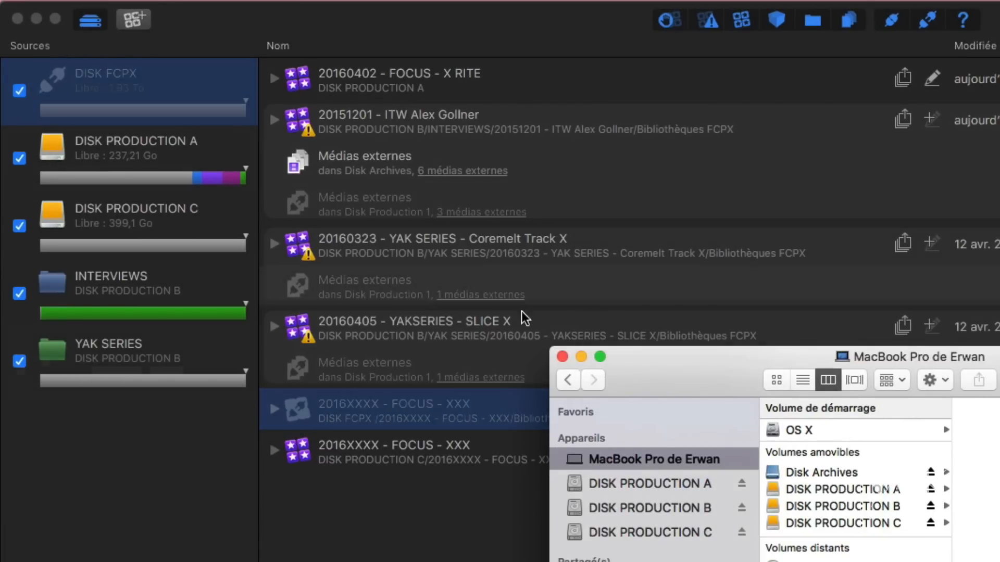
{"action": "left_click", "coordinate": [415, 497]}
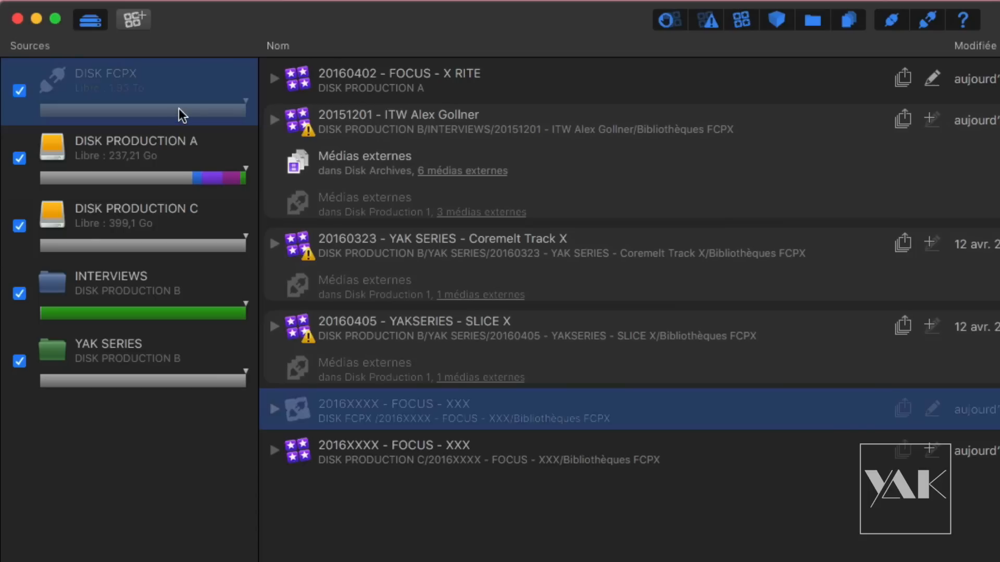
Examine the DISK FCPX storage bar and the events inside its 2016XXXX - FOCUS - XXX library
{"action": "mouse_move", "coordinate": [178, 109]}
{"action": "mouse_move", "coordinate": [74, 106]}
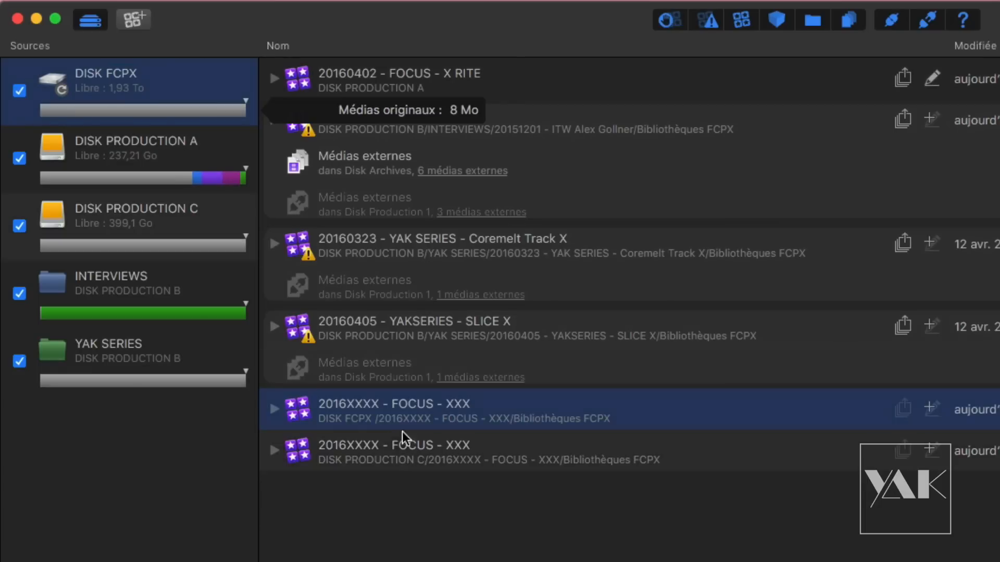
{"action": "left_click", "coordinate": [273, 409]}
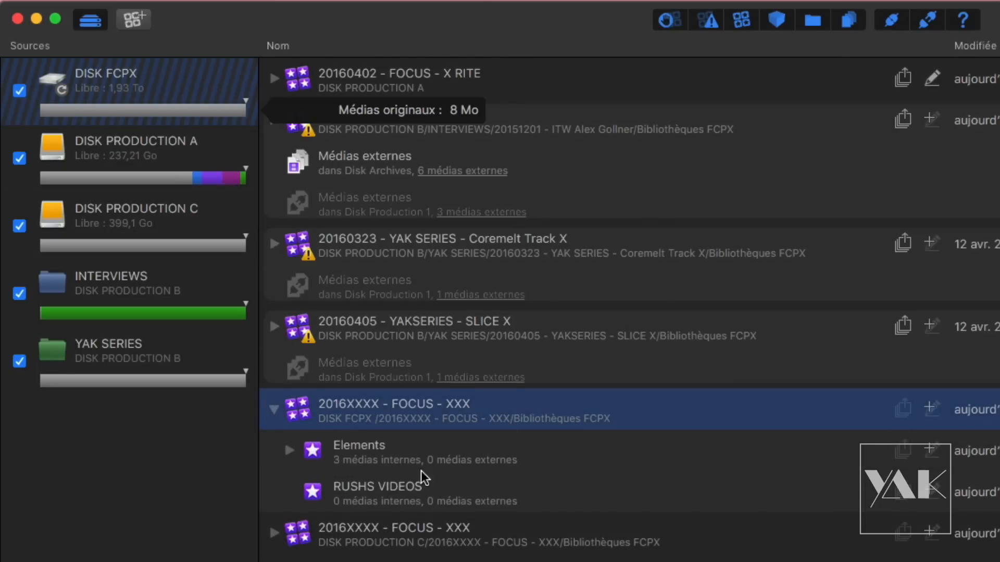
{"action": "left_click", "coordinate": [276, 410]}
Move DISK FCPX to the bottom of the source list, below YAK SERIES
{"action": "left_click_drag", "start_coordinate": [123, 67], "coordinate": [146, 358]}
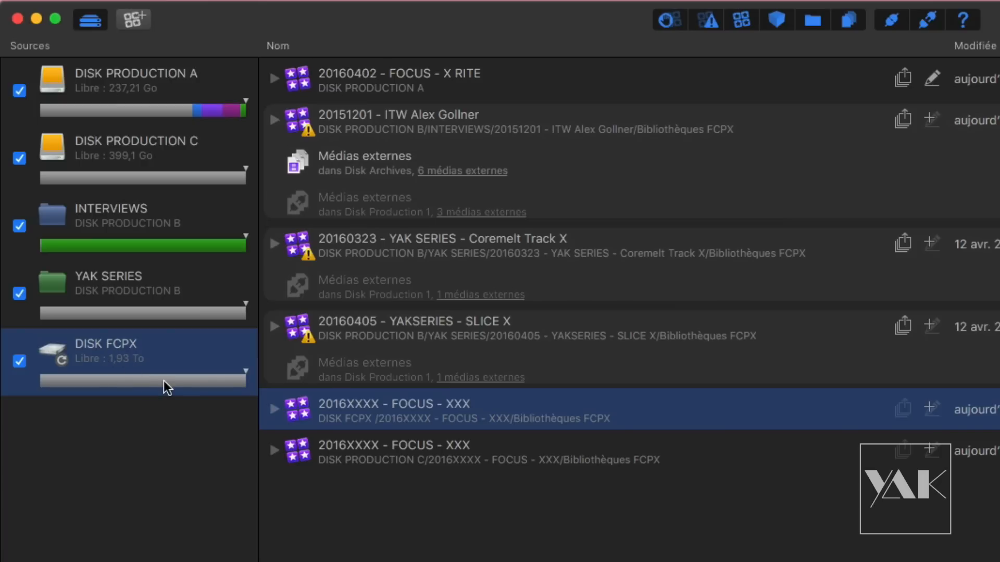
{"action": "mouse_move", "coordinate": [163, 381]}
Show only DISK PRODUCTION A's content and expand its 20160402 - FOCUS - X RITE library to list the events
{"action": "left_click", "coordinate": [151, 84]}
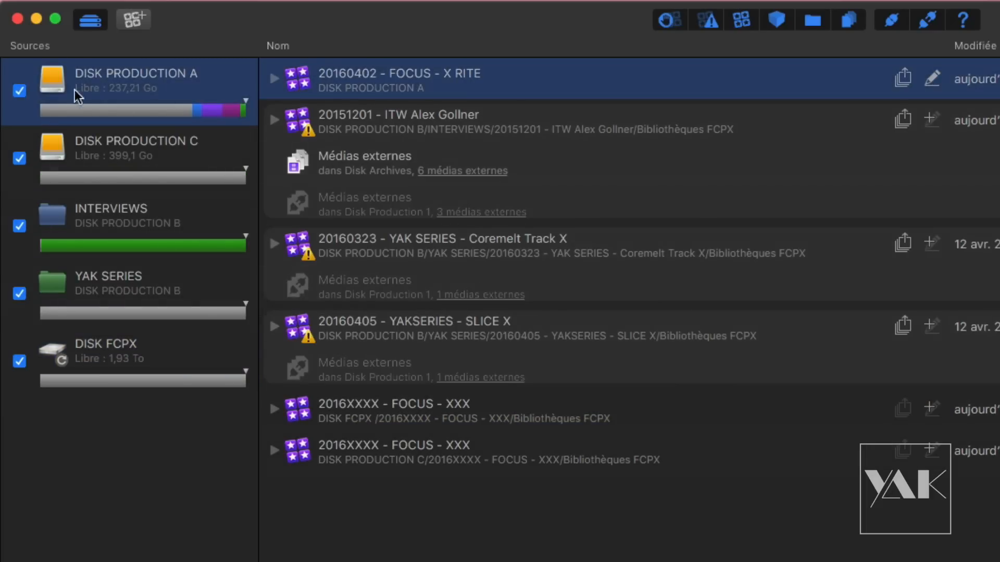
{"action": "left_click", "coordinate": [19, 92], "text": "alt"}
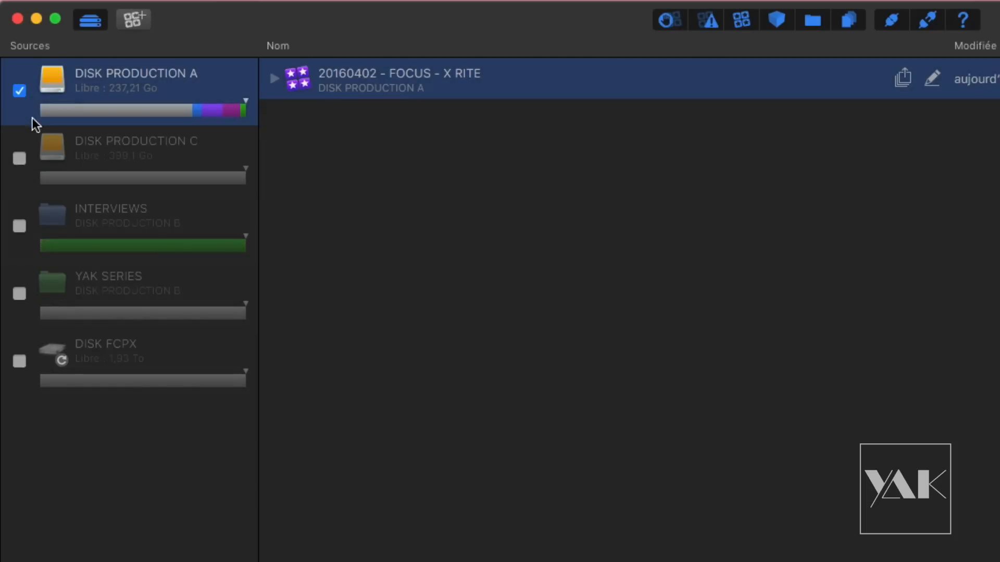
{"action": "left_click", "coordinate": [273, 79]}
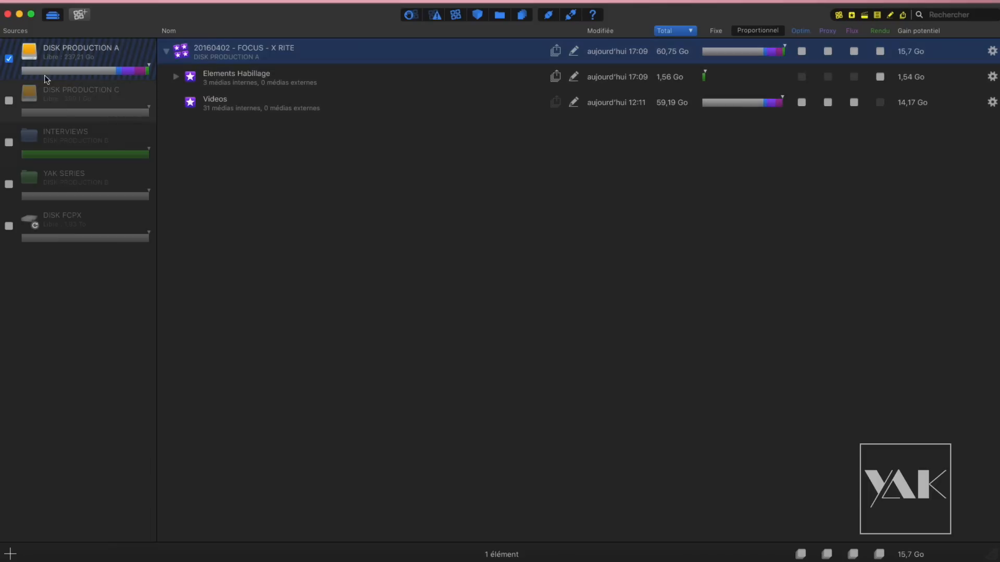
Enable all sources again and include the optimized media of the 20160402 - FOCUS - X RITE library in the cleanup
{"action": "left_click", "coordinate": [8, 58], "text": "alt"}
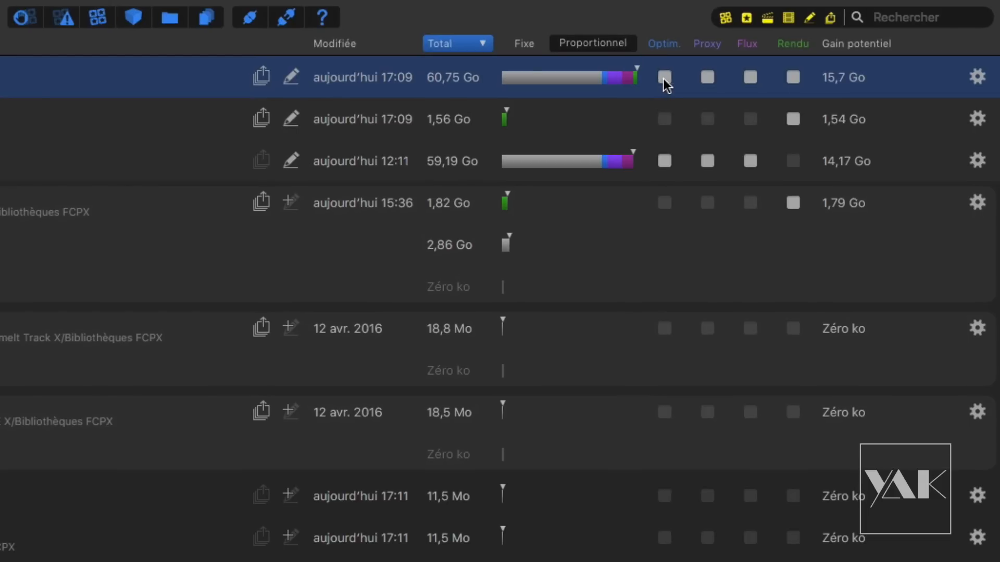
{"action": "left_click", "coordinate": [663, 78]}
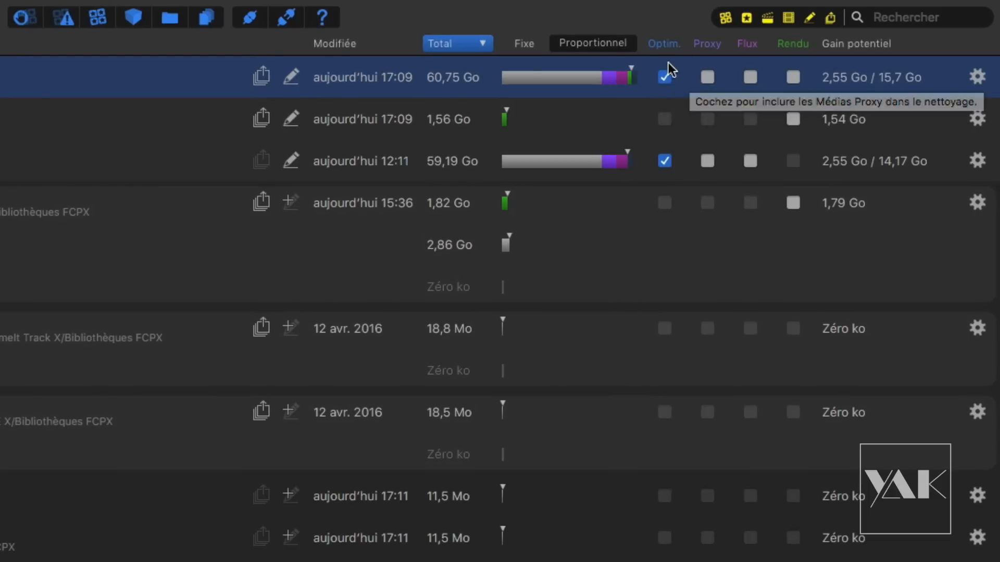
Look up the display option for the optical flow column and include the X RITE library's proxy, optical flow and render media in the cleanup
{"action": "left_click", "coordinate": [707, 77]}
{"action": "left_click", "coordinate": [749, 77]}
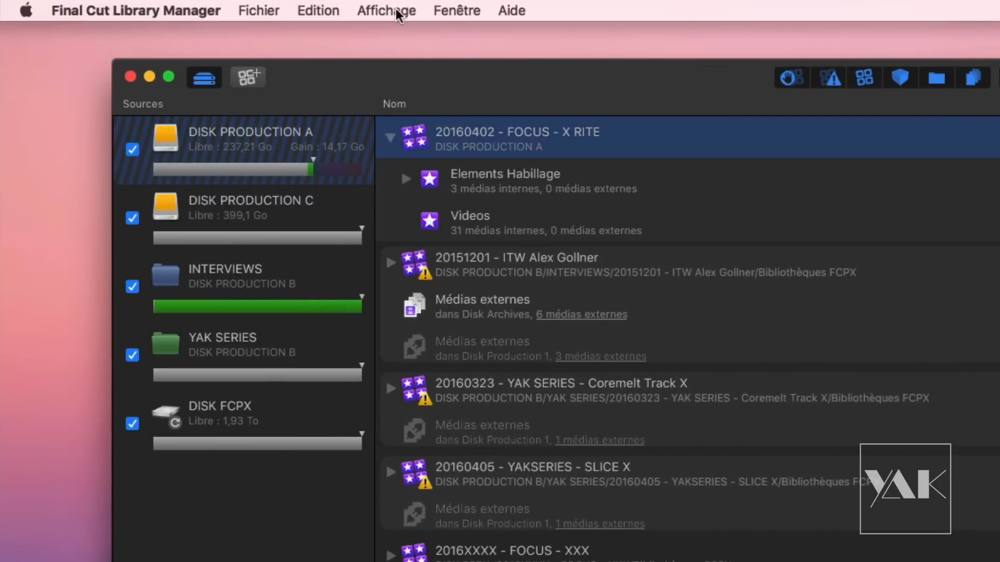
{"action": "left_click", "coordinate": [396, 10]}
{"action": "mouse_move", "coordinate": [409, 36]}
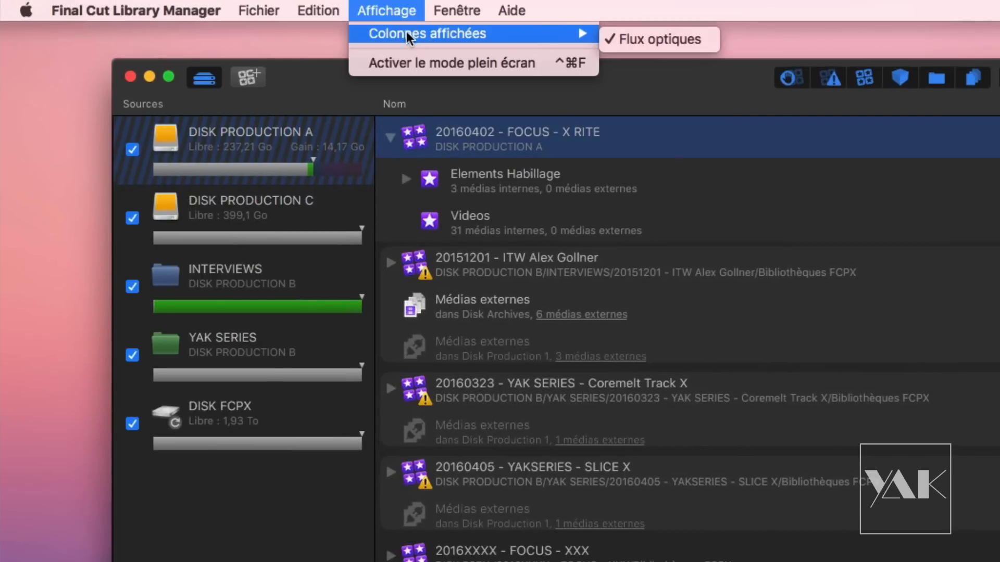
{"action": "left_click", "coordinate": [717, 90]}
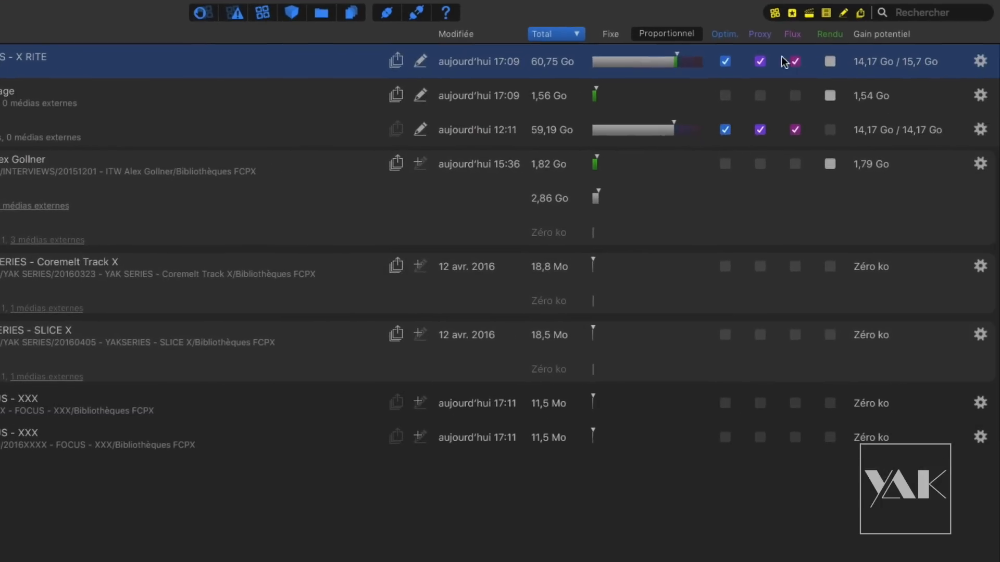
{"action": "left_click", "coordinate": [831, 65]}
{"action": "left_click", "coordinate": [830, 63]}
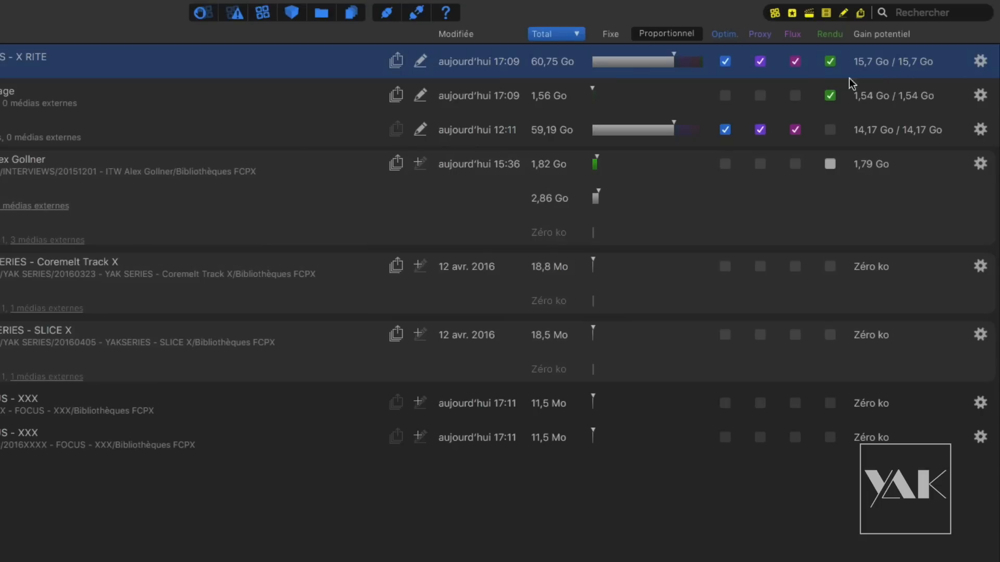
Bring up the cleanup confirmation for the X RITE library's checked media and cancel it
{"action": "left_click", "coordinate": [980, 61]}
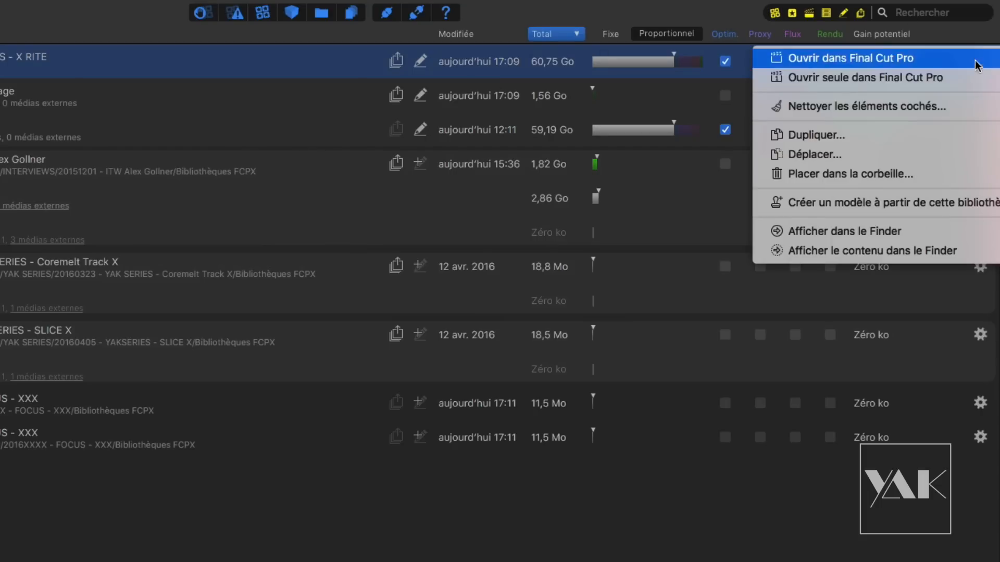
{"action": "left_click", "coordinate": [825, 108]}
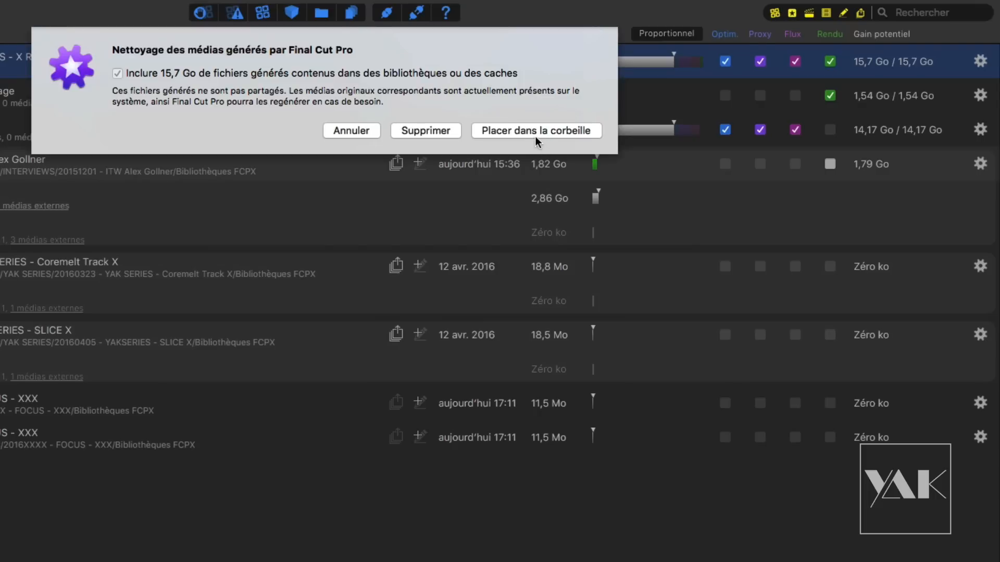
{"action": "left_click", "coordinate": [346, 130]}
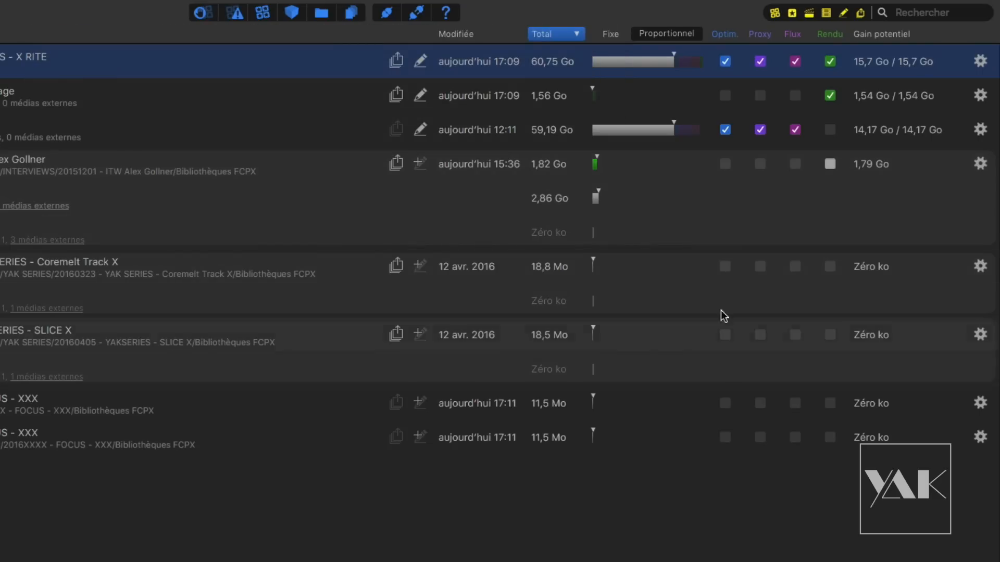
Exclude the X RITE library's render, optimized, proxy and optical flow media from the cleanup and collapse its event list
{"action": "left_click", "coordinate": [830, 95]}
{"action": "left_click", "coordinate": [830, 61]}
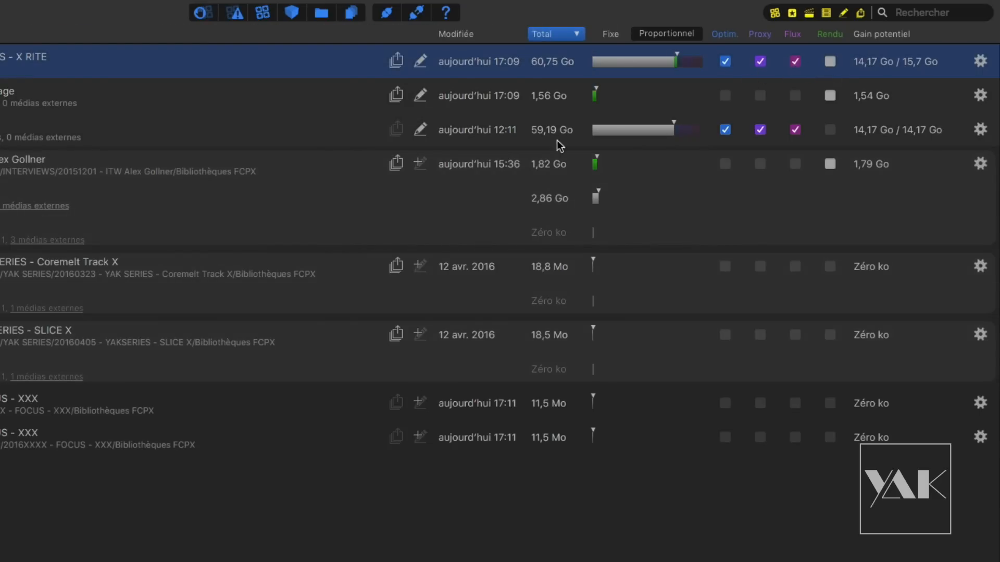
{"action": "left_click", "coordinate": [100, 52]}
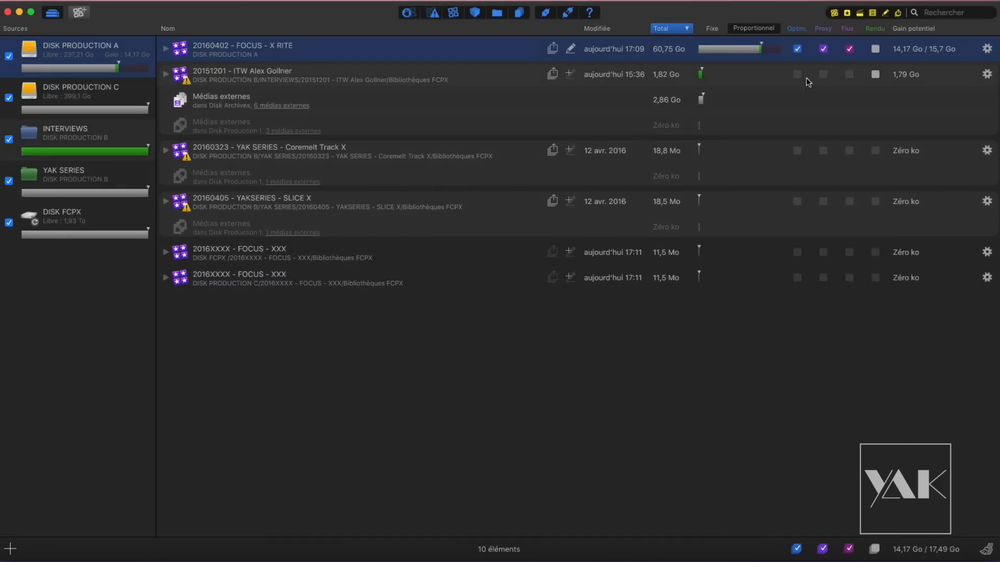
{"action": "left_click", "coordinate": [797, 49]}
{"action": "left_click", "coordinate": [823, 49]}
{"action": "left_click", "coordinate": [849, 49]}
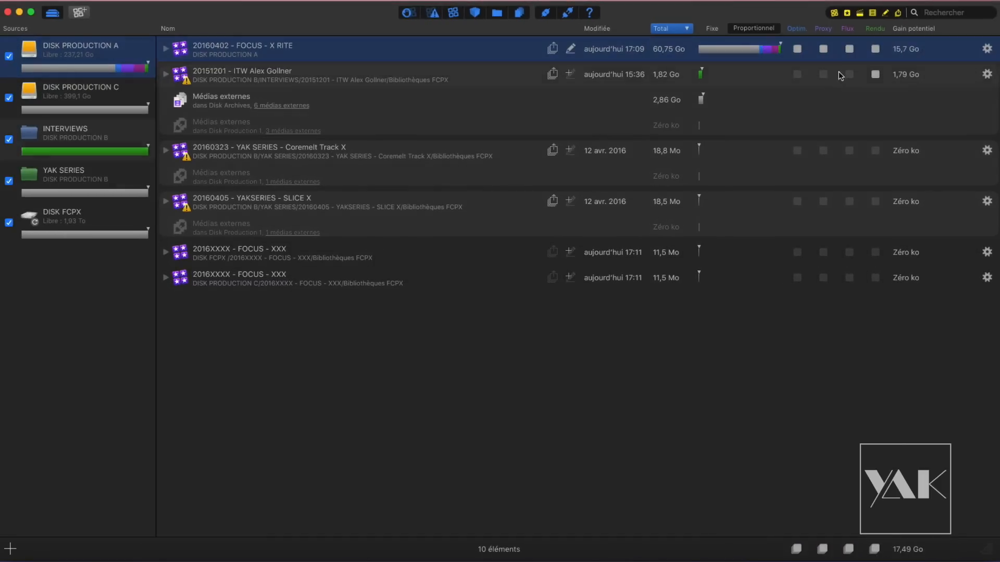
Add the 20151201 interview library to the selection, include both libraries' render files in the cleanup, then cancel the cleanup confirmation
{"action": "left_click", "coordinate": [259, 78], "text": "super"}
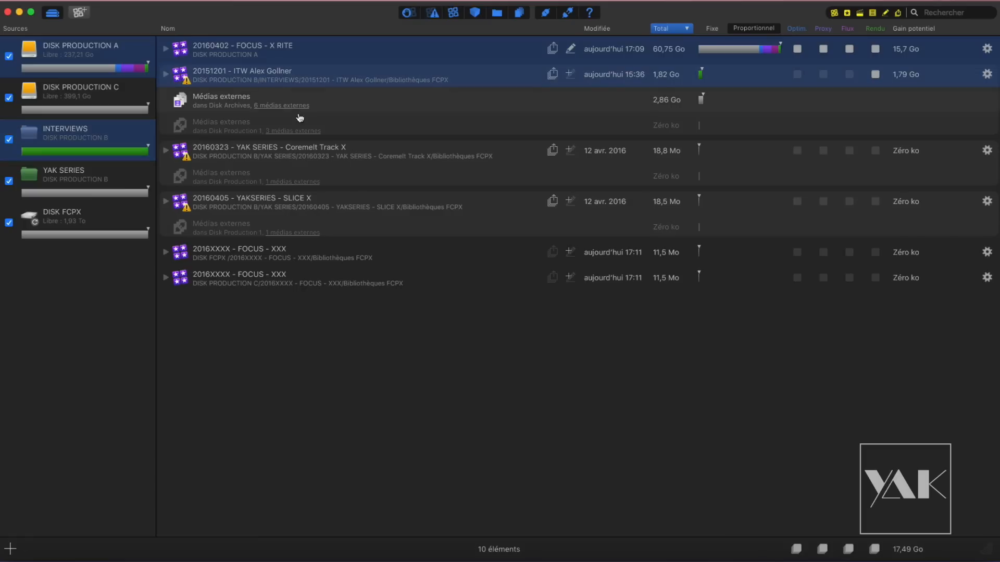
{"action": "left_click", "coordinate": [875, 550]}
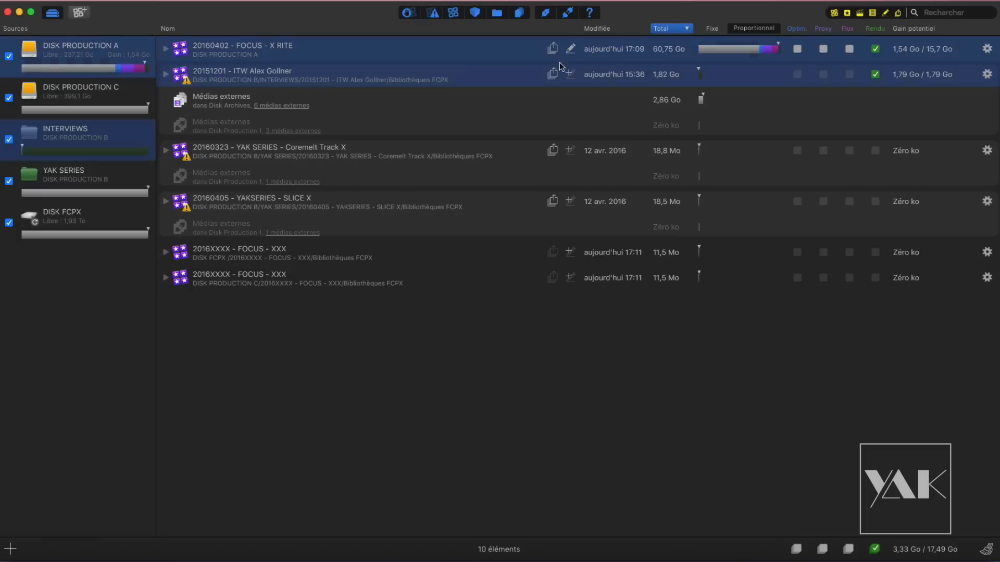
{"action": "left_click", "coordinate": [987, 553]}
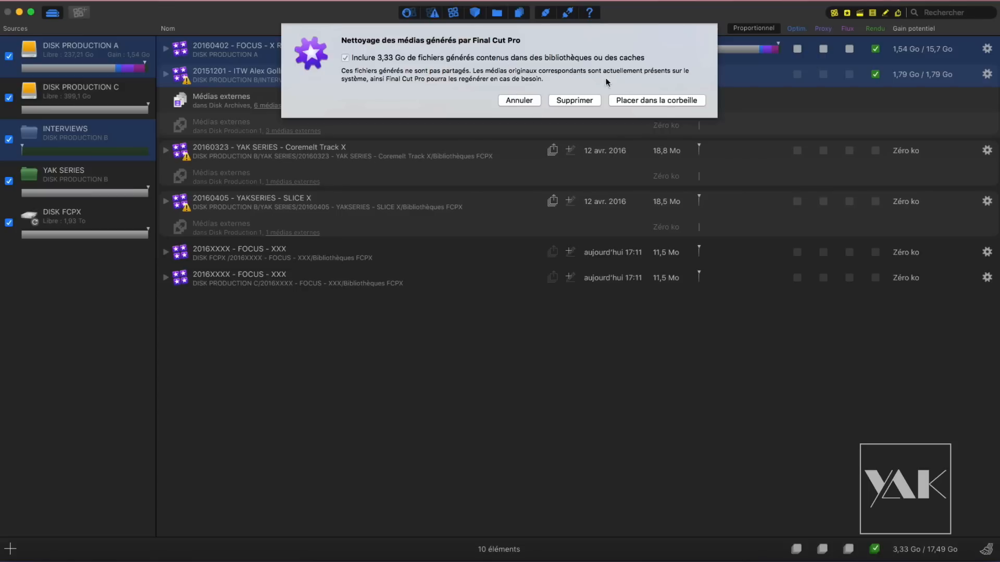
{"action": "left_click", "coordinate": [520, 100]}
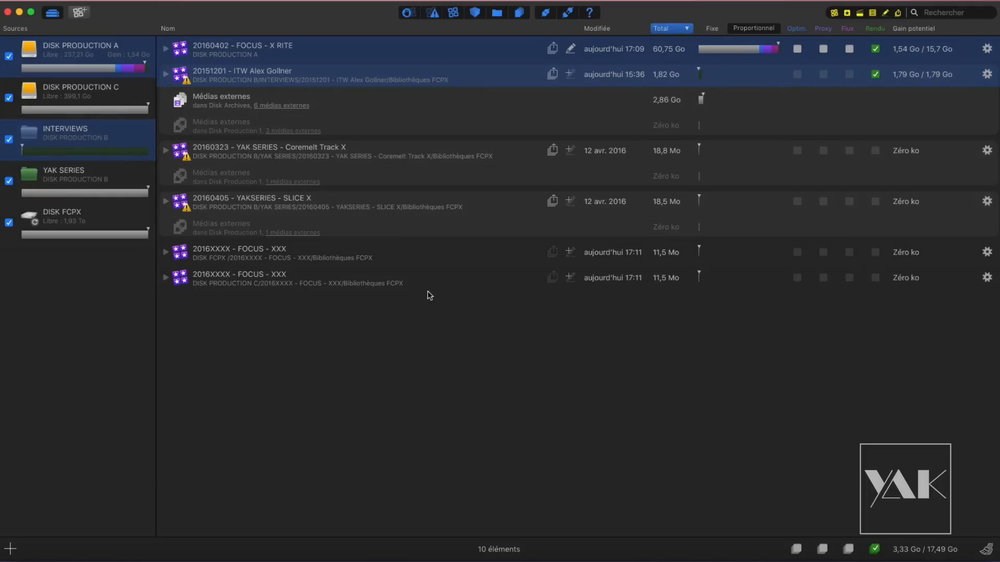
Select every library and exclude all render files from the cleanup
{"action": "key", "text": "super+a"}
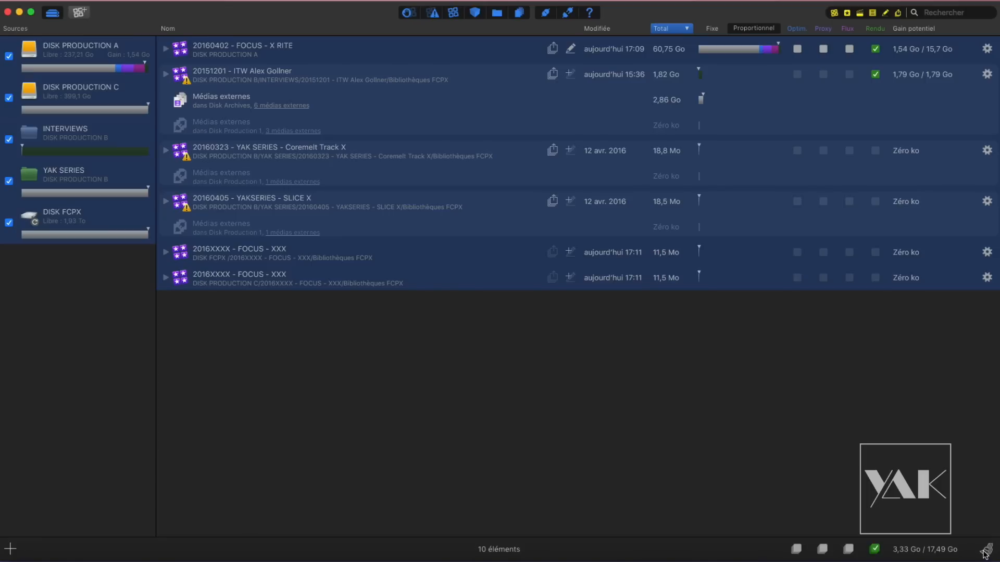
{"action": "left_click", "coordinate": [874, 548]}
{"action": "left_click", "coordinate": [875, 549]}
{"action": "left_click", "coordinate": [875, 549]}
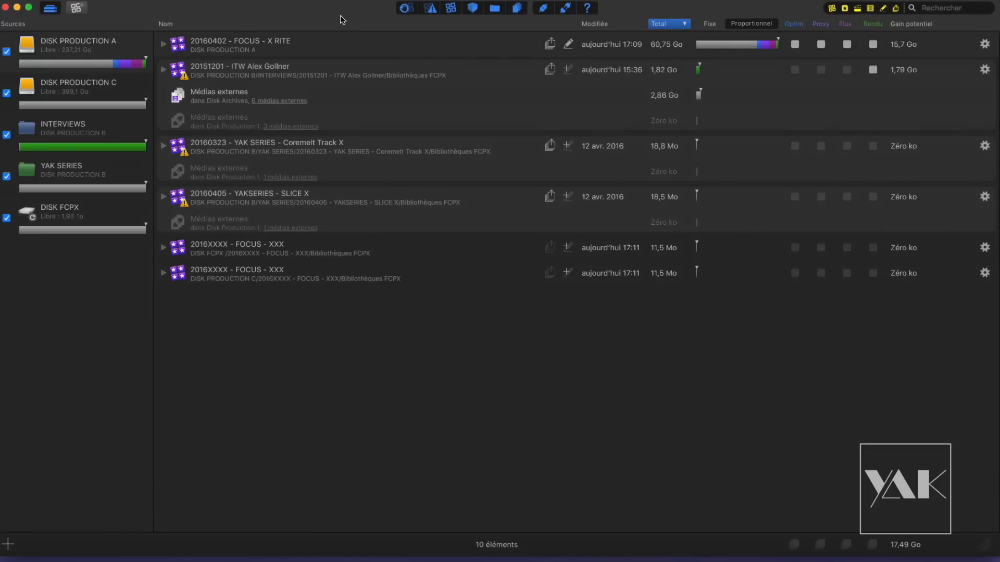
Open the 20160402 - FOCUS - X RITE library on its own in Final Cut Pro
{"action": "left_click", "coordinate": [357, 48]}
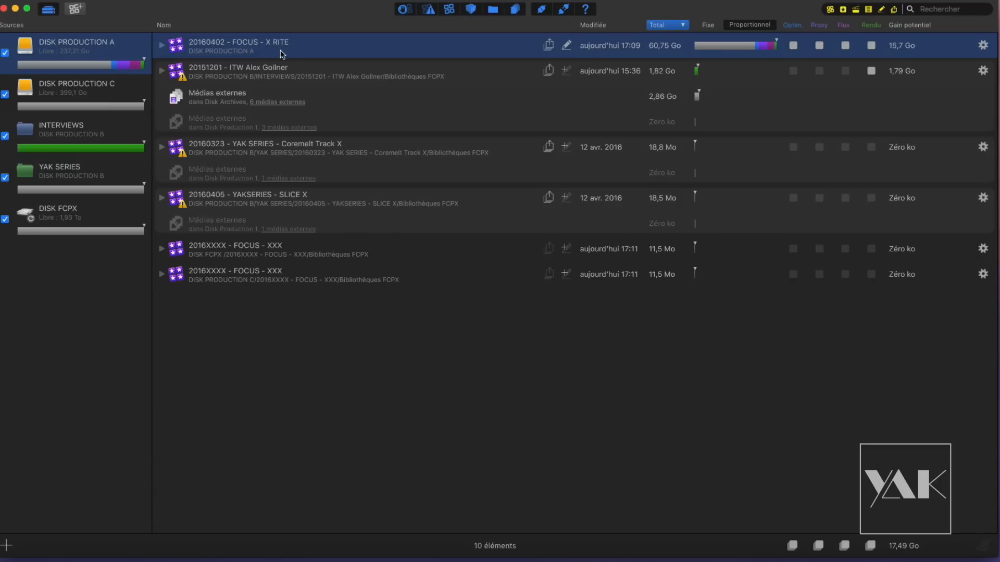
{"action": "right_click", "coordinate": [303, 43]}
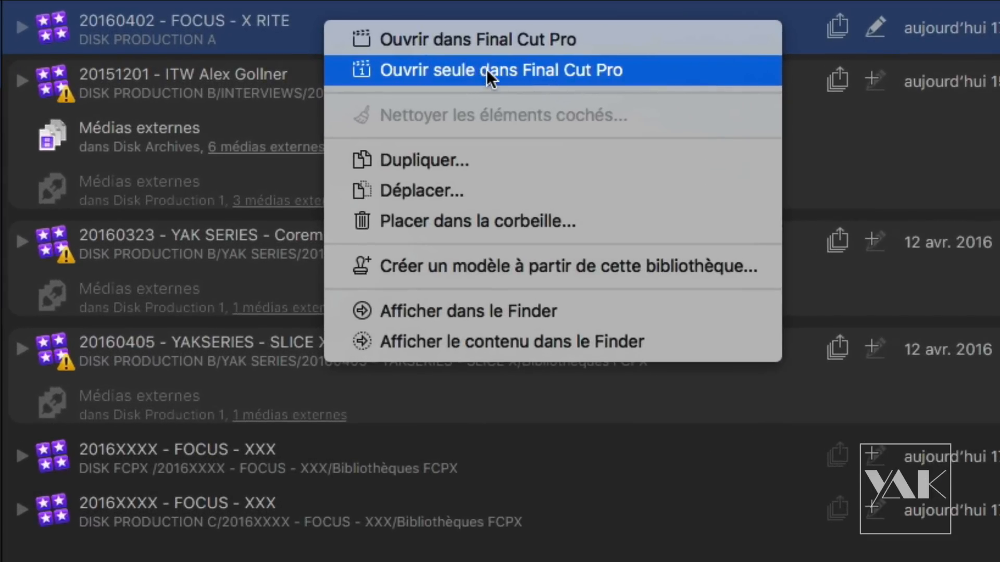
{"action": "left_click", "coordinate": [483, 70]}
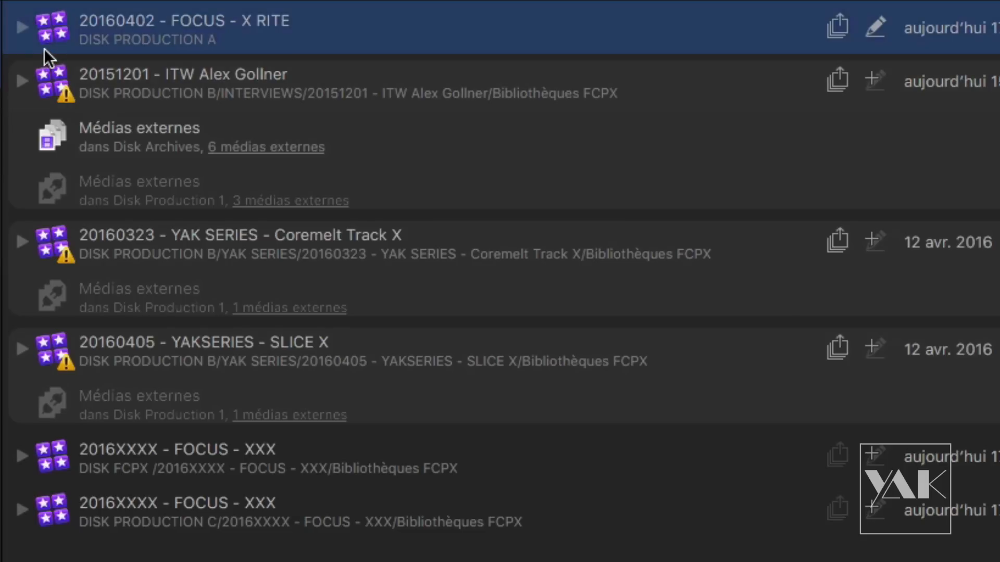
{"action": "double_click", "coordinate": [51, 36]}
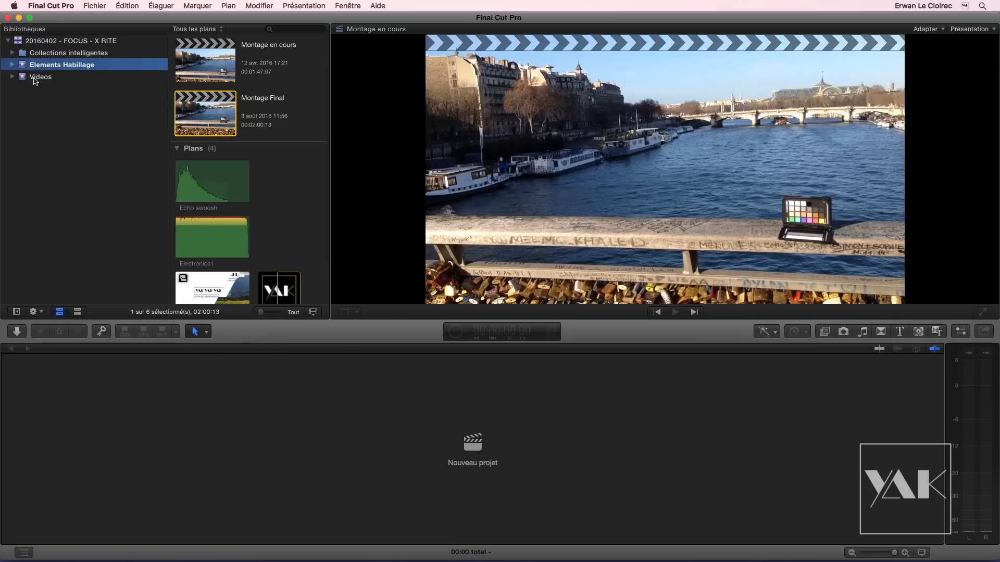
Look through the Videos event's cadenas collection and expand the Elements Habillage event
{"action": "left_click", "coordinate": [13, 77]}
{"action": "left_click", "coordinate": [40, 77]}
{"action": "left_click", "coordinate": [50, 88]}
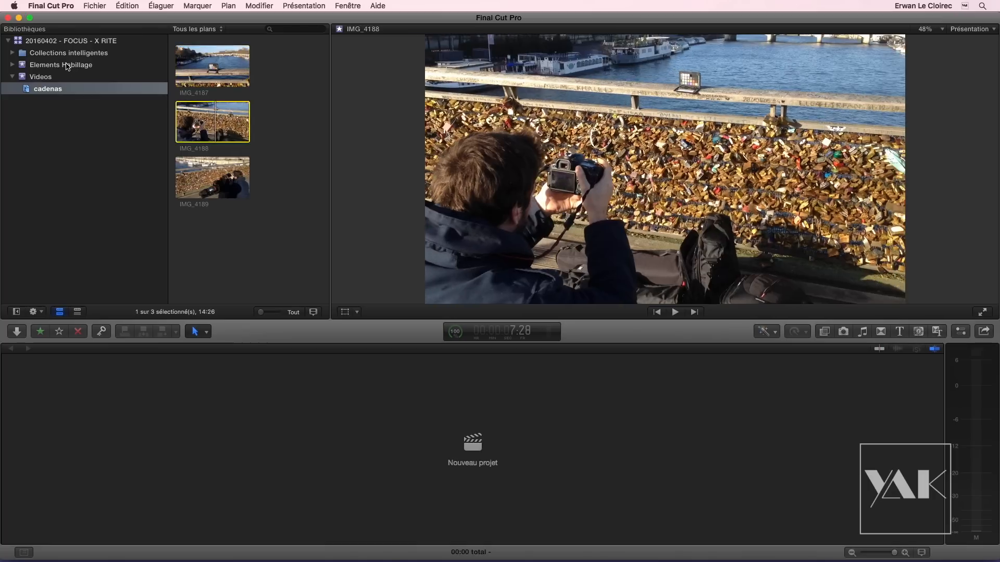
{"action": "left_click", "coordinate": [11, 66]}
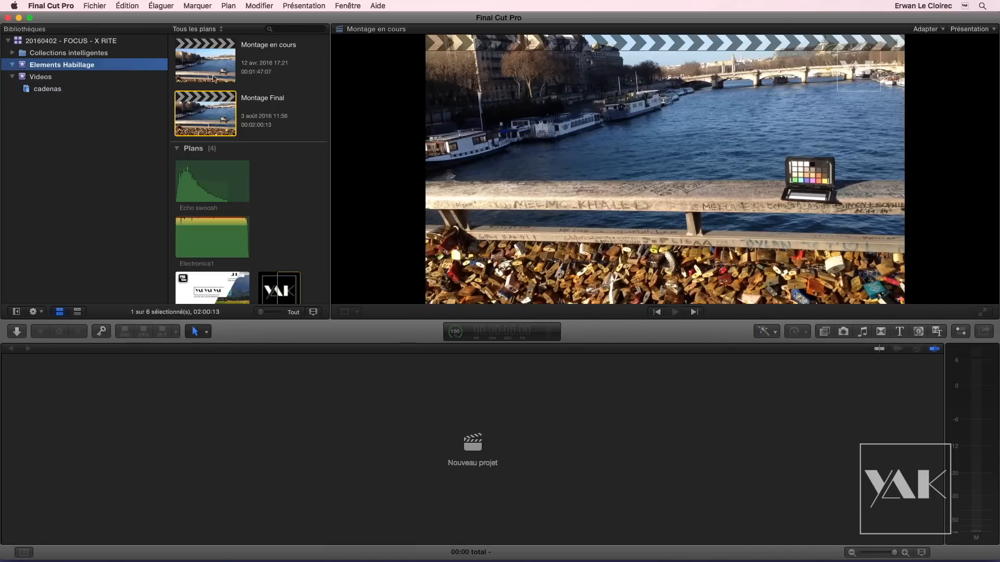
Open the Montage Final project, move its playhead to about 44 seconds, and view the cadenas clips again
{"action": "double_click", "coordinate": [213, 107]}
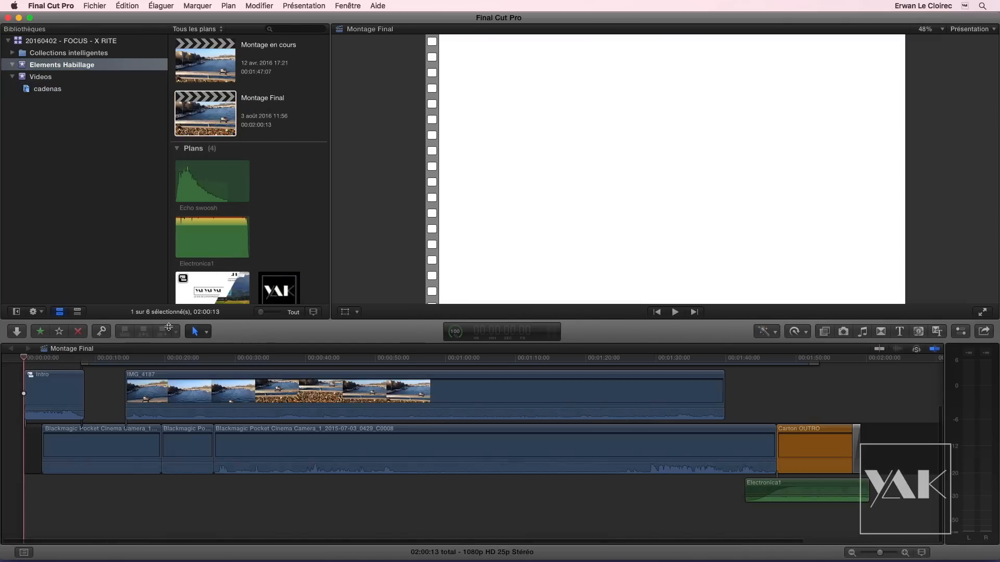
{"action": "left_click_drag", "start_coordinate": [61, 358], "coordinate": [332, 358]}
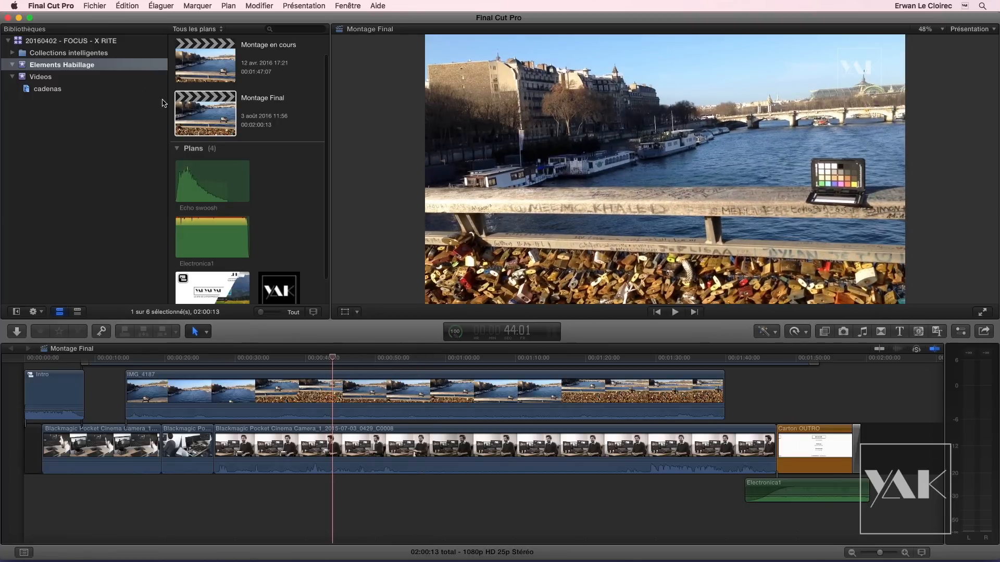
{"action": "left_click", "coordinate": [45, 92]}
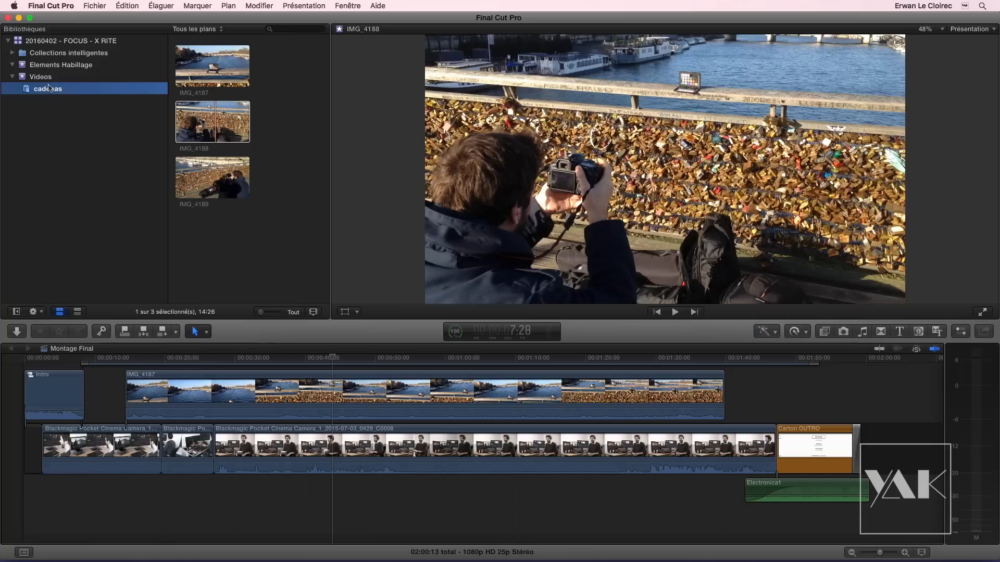
{"action": "left_click", "coordinate": [61, 54]}
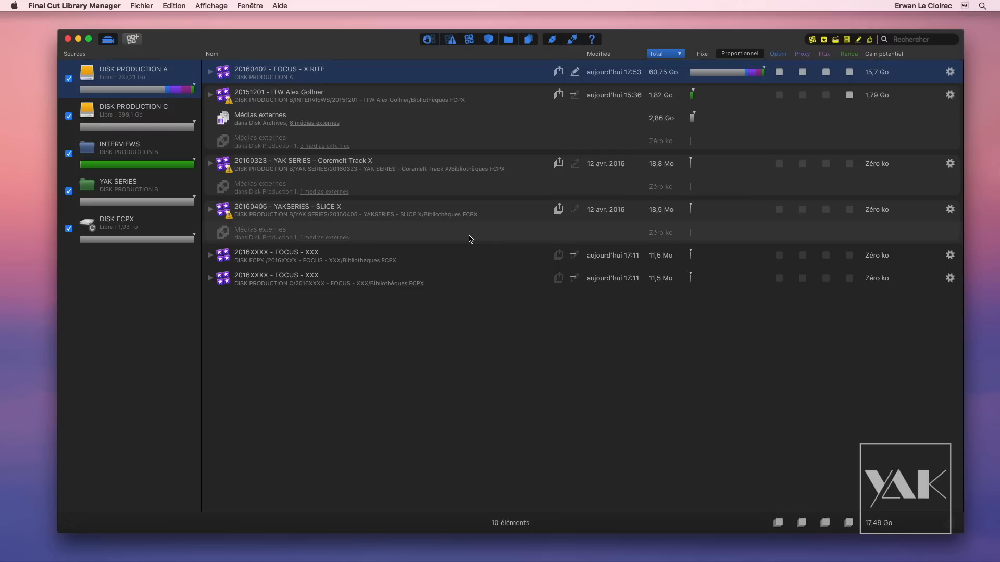
Return to Final Cut Library Manager, start creating a new empty library, and cancel its save dialog
{"action": "left_click", "coordinate": [132, 39]}
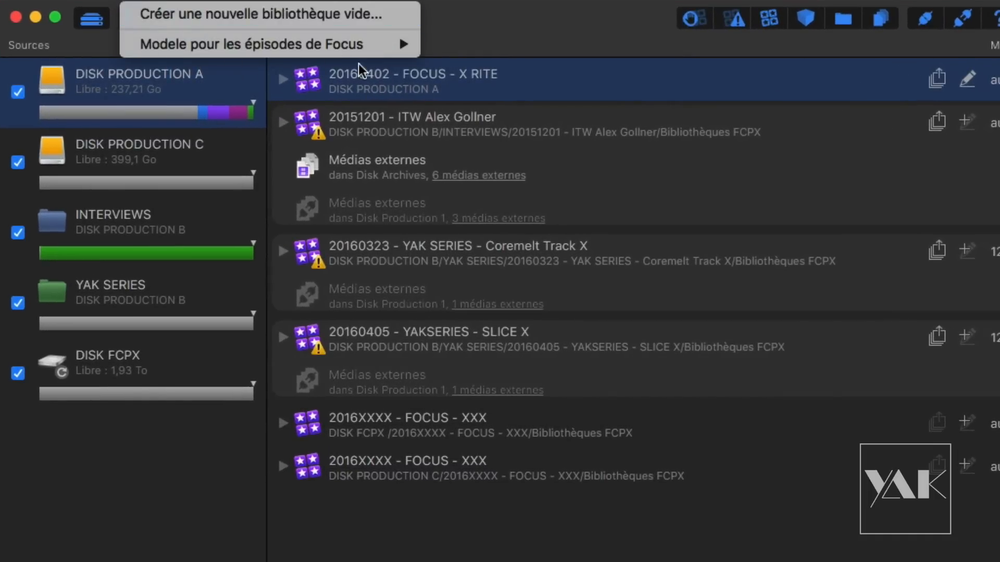
{"action": "left_click", "coordinate": [302, 20]}
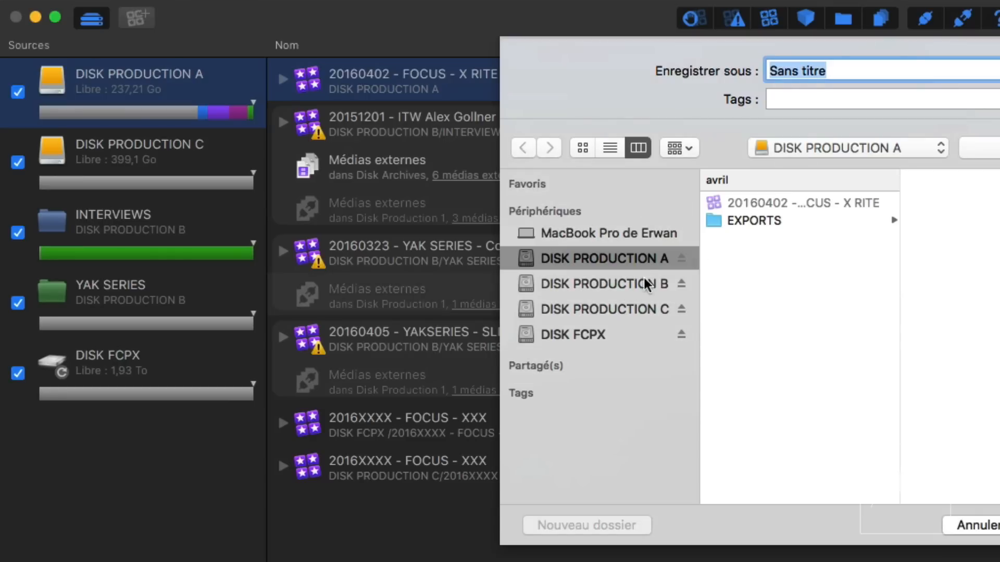
{"action": "left_click", "coordinate": [977, 526]}
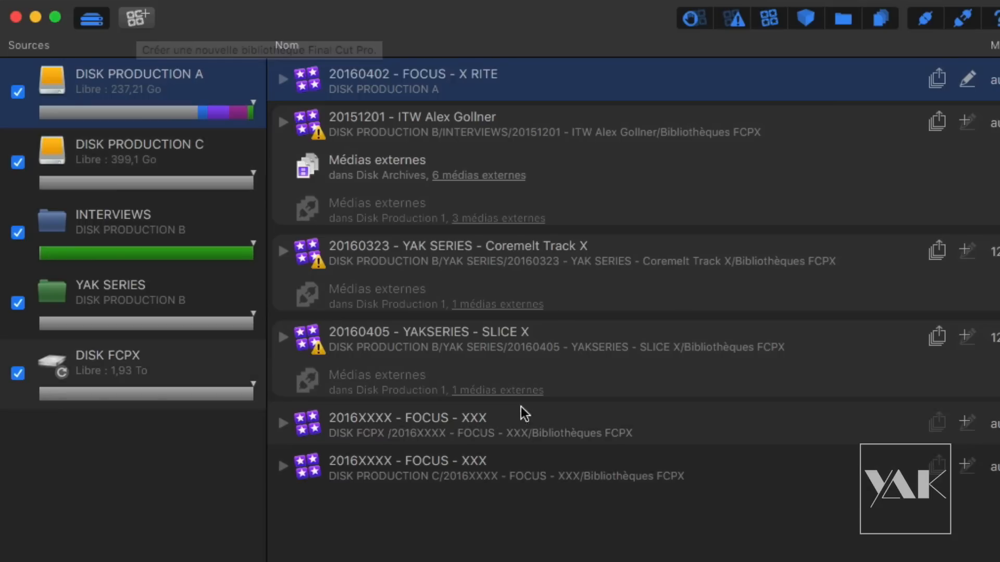
Open the 2016XXXX - FOCUS - XXX library stored on DISK PRODUCTION C in Final Cut Pro alongside the open library
{"action": "left_click", "coordinate": [371, 467]}
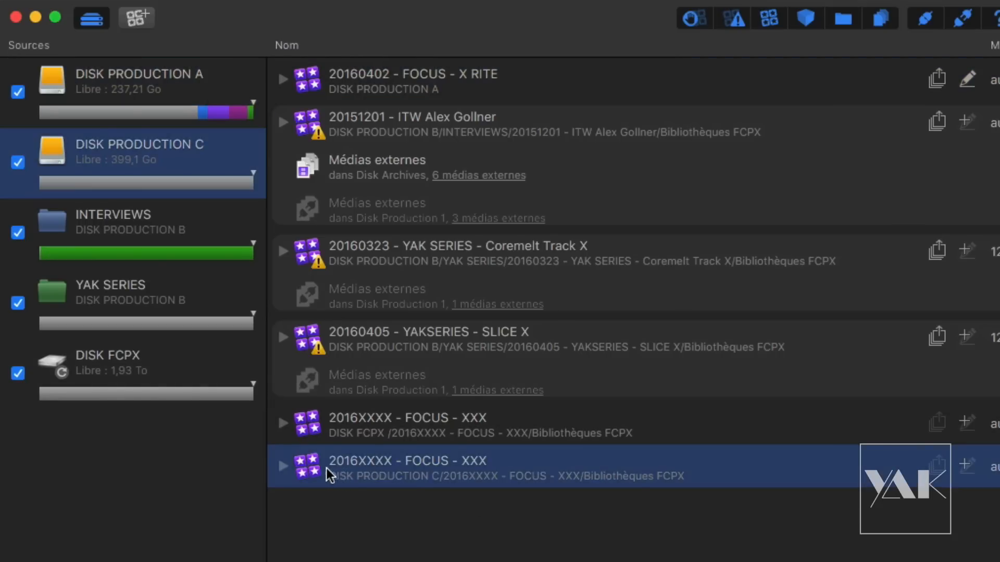
{"action": "left_click", "coordinate": [417, 417]}
{"action": "left_click", "coordinate": [422, 467]}
{"action": "right_click", "coordinate": [405, 467]}
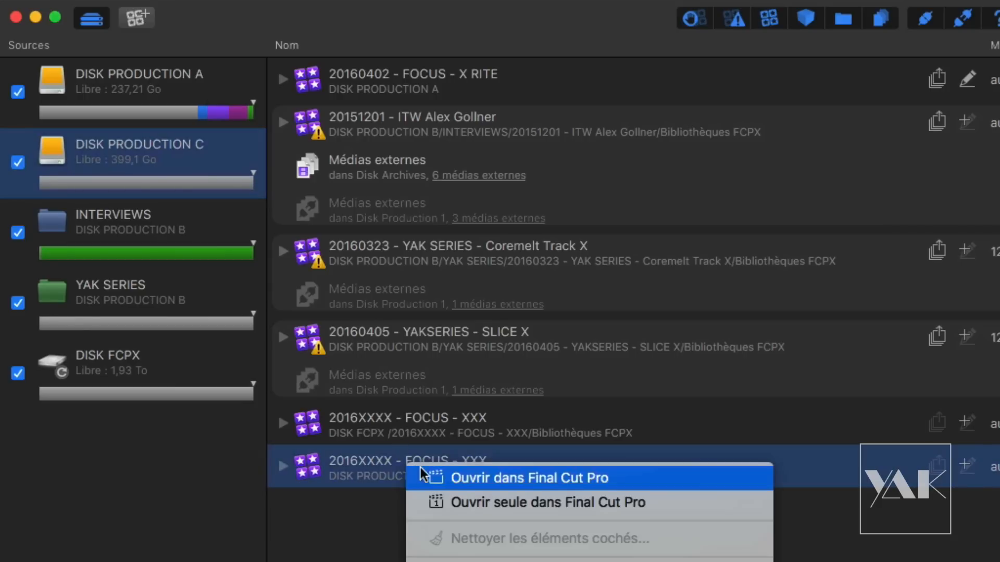
{"action": "left_click", "coordinate": [458, 476]}
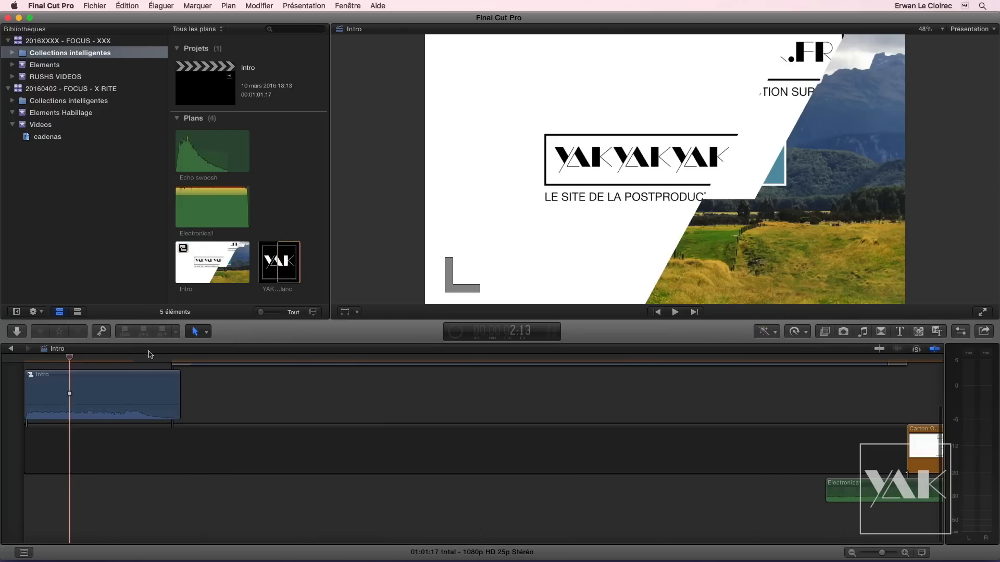
Move the playhead past the opening clip of the Intro project and reduce the clip height in the timeline
{"action": "left_click_drag", "start_coordinate": [70, 357], "coordinate": [189, 390]}
{"action": "left_click_drag", "start_coordinate": [881, 554], "coordinate": [880, 556]}
{"action": "left_click", "coordinate": [921, 553]}
{"action": "left_click_drag", "start_coordinate": [925, 502], "coordinate": [909, 504]}
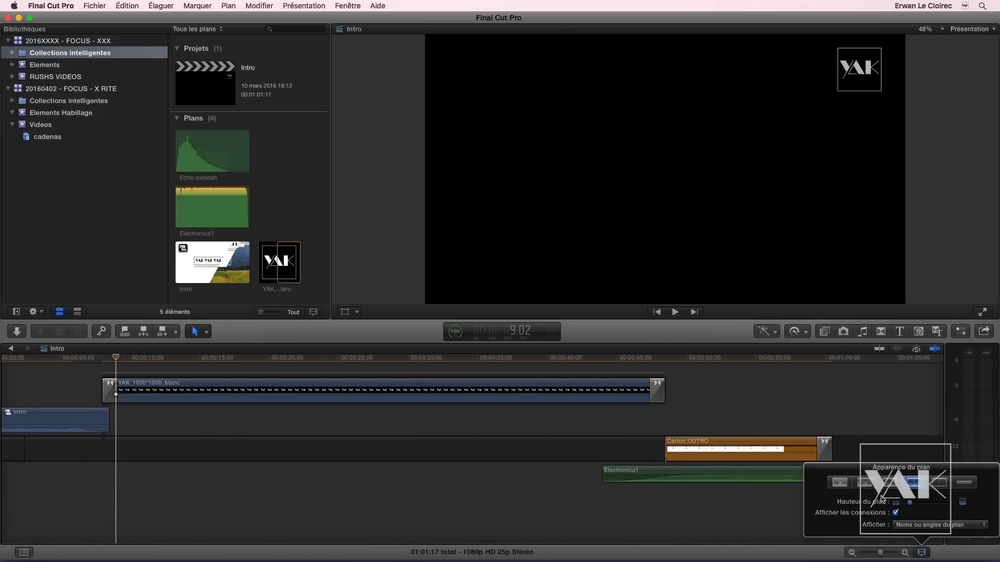
{"action": "left_click", "coordinate": [770, 524]}
Return the playhead to the start of the Intro project and select the 2016XXXX - FOCUS - XXX library
{"action": "key", "text": "Home"}
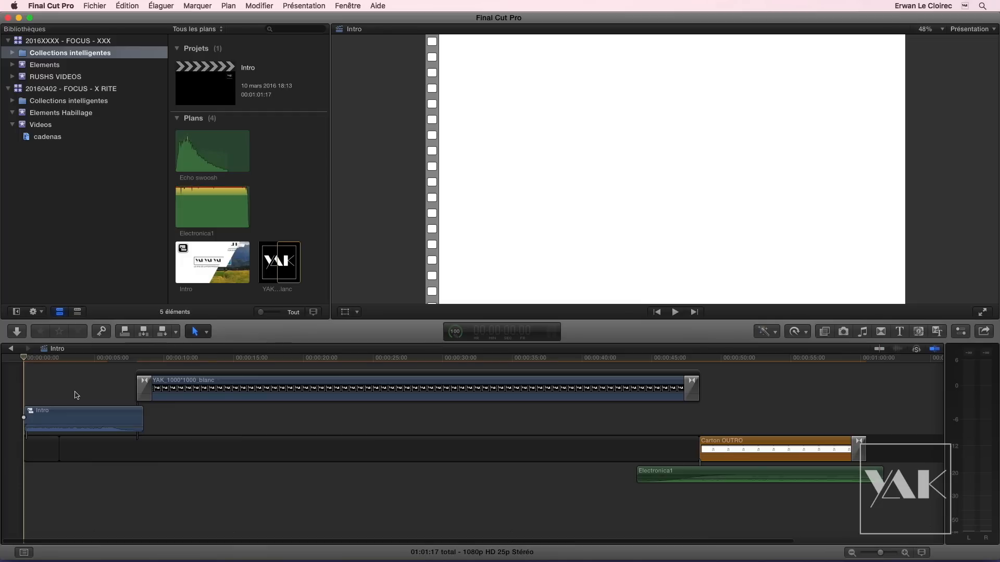
{"action": "left_click_drag", "start_coordinate": [32, 359], "coordinate": [5, 372]}
{"action": "left_click", "coordinate": [56, 42]}
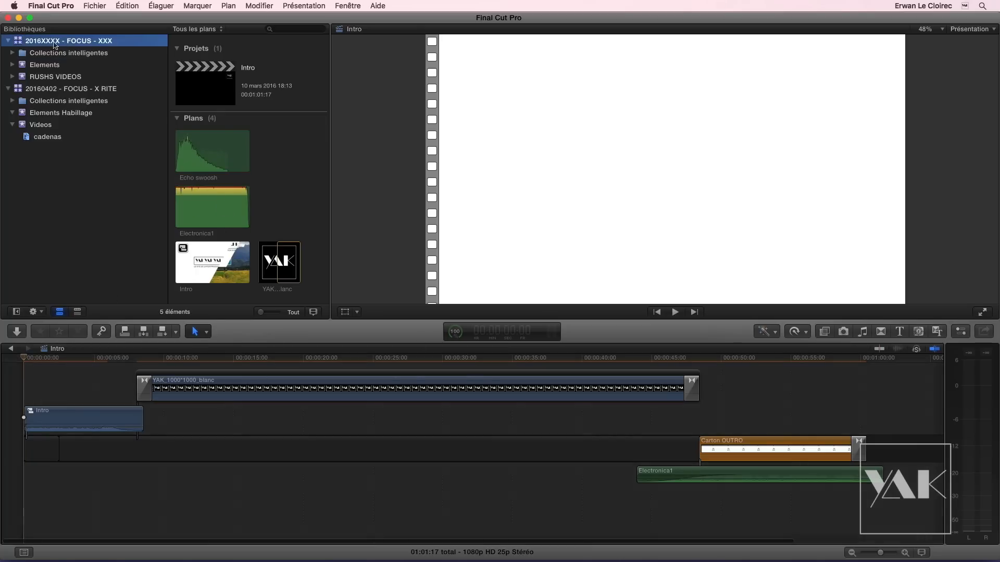
Close the 20160402 - FOCUS - X RITE library in Final Cut Pro and select the remaining 2016XXXX - FOCUS - XXX library
{"action": "left_click", "coordinate": [57, 90]}
{"action": "right_click", "coordinate": [61, 89]}
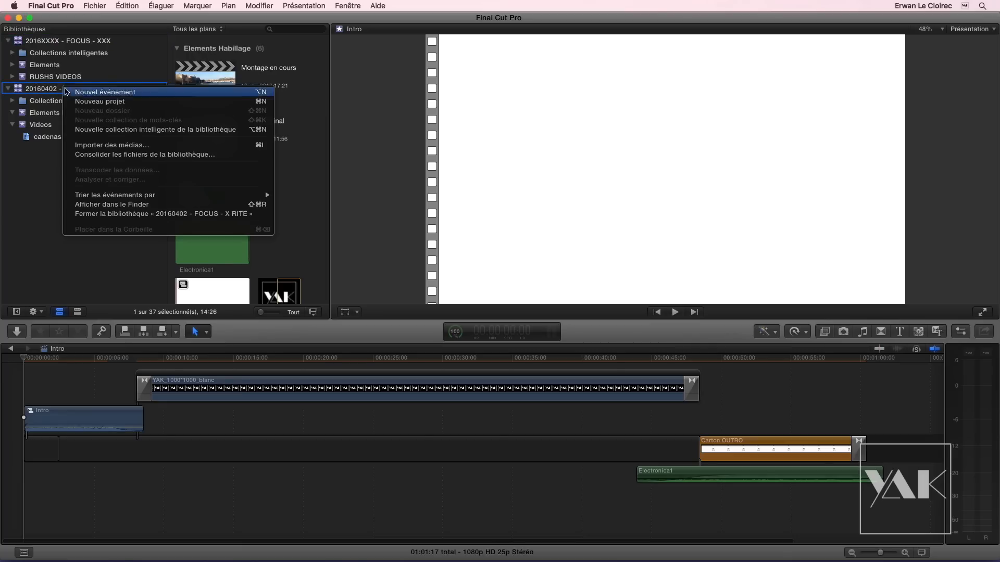
{"action": "left_click", "coordinate": [109, 214]}
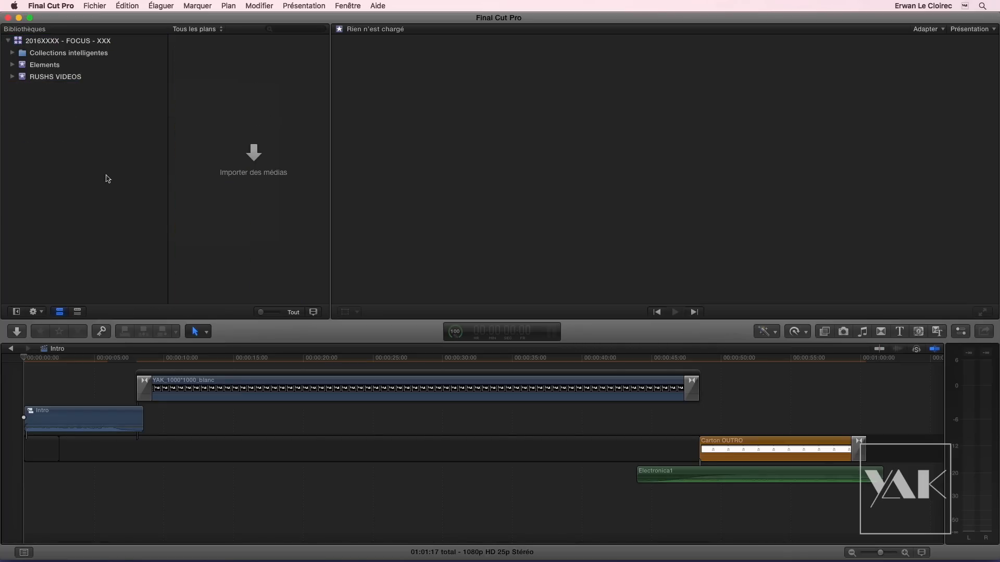
{"action": "left_click", "coordinate": [57, 44]}
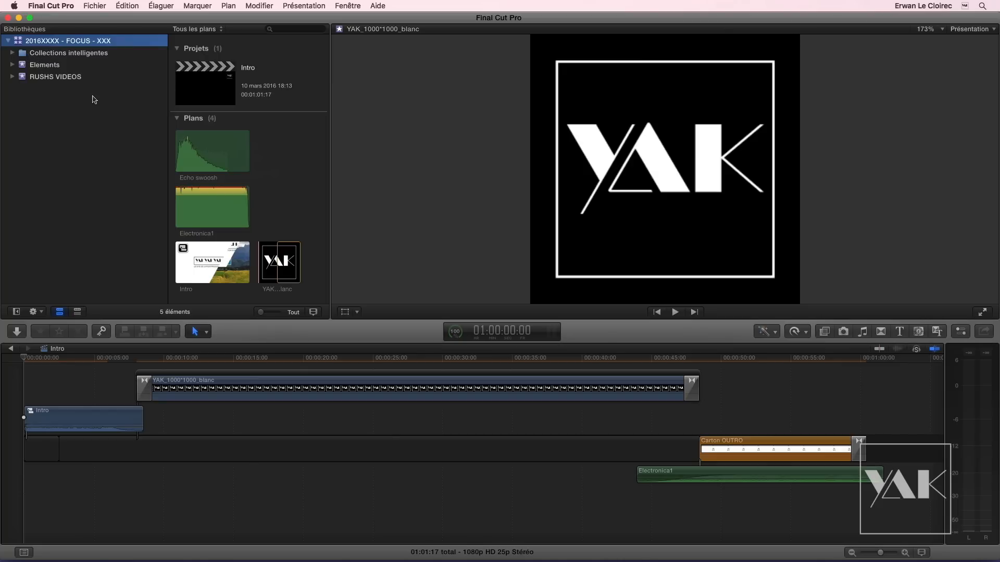
Switch back to Final Cut Library Manager and select the 2016XXXX - FOCUS - XXX library stored on DISK FCPX
{"action": "left_click", "coordinate": [18, 18]}
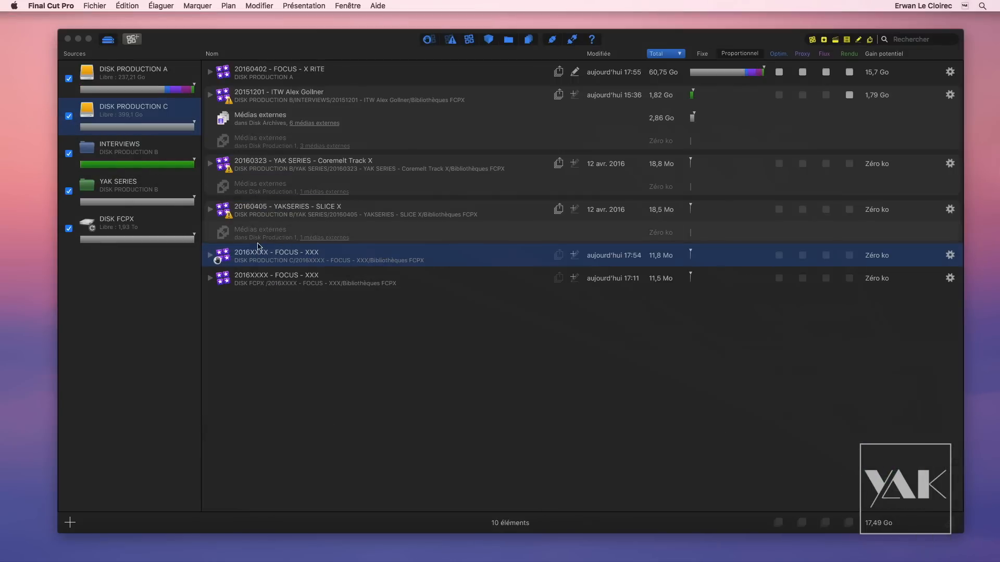
{"action": "left_click", "coordinate": [336, 369]}
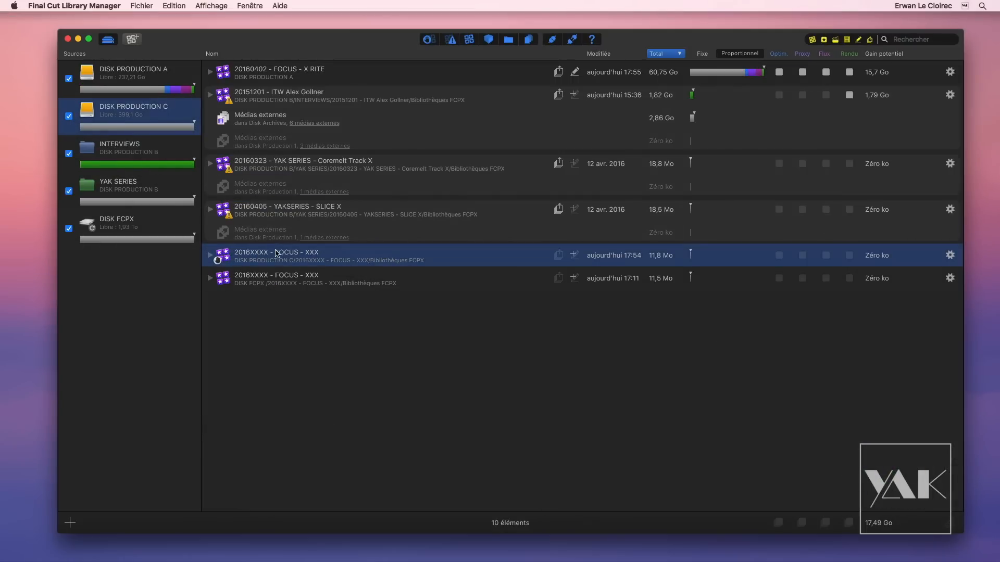
{"action": "left_click", "coordinate": [292, 277]}
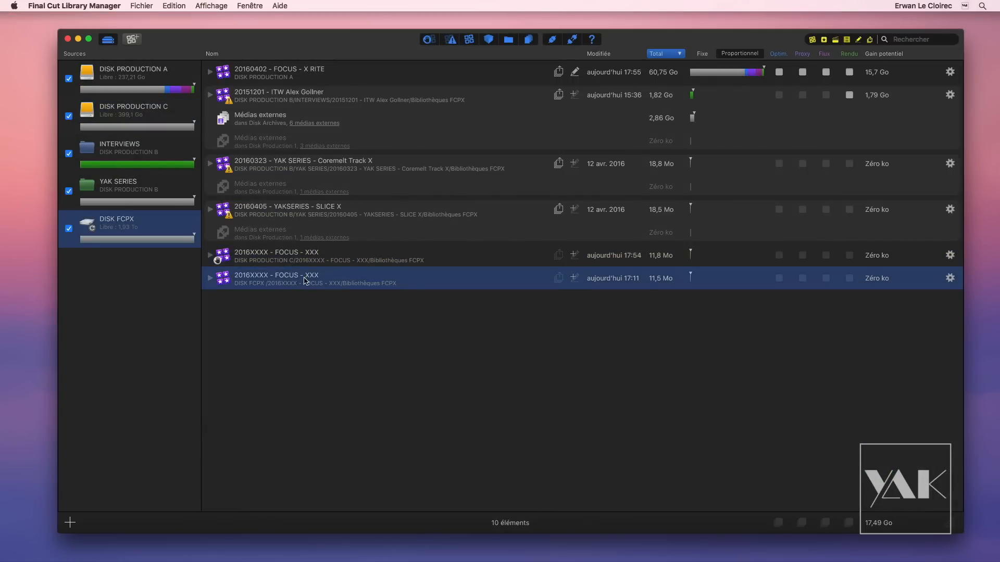
{"action": "left_click", "coordinate": [296, 255]}
{"action": "left_click", "coordinate": [296, 284]}
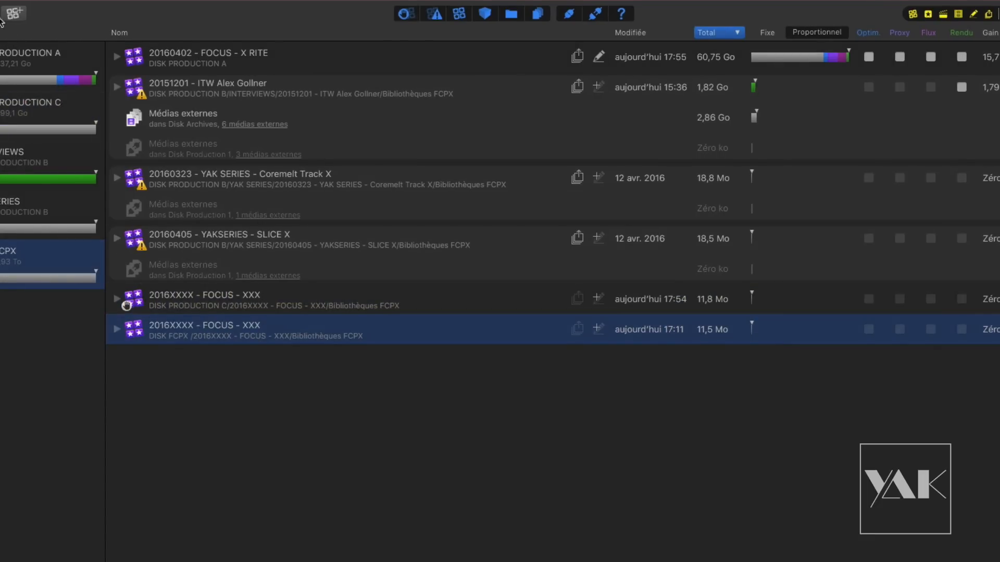
Create a template named MODELE FOCUS from the 2016XXXX - FOCUS - XXX library on DISK FCPX
{"action": "right_click", "coordinate": [443, 328]}
{"action": "left_click", "coordinate": [509, 469]}
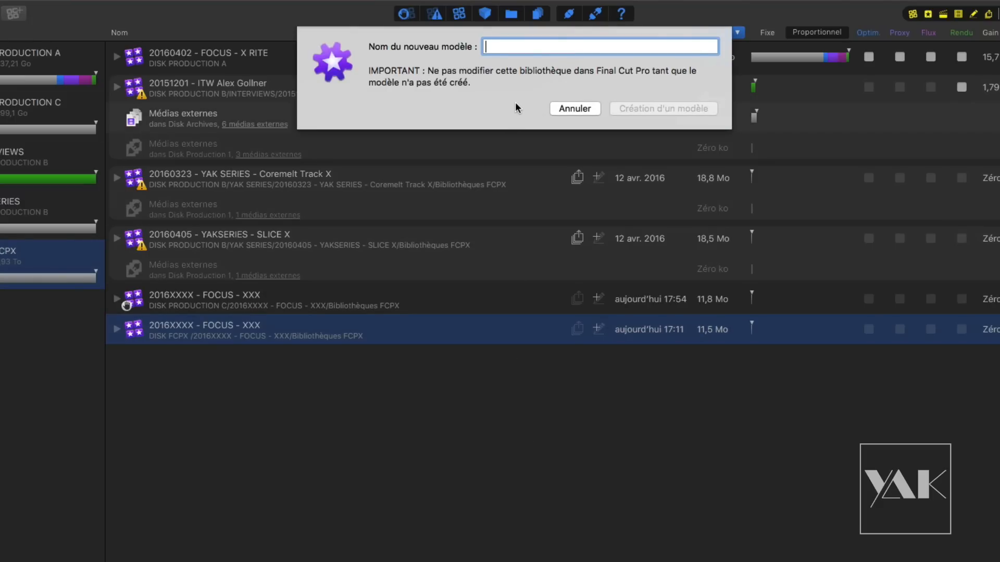
{"action": "type", "text": "MODELE"}
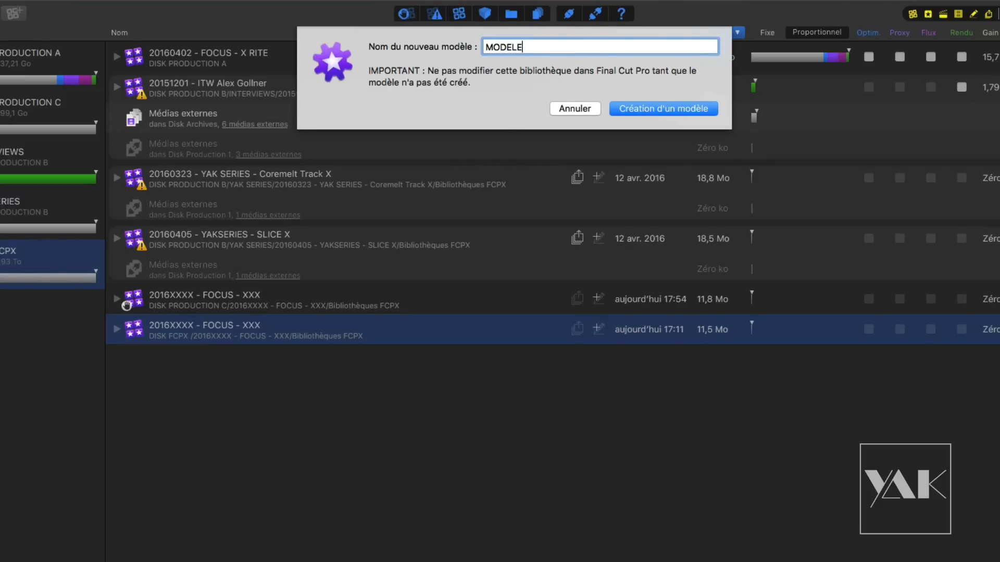
{"action": "type", "text": " FOCUS"}
{"action": "key", "text": "Return"}
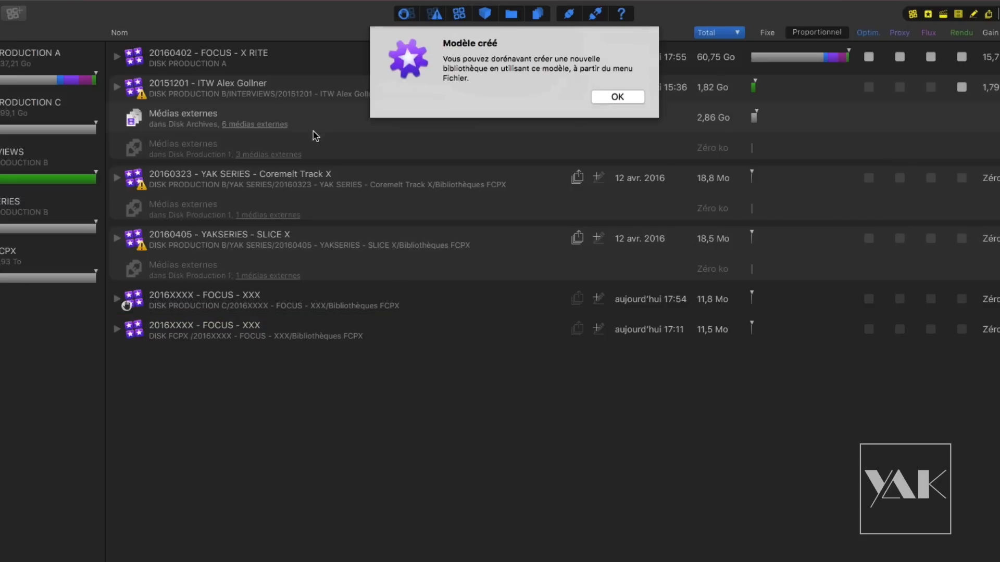
{"action": "left_click", "coordinate": [617, 99]}
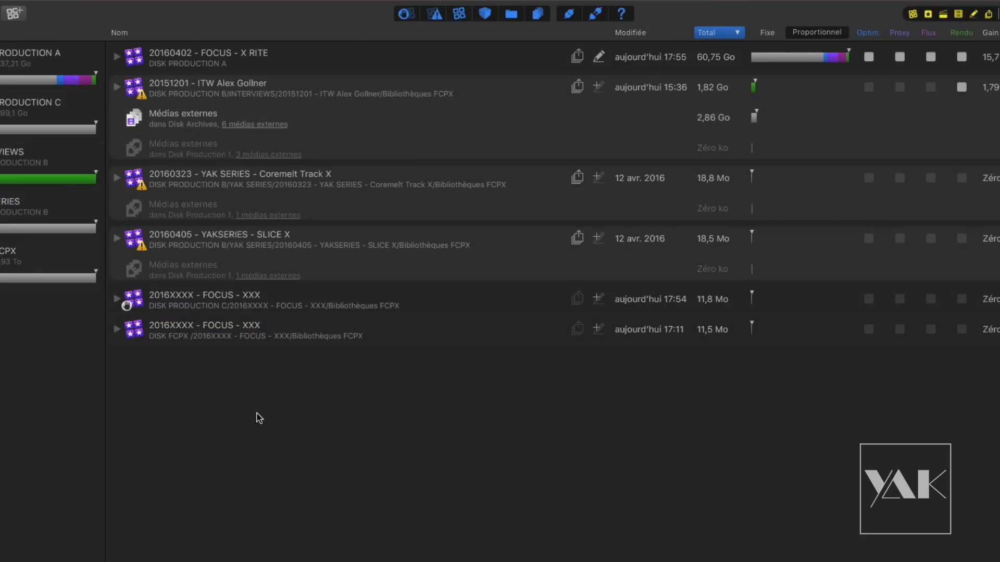
Create a new library named FOCUS FCLM on DISK FCPX from the MODELE FOCUS template
{"action": "left_click", "coordinate": [14, 14]}
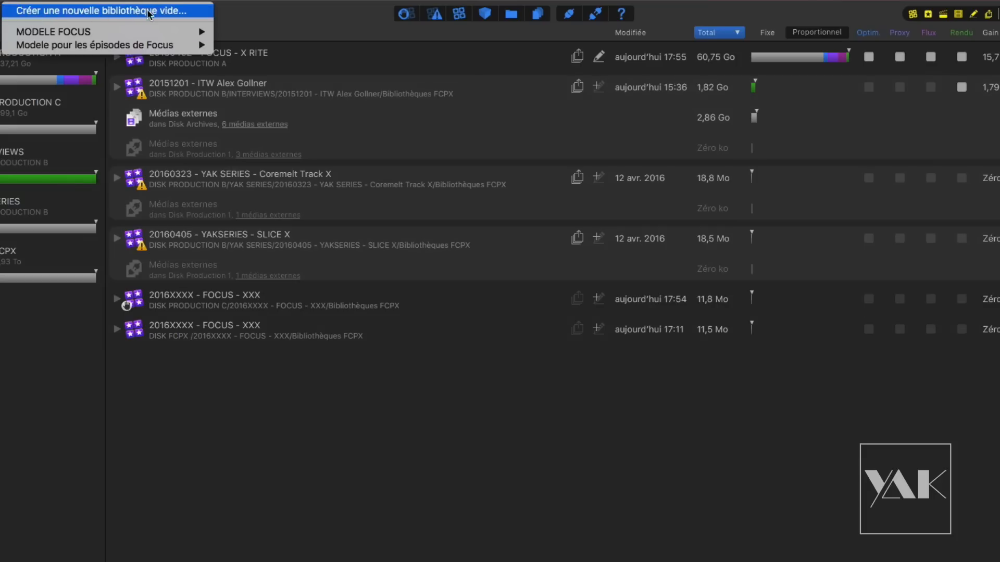
{"action": "mouse_move", "coordinate": [149, 30]}
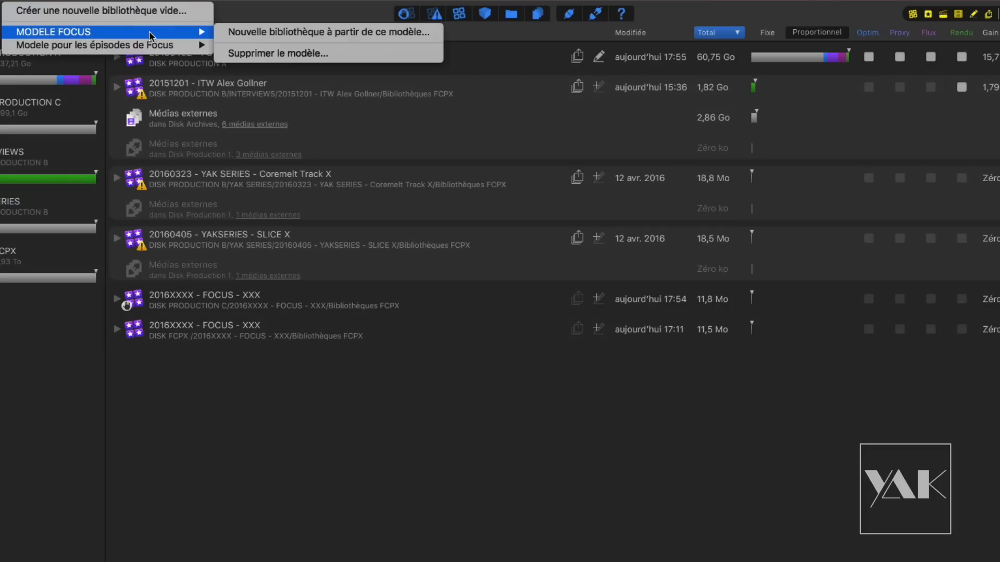
{"action": "left_click", "coordinate": [267, 34]}
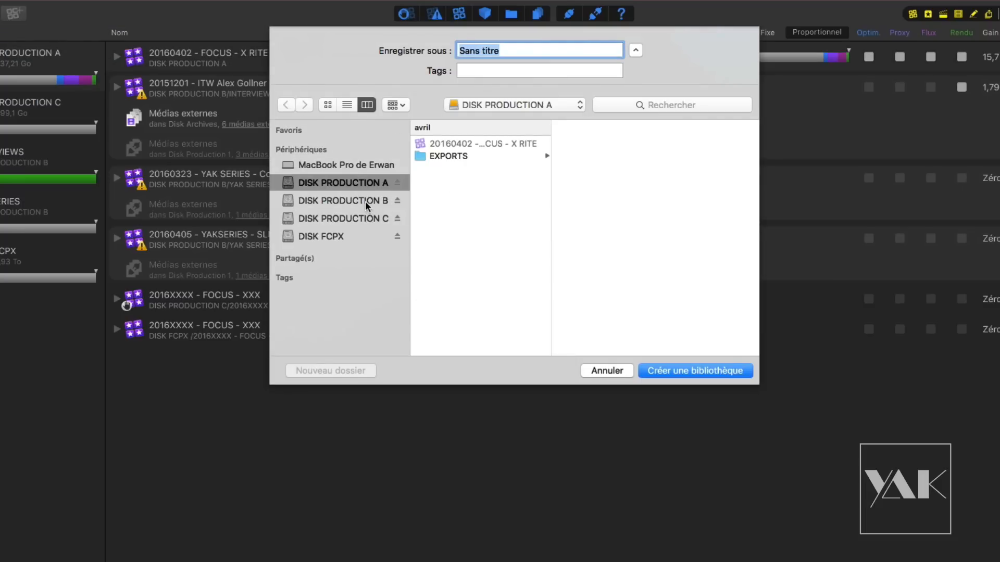
{"action": "left_click", "coordinate": [370, 238]}
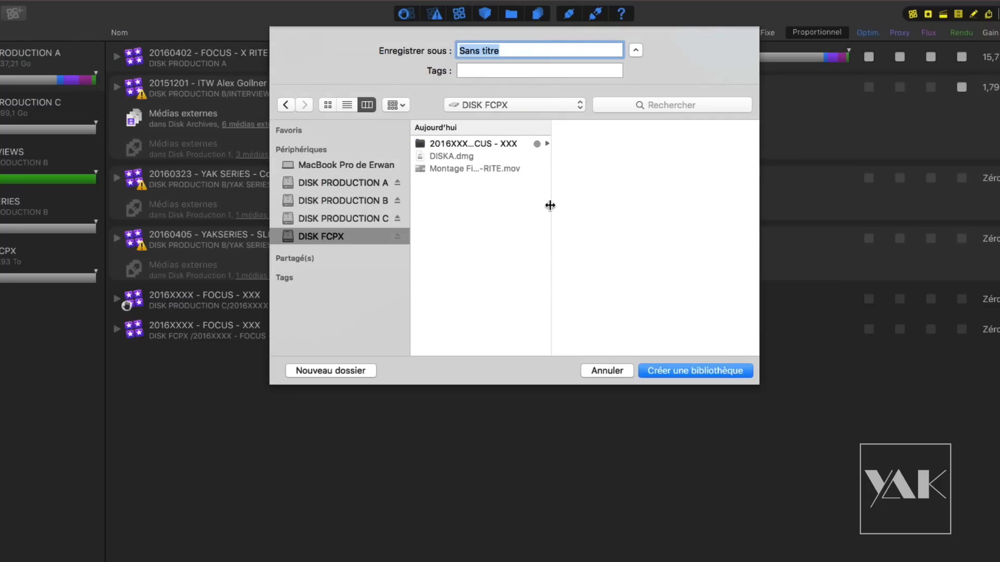
{"action": "left_click", "coordinate": [499, 51]}
{"action": "left_click_drag", "start_coordinate": [497, 52], "coordinate": [425, 46]}
{"action": "type", "text": "FOCUS"}
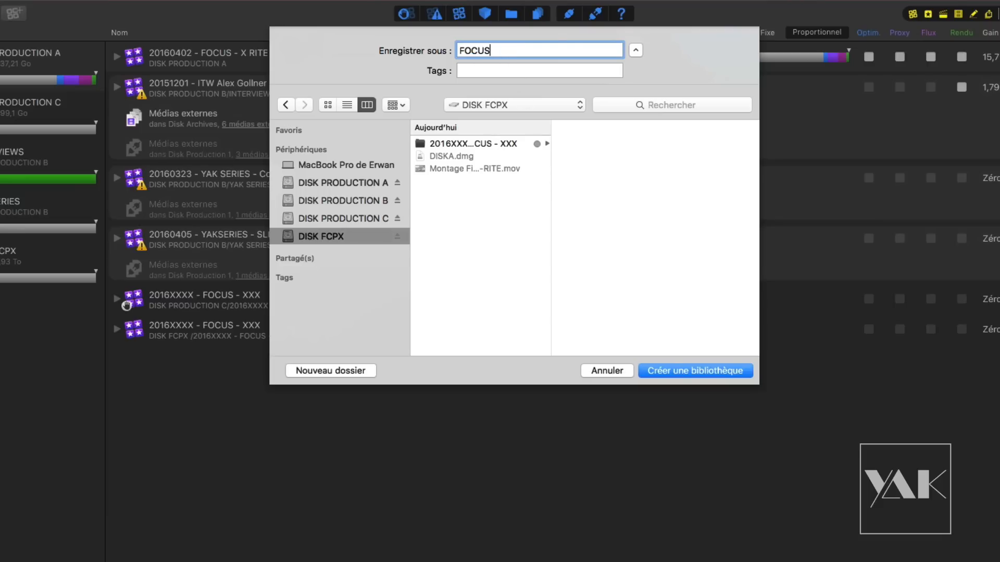
{"action": "type", "text": " FCLM"}
{"action": "key", "text": "Return"}
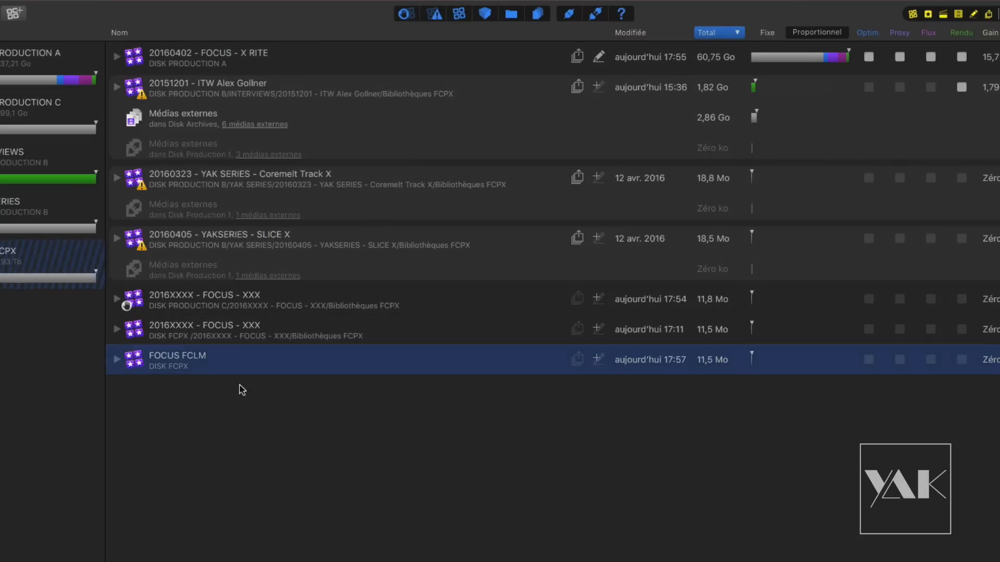
Inspect the events and the Intro project inside the FOCUS FCLM library, and collapse its contents
{"action": "left_click", "coordinate": [115, 359]}
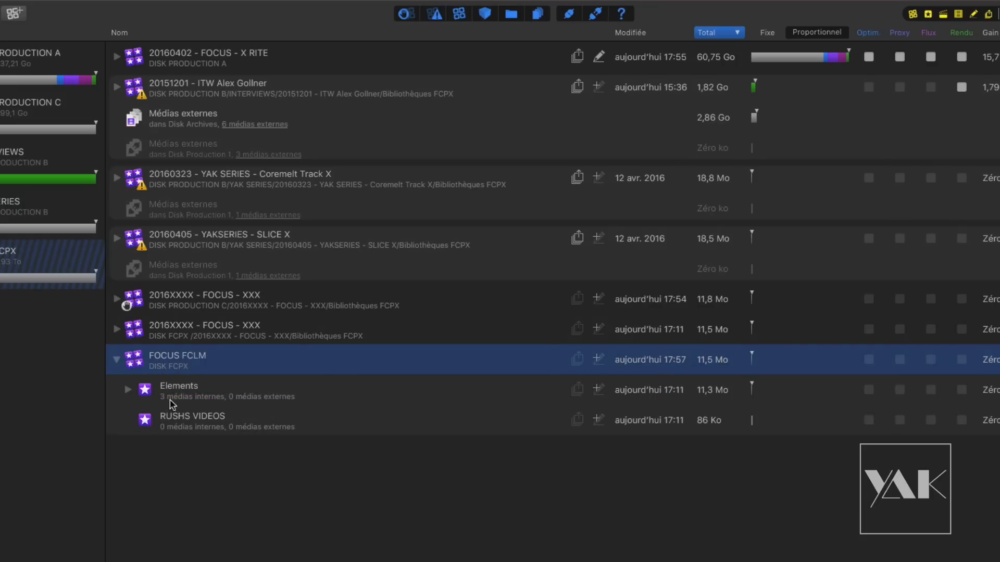
{"action": "left_click", "coordinate": [128, 390]}
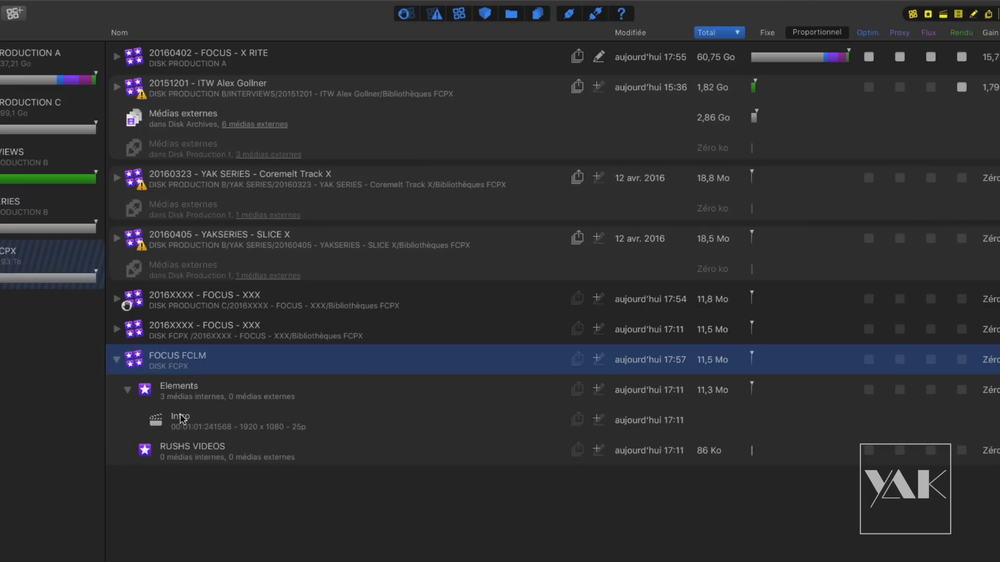
{"action": "left_click", "coordinate": [190, 428]}
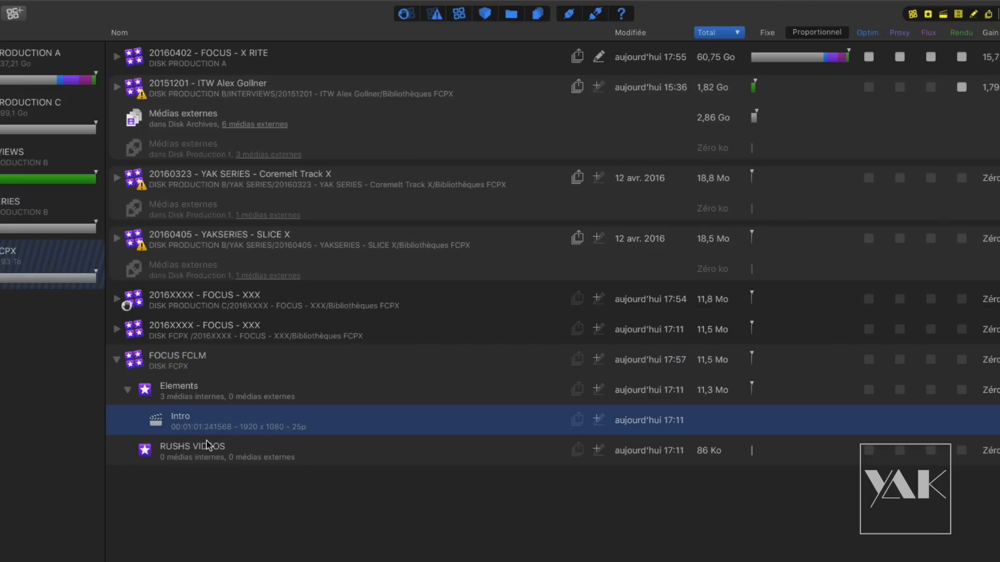
{"action": "left_click", "coordinate": [115, 364]}
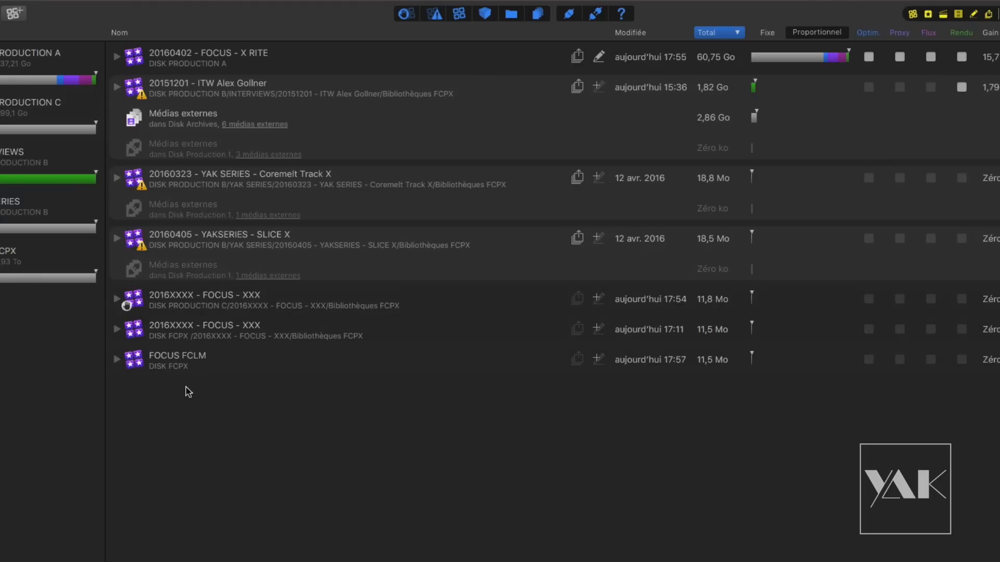
Open the FOCUS FCLM library in Final Cut Pro alongside the open library and select it
{"action": "right_click", "coordinate": [162, 359]}
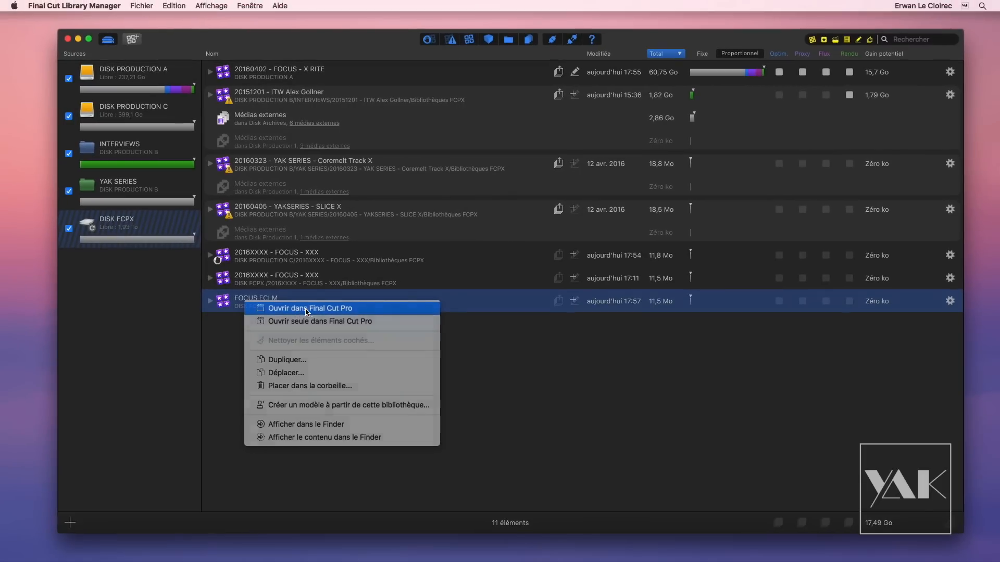
{"action": "left_click", "coordinate": [222, 369]}
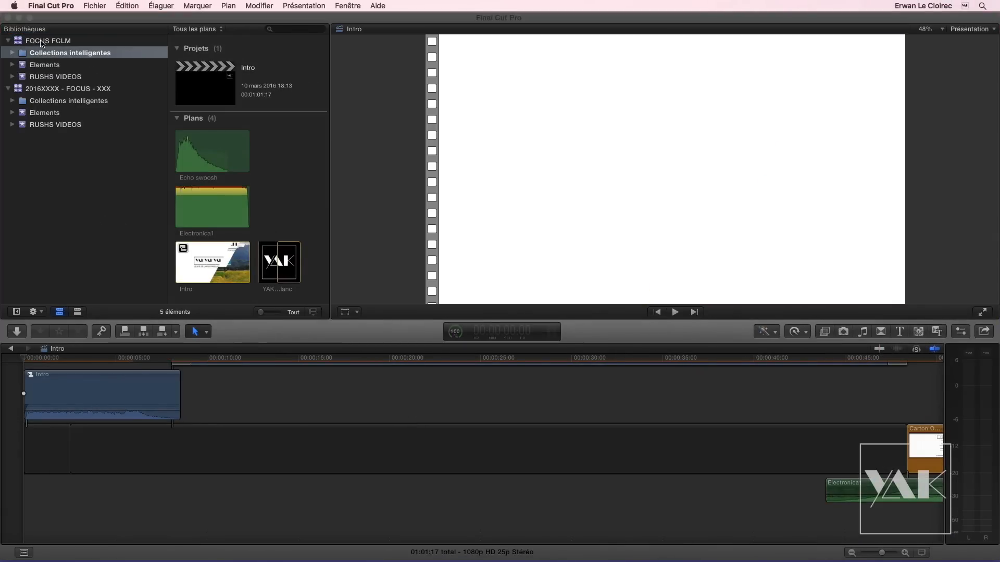
{"action": "left_click", "coordinate": [47, 41]}
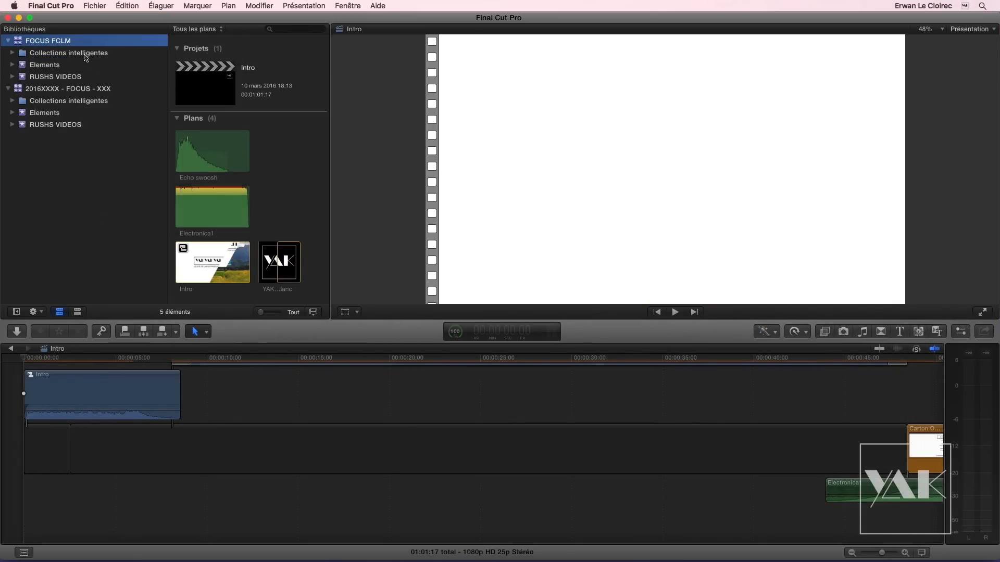
Close the 2016XXXX - FOCUS - XXX library in Final Cut Pro, keeping FOCUS FCLM open
{"action": "left_click", "coordinate": [8, 89]}
{"action": "right_click", "coordinate": [61, 92]}
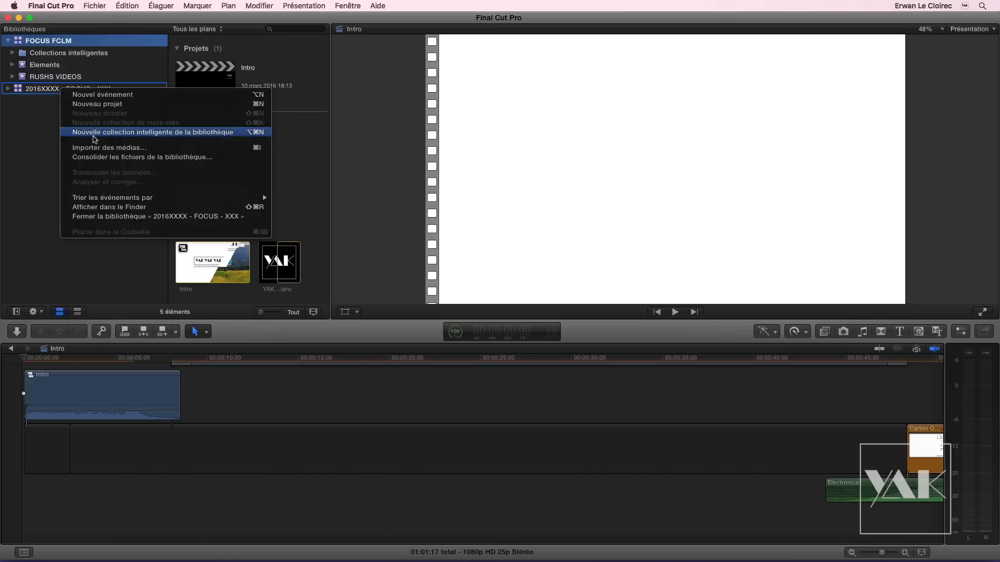
{"action": "left_click", "coordinate": [115, 217]}
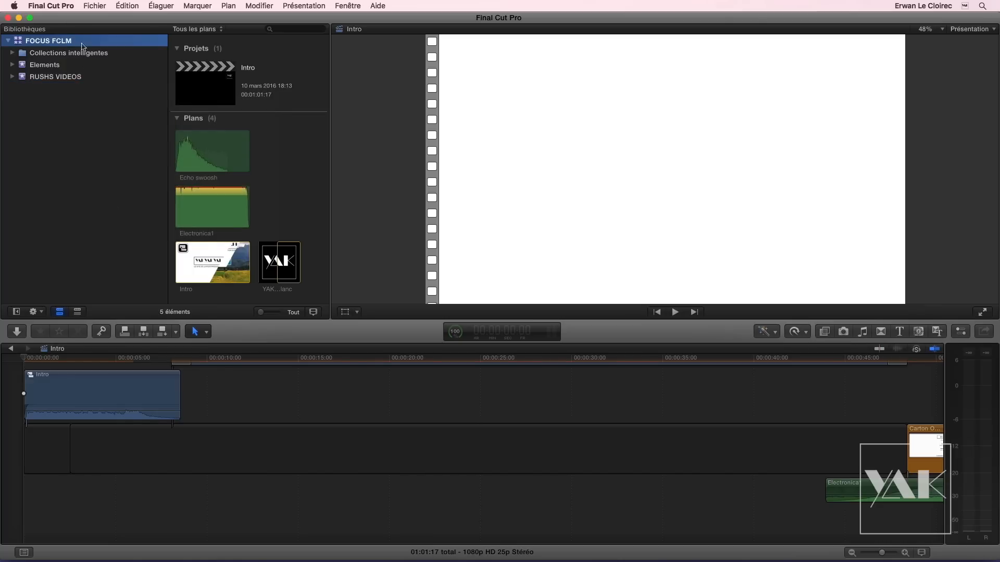
Return to Final Cut Library Manager and look through the listed libraries, ending with 20160402 - FOCUS - X RITE selected
{"action": "left_click", "coordinate": [19, 18]}
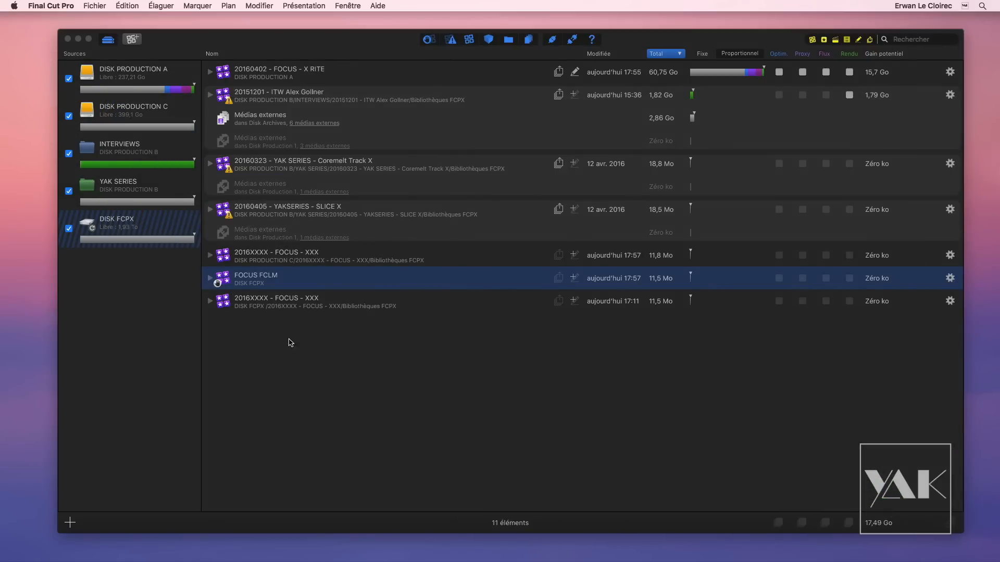
{"action": "left_click", "coordinate": [286, 349]}
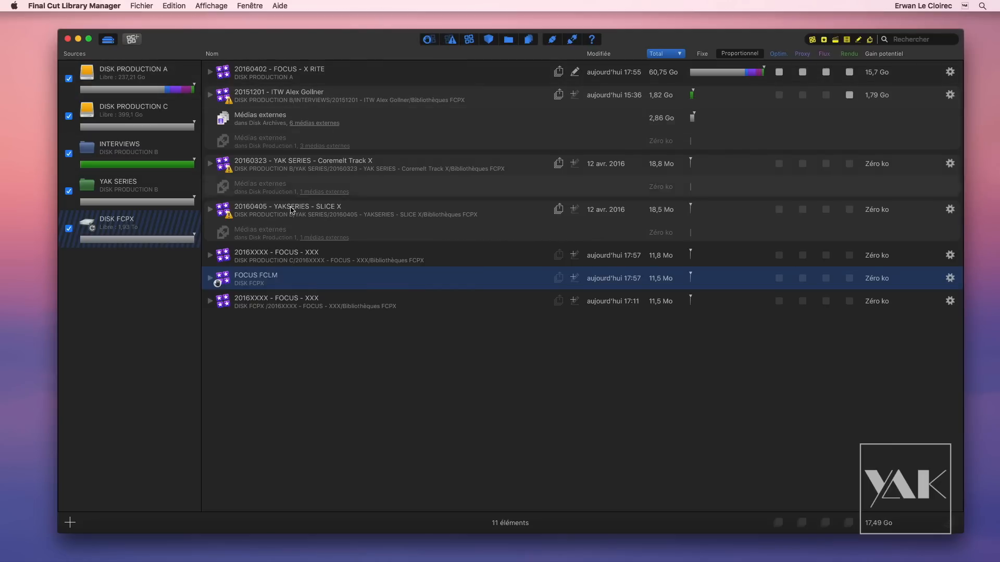
{"action": "left_click", "coordinate": [276, 309]}
{"action": "left_click", "coordinate": [281, 290]}
{"action": "left_click", "coordinate": [281, 258]}
{"action": "left_click", "coordinate": [278, 231]}
{"action": "left_click", "coordinate": [286, 210]}
{"action": "left_click", "coordinate": [288, 307]}
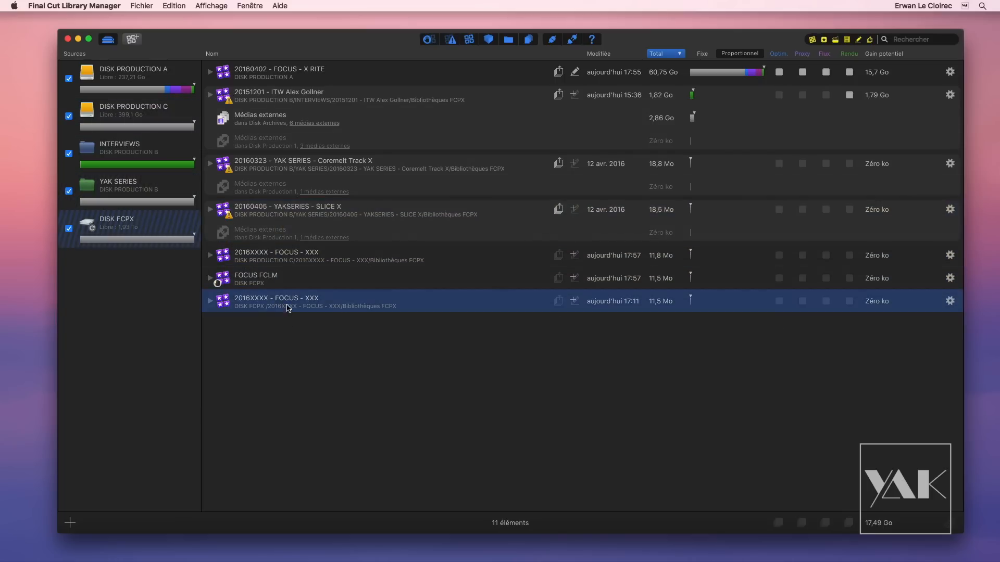
{"action": "left_click", "coordinate": [276, 78]}
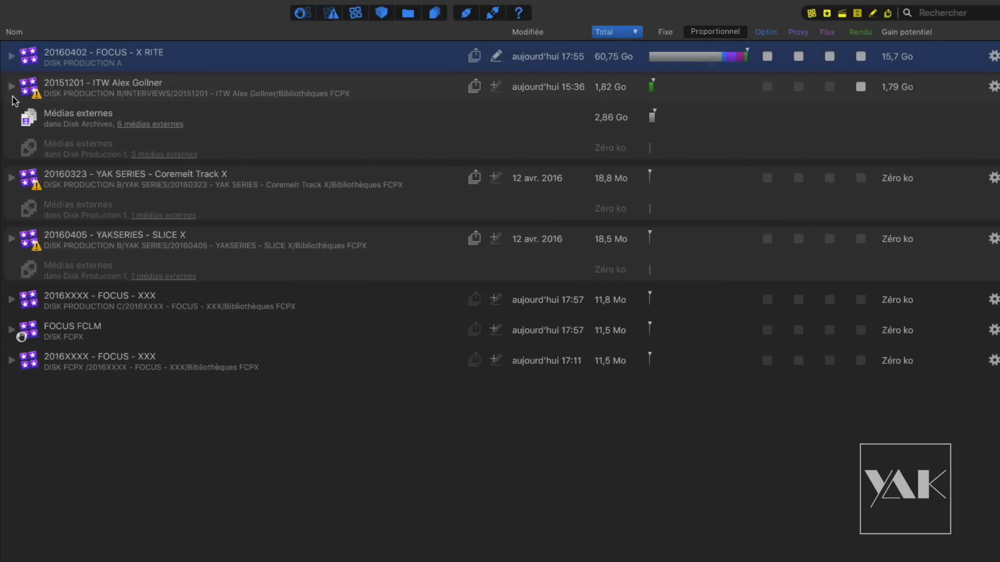
Filter the list to hide libraries flagged with missing media and offline external media
{"action": "mouse_move", "coordinate": [39, 99]}
{"action": "left_click", "coordinate": [331, 15]}
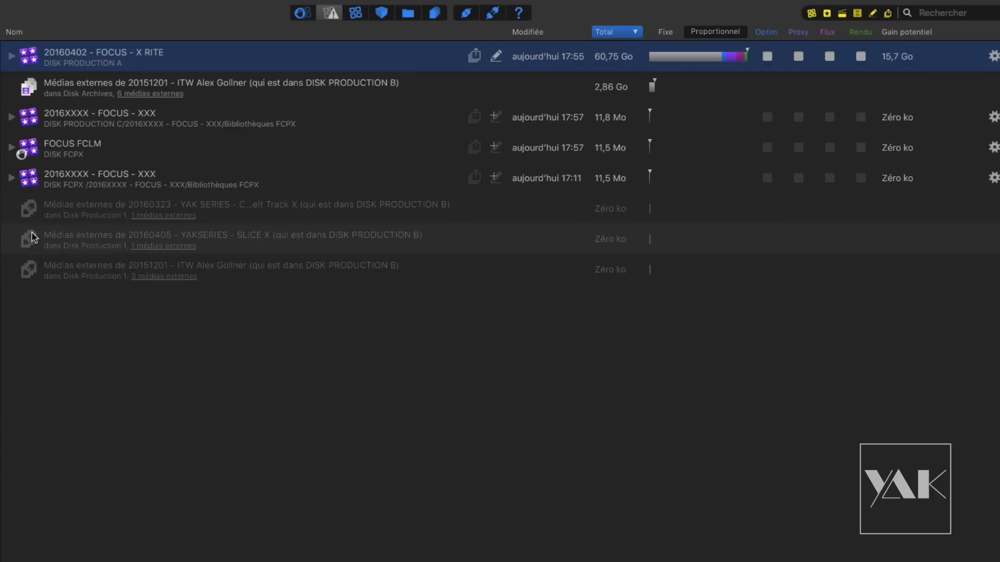
{"action": "left_click", "coordinate": [491, 16]}
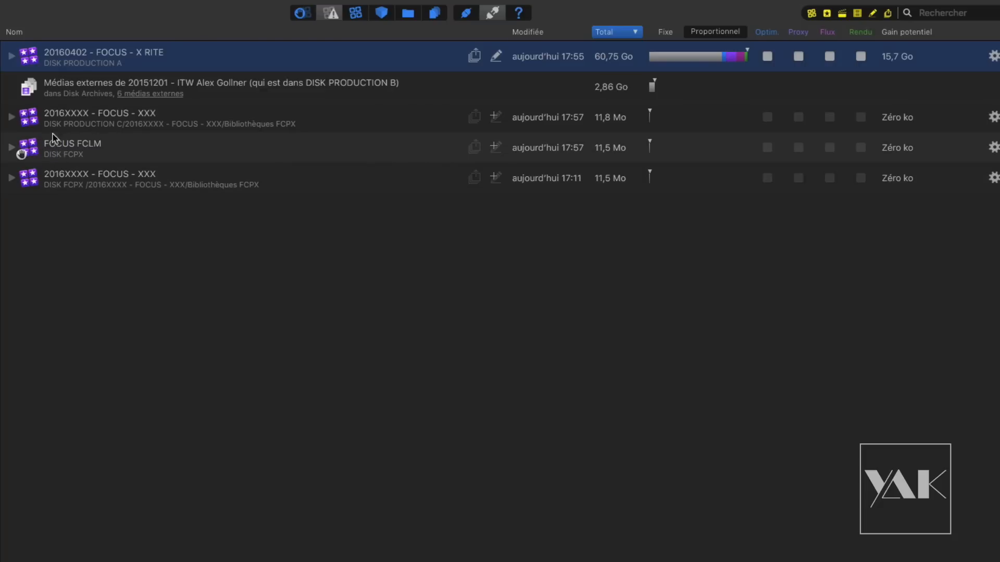
Hide the libraries open in Final Cut Pro, and switch the display of the other libraries off and back on
{"action": "left_click", "coordinate": [302, 16]}
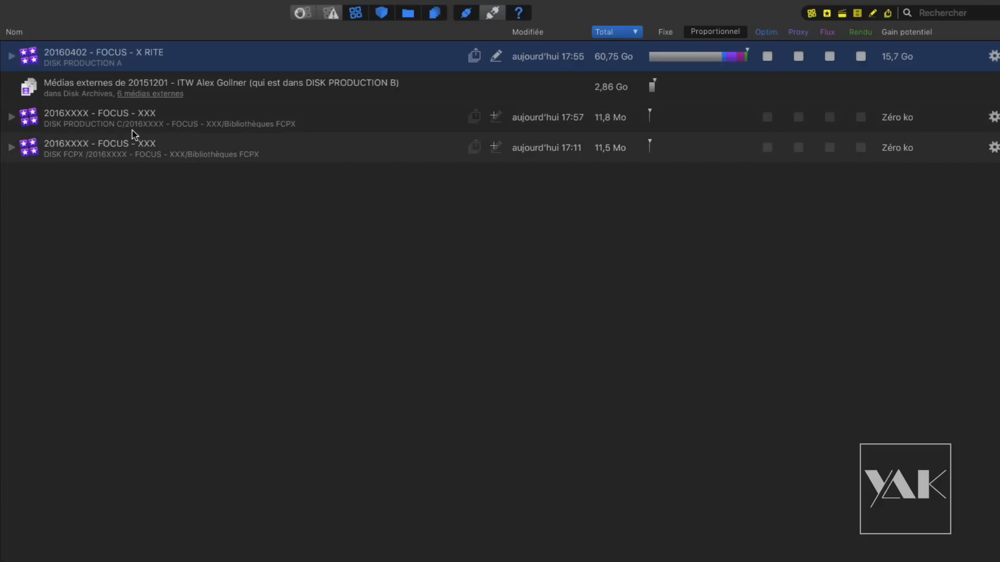
{"action": "left_click", "coordinate": [355, 14]}
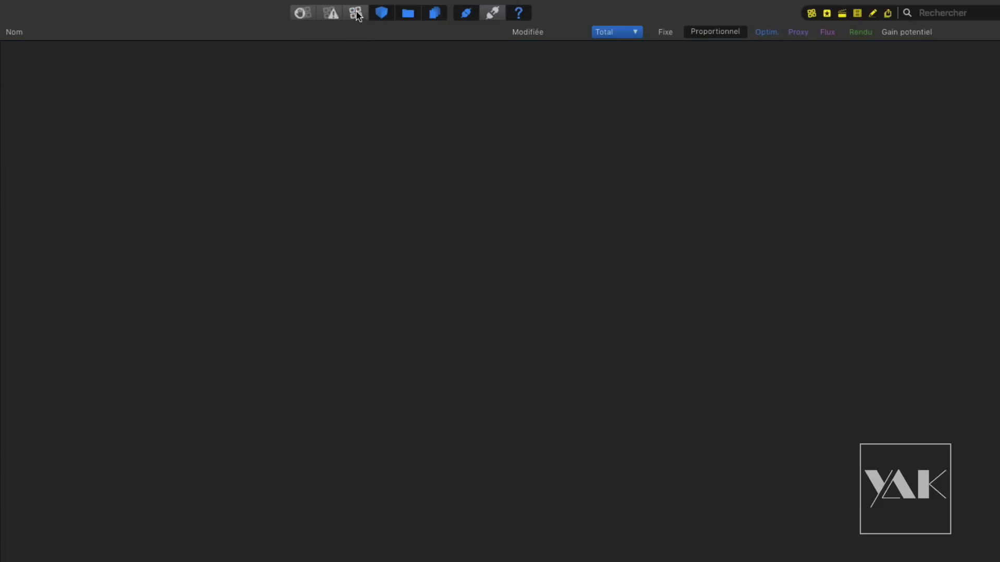
{"action": "left_click", "coordinate": [355, 14]}
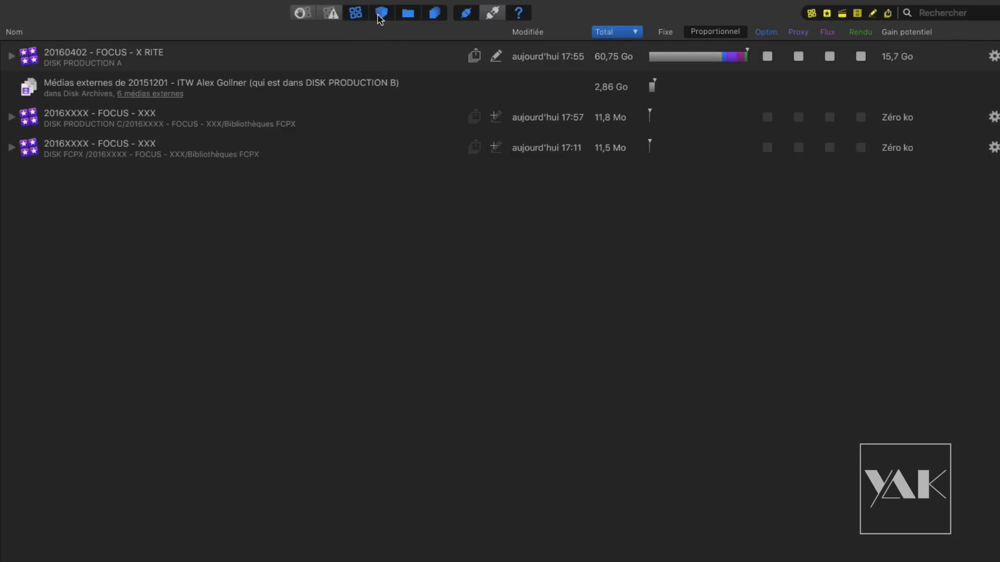
Switch the remaining display filters in turn, then restore the display of missing-media libraries, open libraries and offline external media
{"action": "left_click", "coordinate": [408, 14]}
{"action": "left_click", "coordinate": [467, 14]}
{"action": "left_click", "coordinate": [466, 13]}
{"action": "left_click", "coordinate": [330, 13]}
{"action": "left_click", "coordinate": [494, 14]}
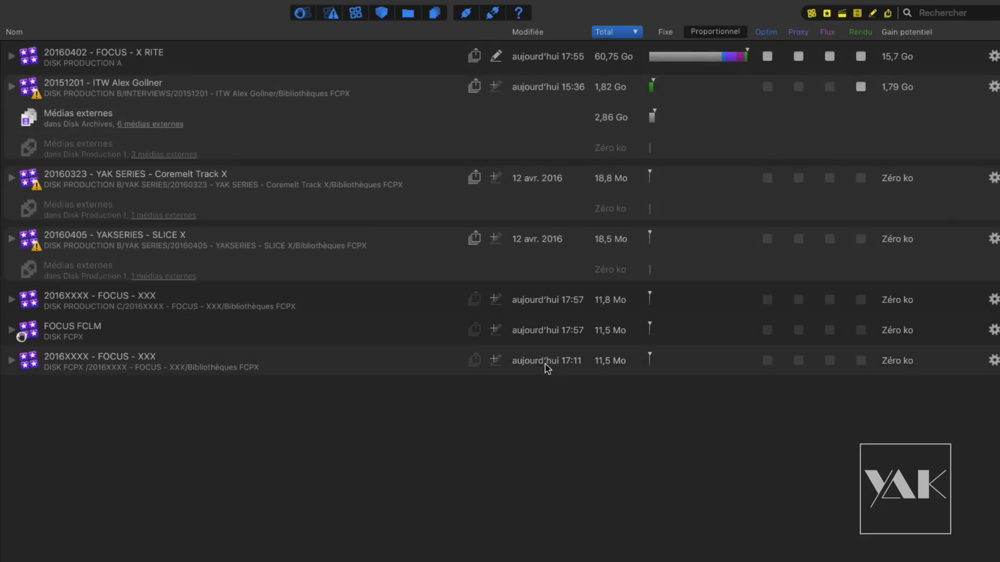
Sort the libraries by modification date in both directions, then return to sorting by descending total size
{"action": "left_click", "coordinate": [531, 34]}
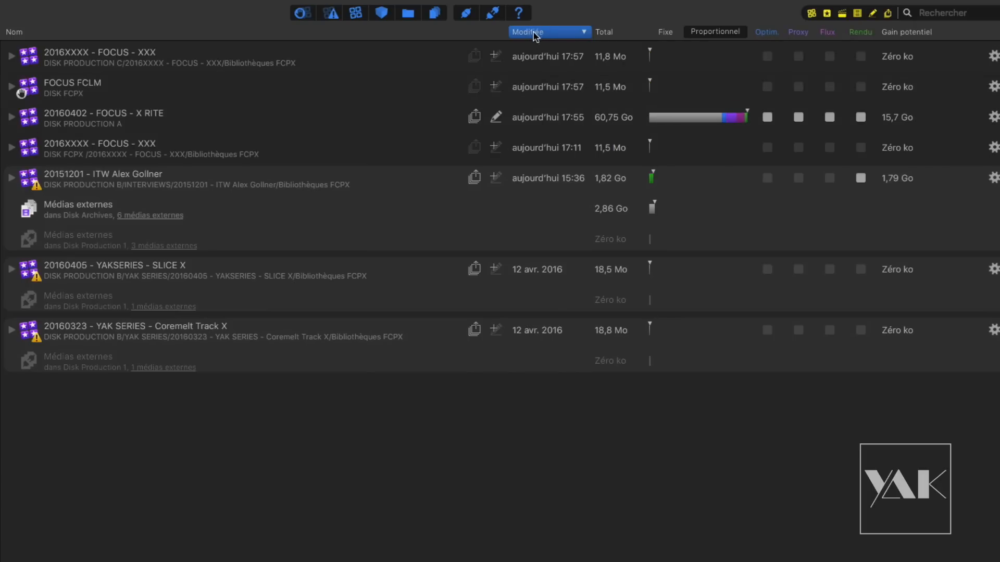
{"action": "left_click", "coordinate": [535, 34]}
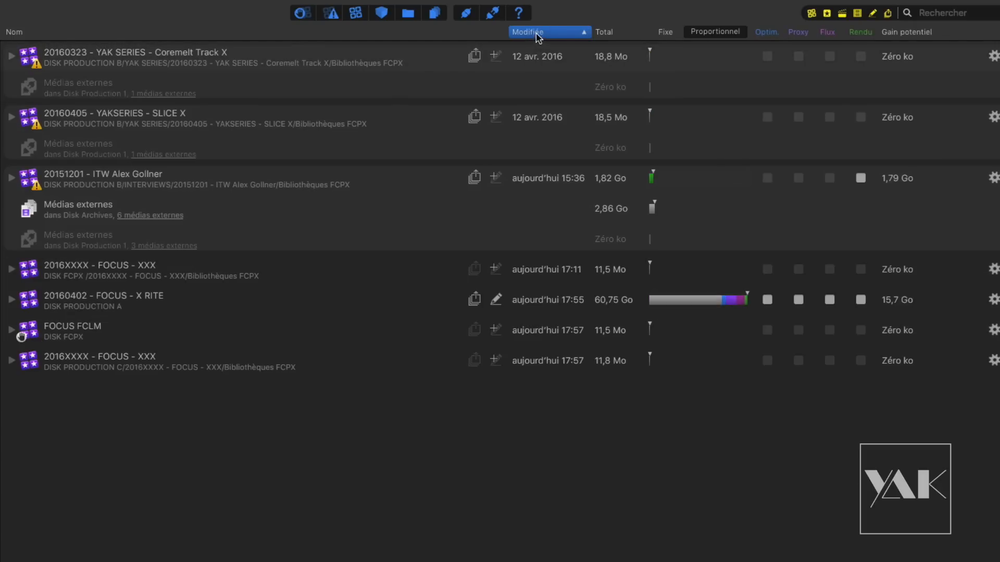
{"action": "left_click", "coordinate": [537, 33]}
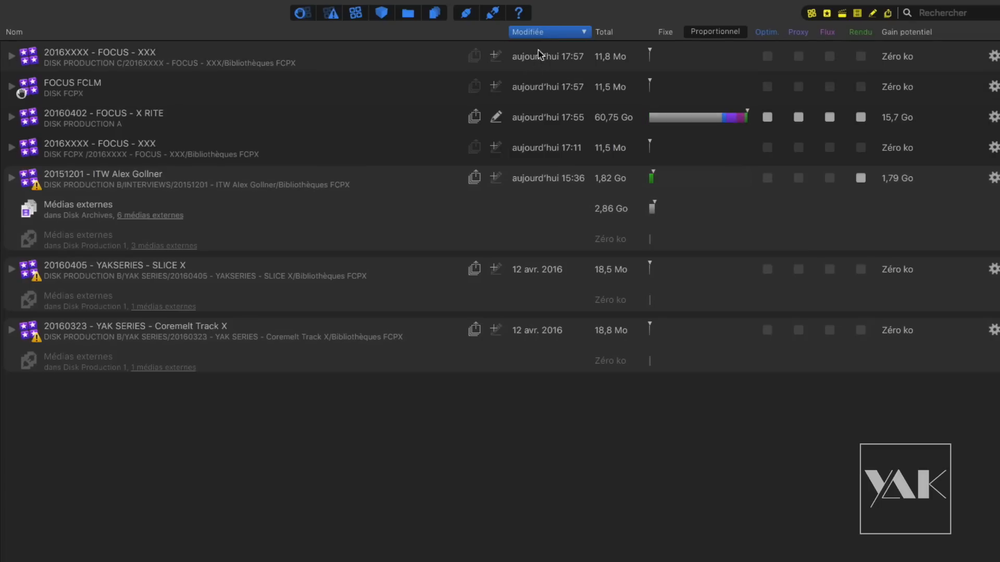
{"action": "left_click", "coordinate": [540, 33]}
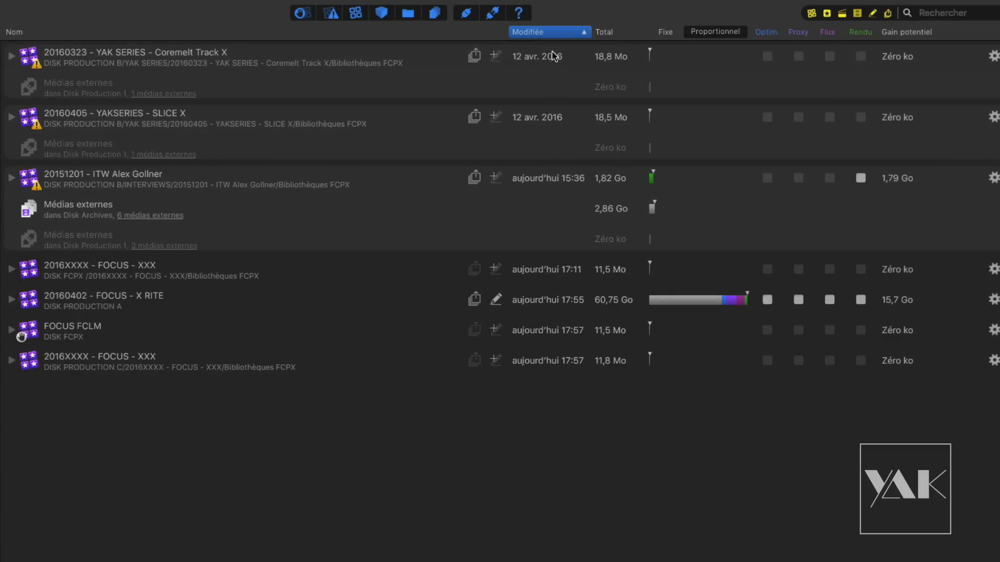
{"action": "left_click", "coordinate": [540, 35]}
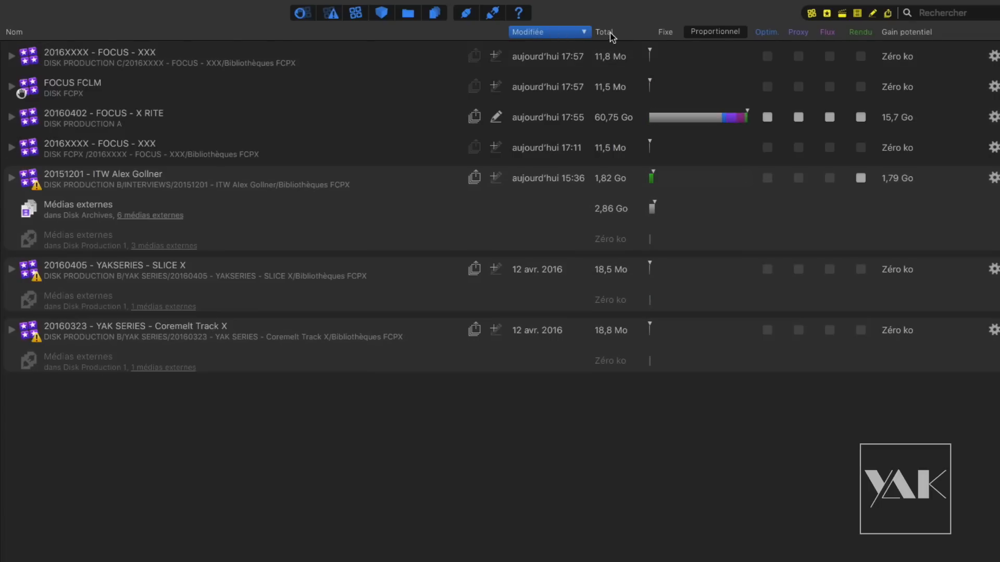
{"action": "left_click", "coordinate": [612, 33]}
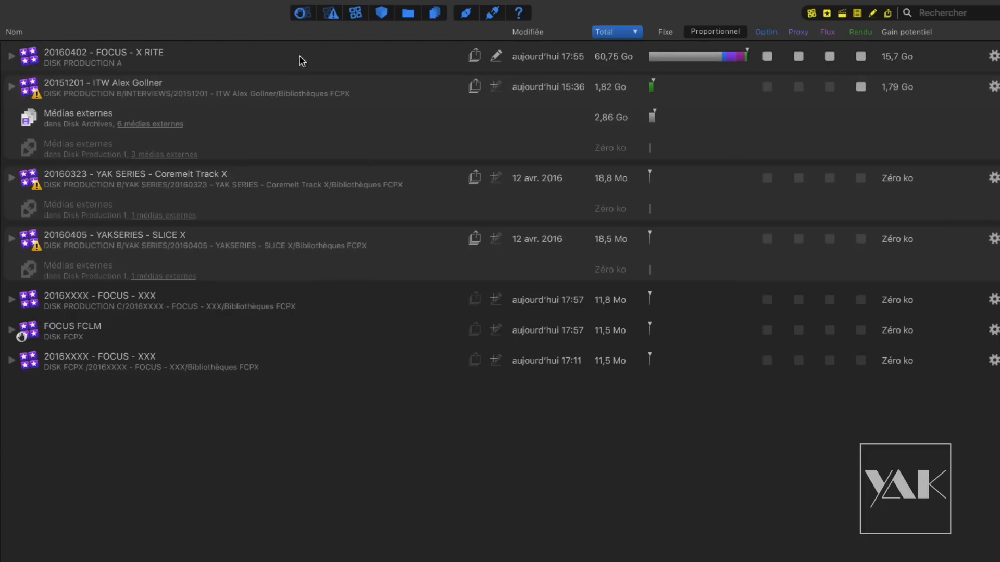
Clean the optimized, proxy, flow and render media of the 20160402 - FOCUS - X RITE library, quitting FCPX first and placing the files in the trash
{"action": "left_click", "coordinate": [327, 67]}
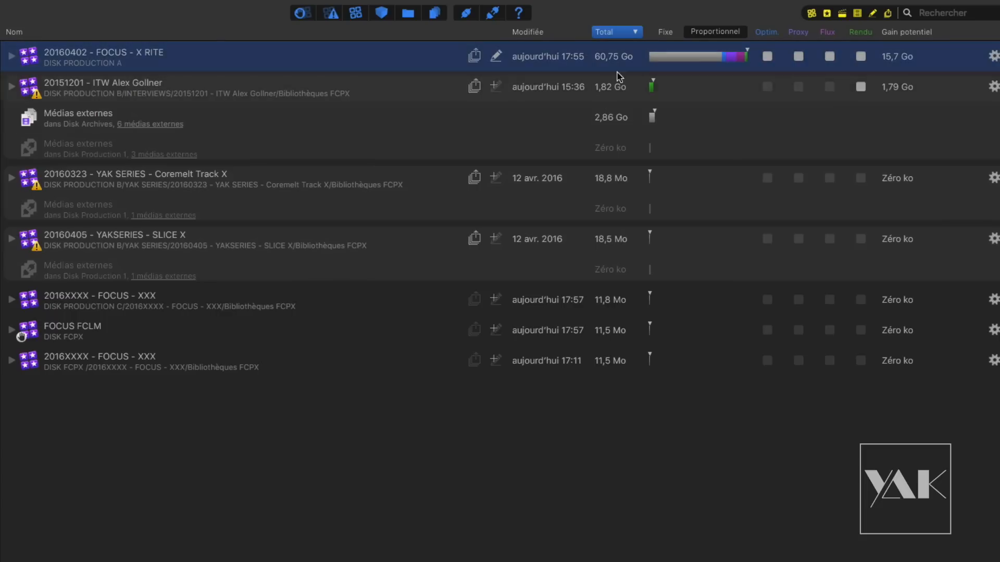
{"action": "left_click", "coordinate": [767, 57]}
{"action": "left_click", "coordinate": [798, 56]}
{"action": "left_click", "coordinate": [830, 56]}
{"action": "left_click", "coordinate": [860, 56]}
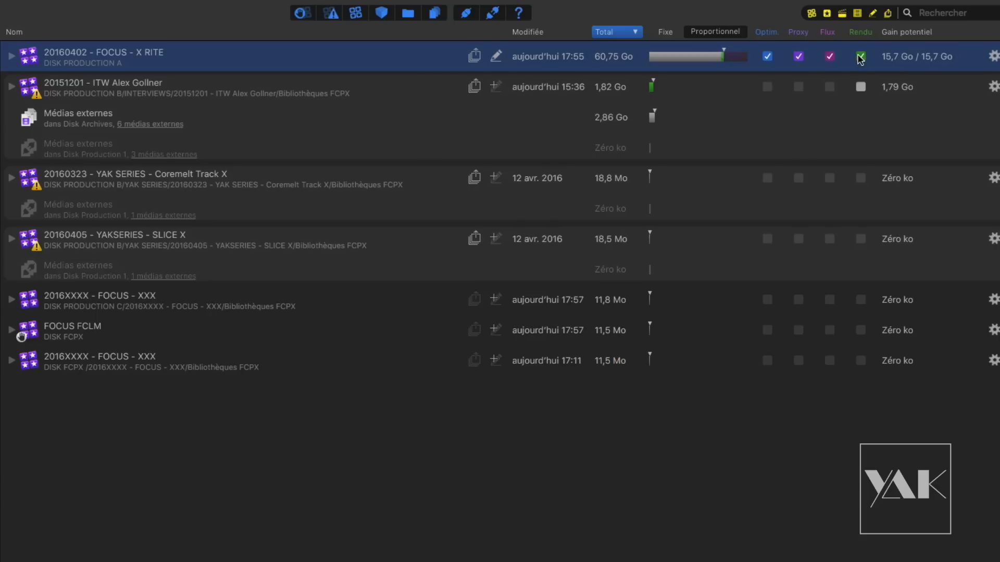
{"action": "left_click", "coordinate": [993, 57]}
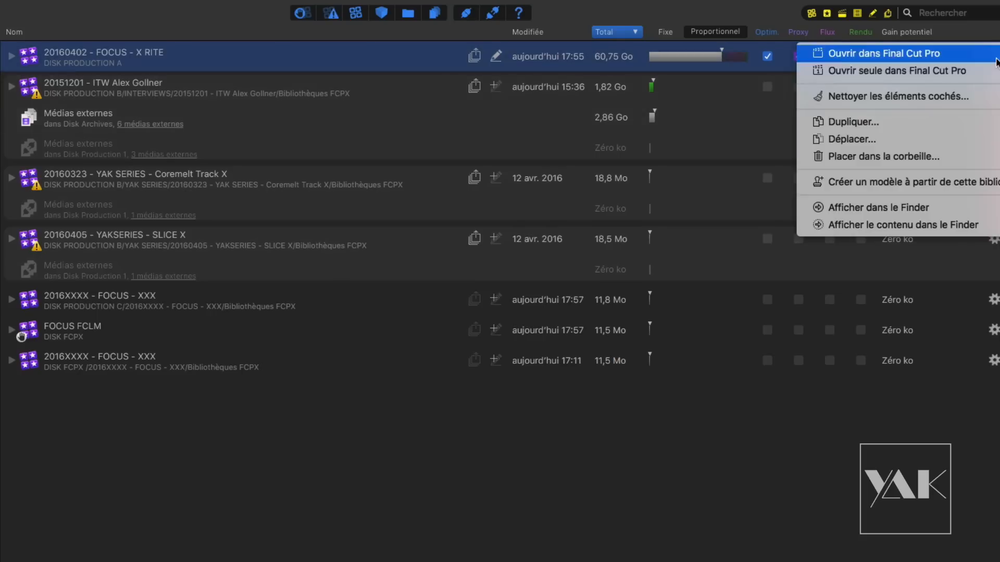
{"action": "left_click", "coordinate": [890, 104]}
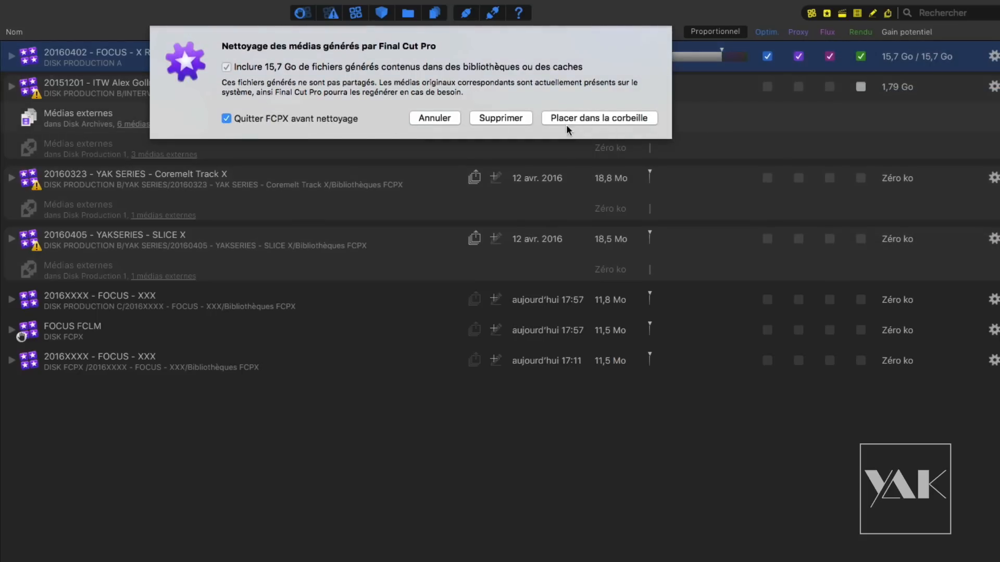
{"action": "left_click", "coordinate": [581, 117]}
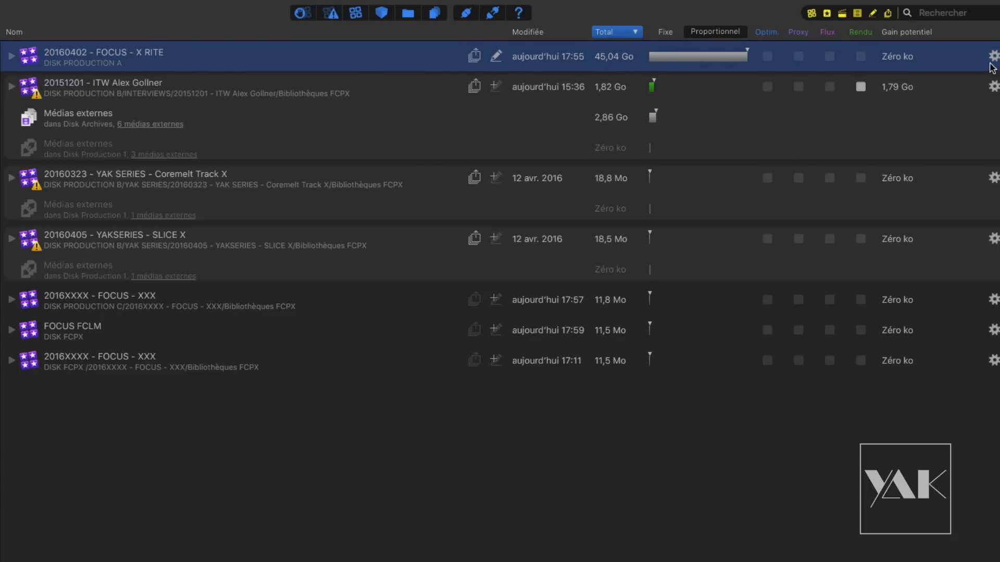
Try moving the 20160402 - FOCUS - X RITE library to DISK FCPX, and cancel the move while it is running
{"action": "right_click", "coordinate": [609, 55]}
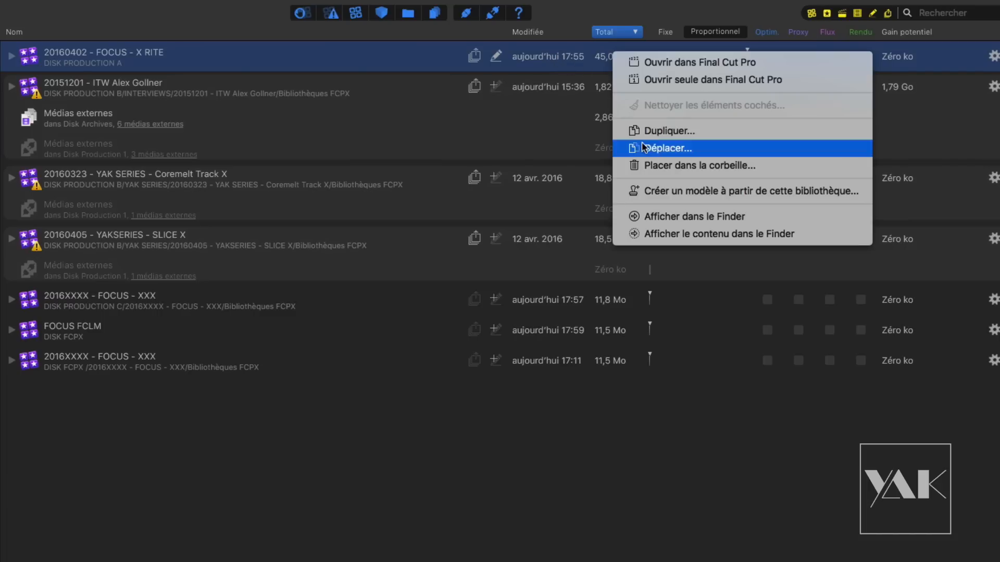
{"action": "left_click", "coordinate": [402, 56]}
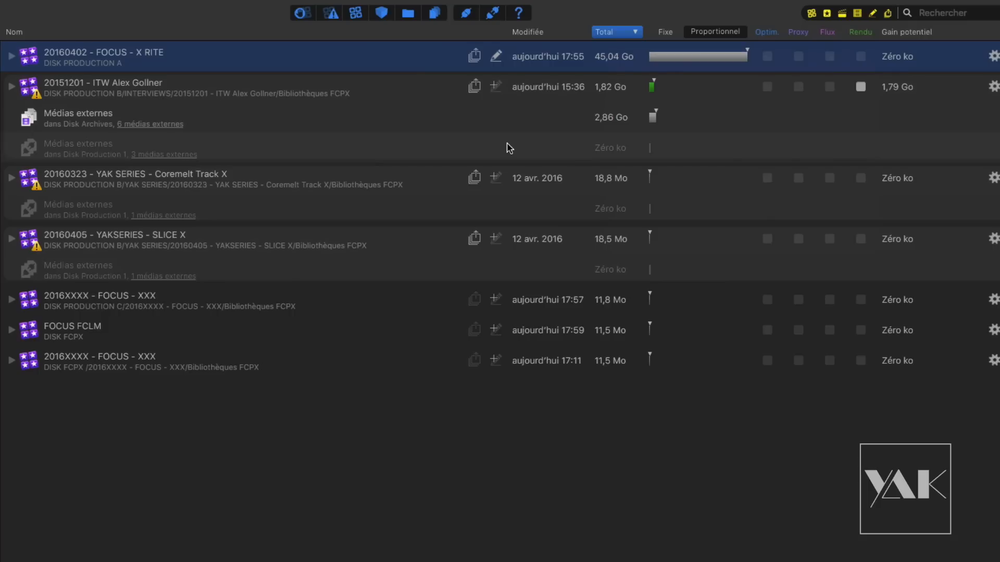
{"action": "right_click", "coordinate": [566, 58]}
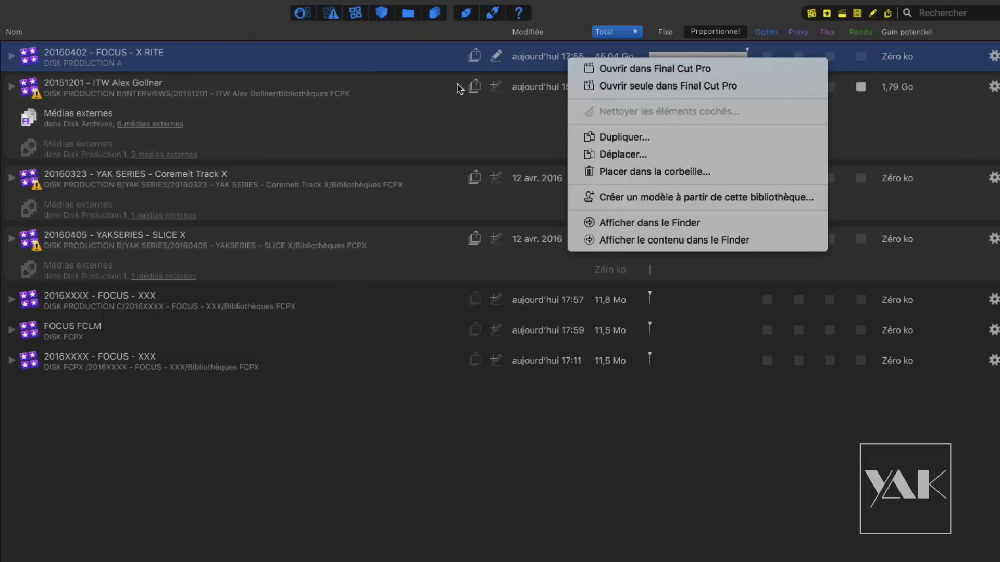
{"action": "left_click", "coordinate": [603, 155]}
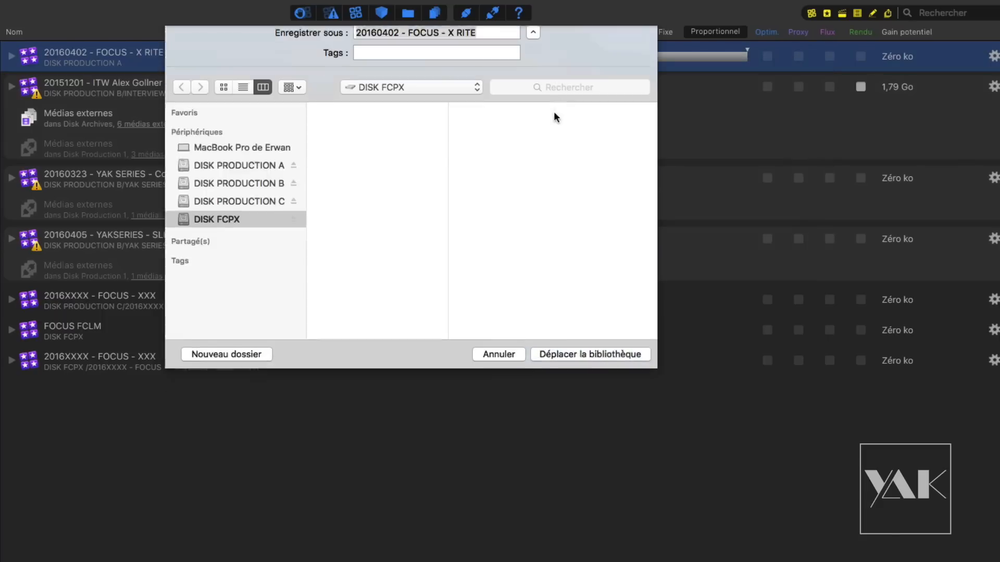
{"action": "left_click", "coordinate": [229, 240]}
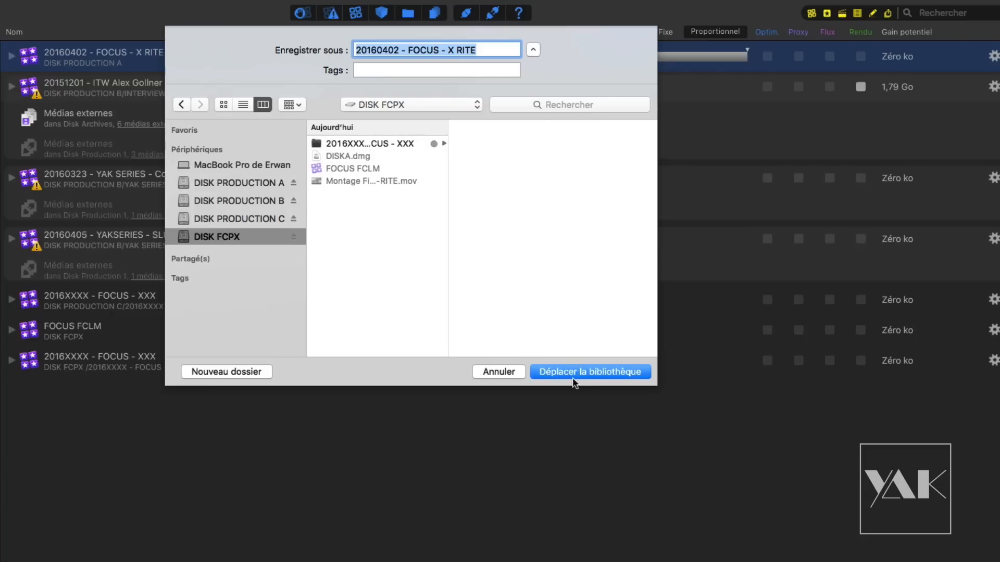
{"action": "left_click", "coordinate": [588, 371]}
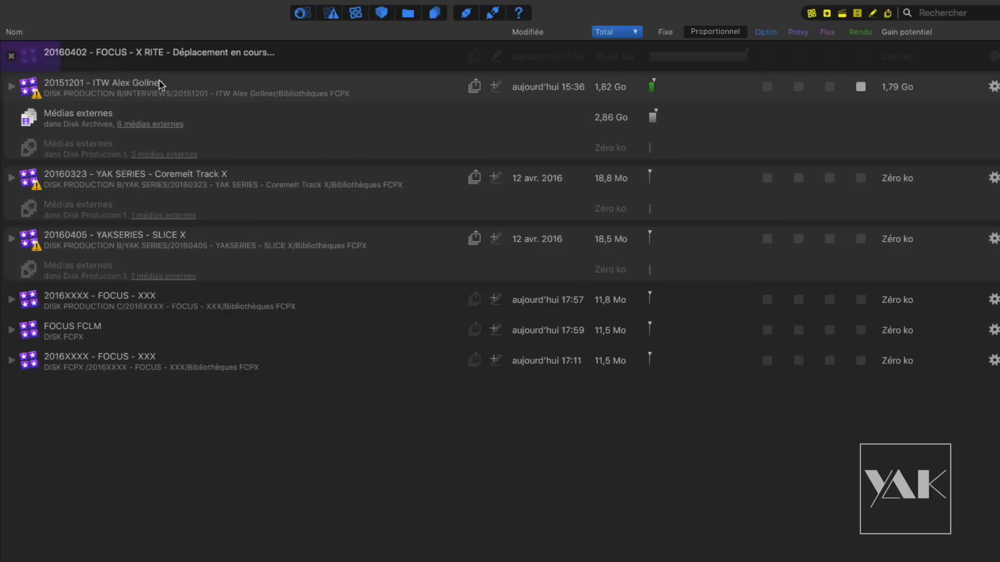
{"action": "left_click", "coordinate": [11, 59]}
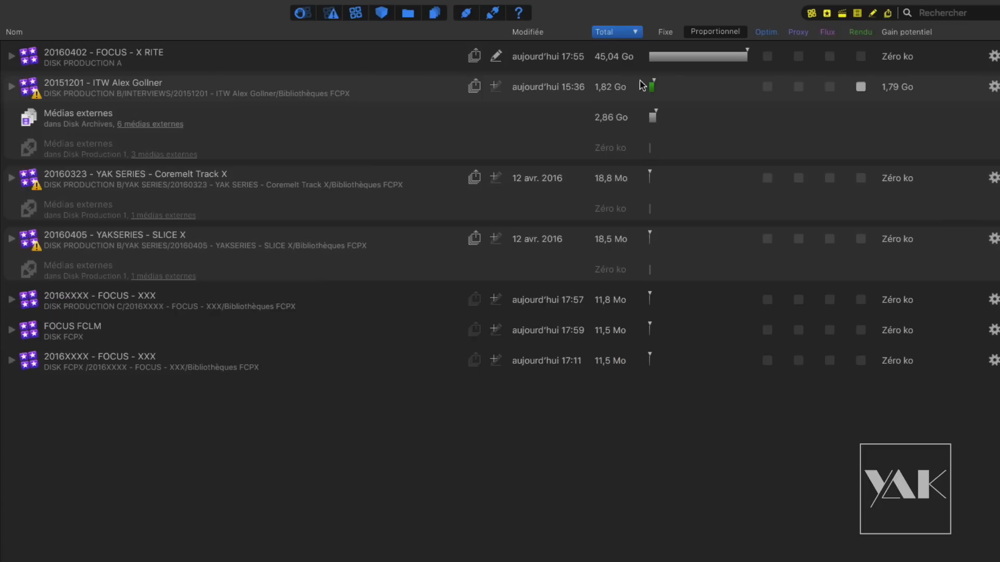
Reveal the 20160402 - FOCUS - X RITE library in the Finder, then close the open Finder windows
{"action": "right_click", "coordinate": [381, 63]}
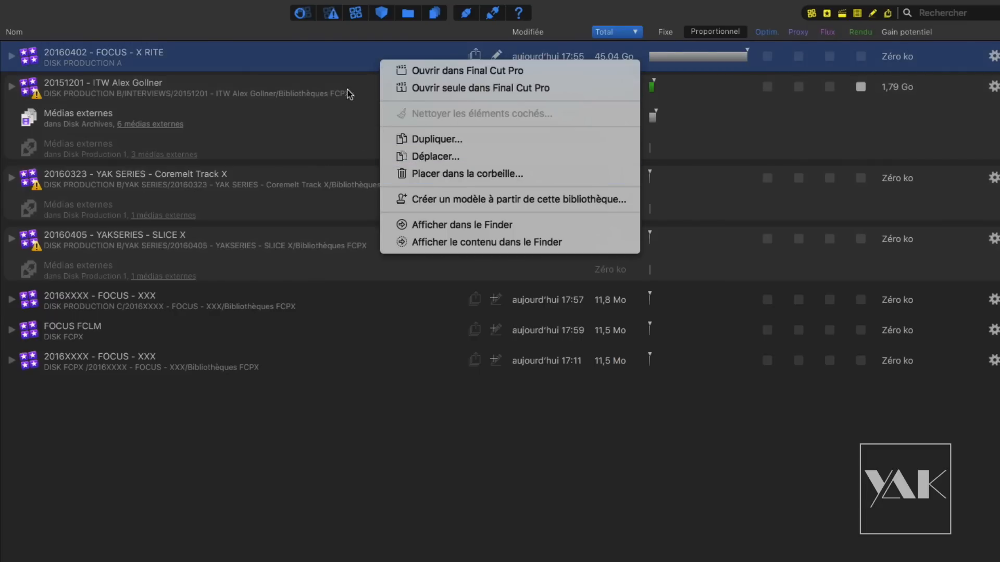
{"action": "left_click", "coordinate": [356, 60]}
{"action": "right_click", "coordinate": [190, 60]}
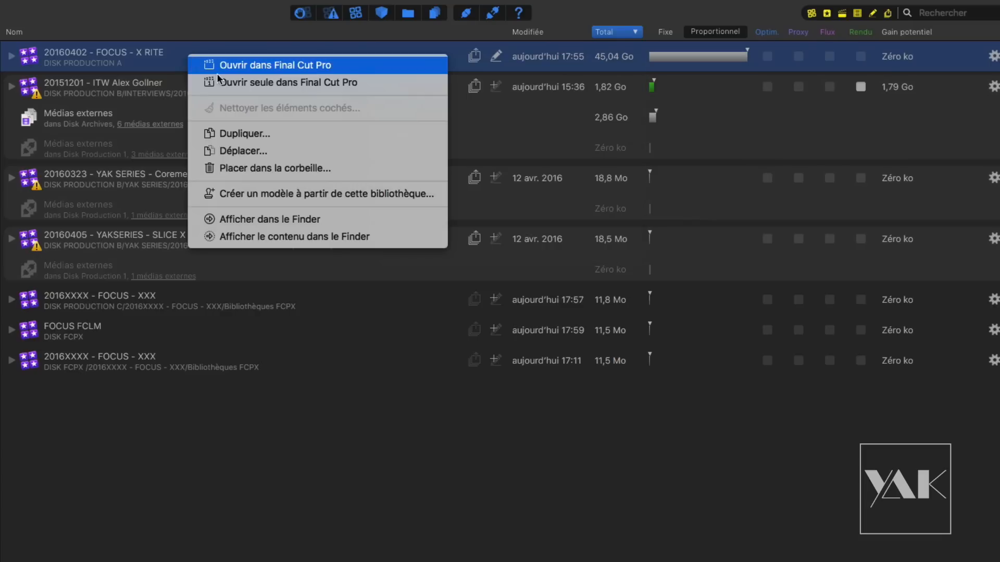
{"action": "left_click", "coordinate": [253, 221]}
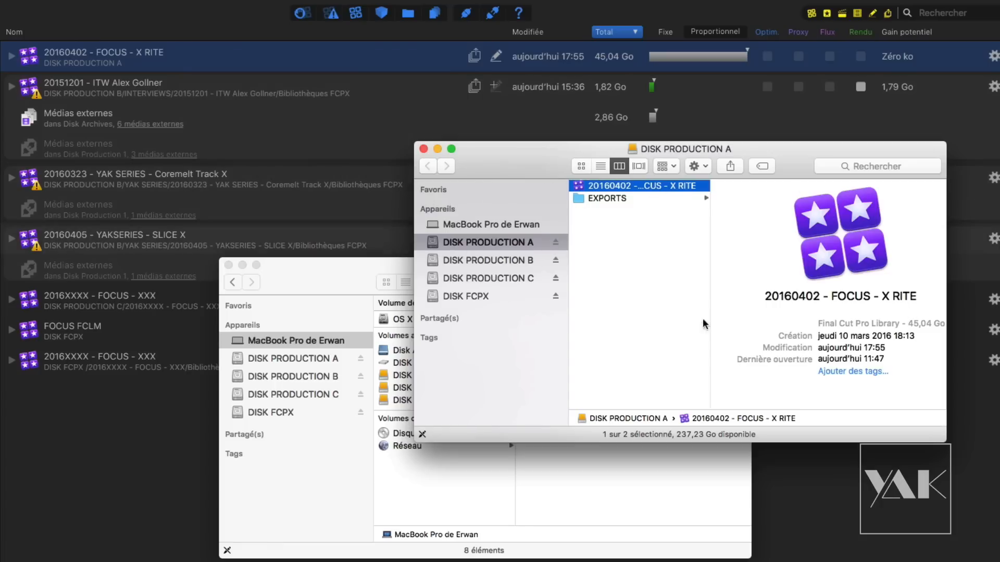
{"action": "left_click", "coordinate": [423, 148]}
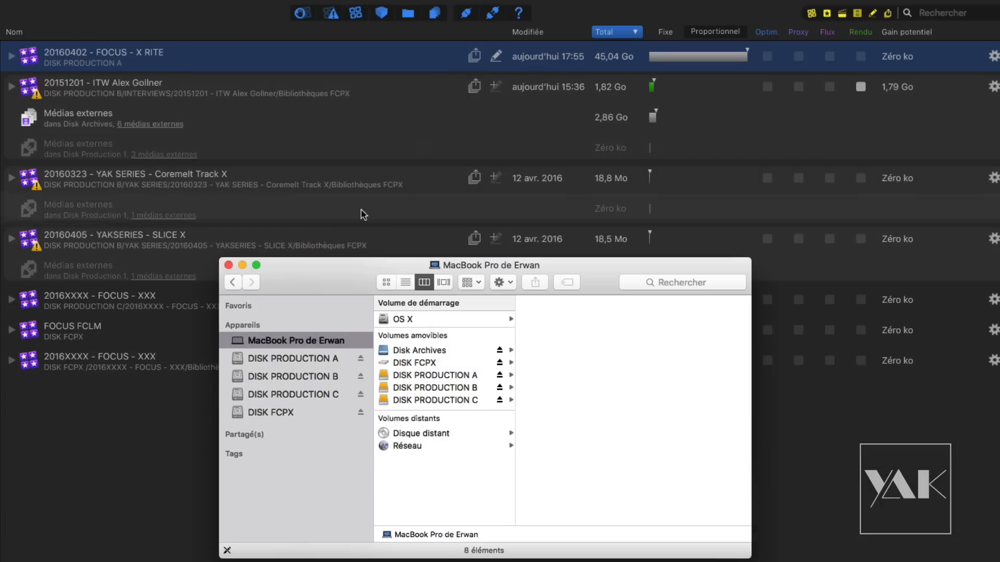
{"action": "left_click", "coordinate": [228, 265]}
Show the internal contents of the 20160402 - FOCUS - X RITE library in the Finder, then close that window
{"action": "right_click", "coordinate": [320, 57]}
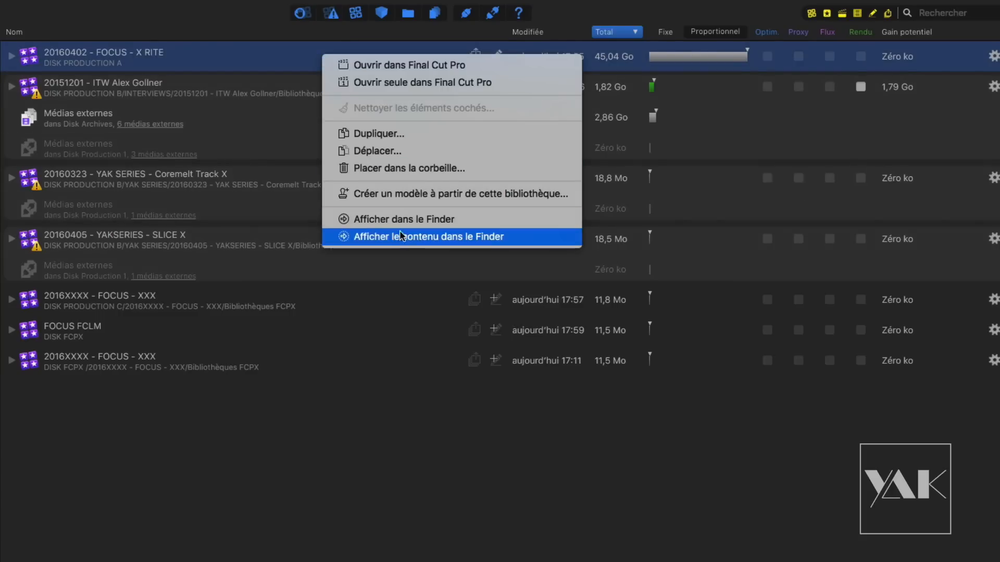
{"action": "left_click", "coordinate": [526, 252]}
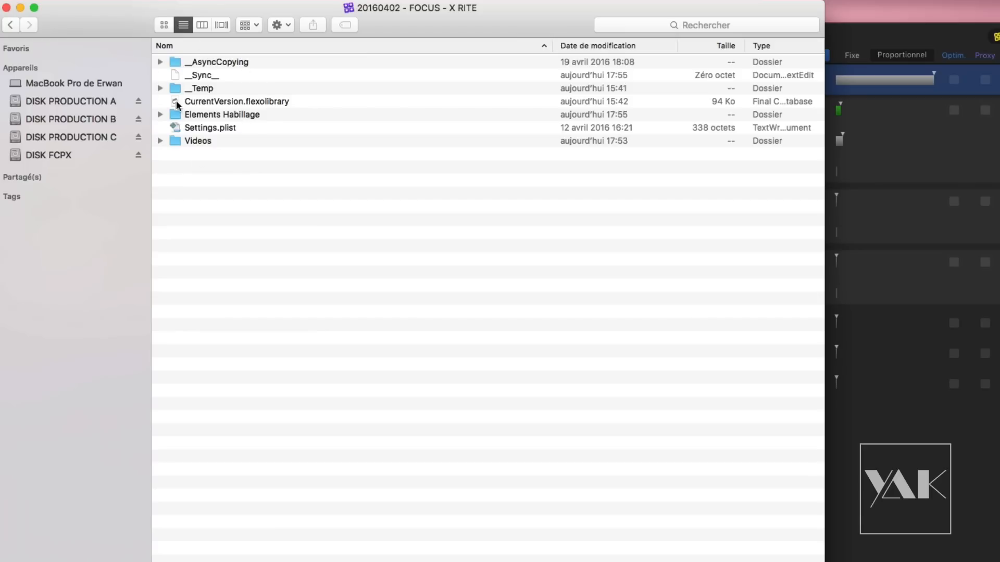
{"action": "left_click", "coordinate": [6, 8]}
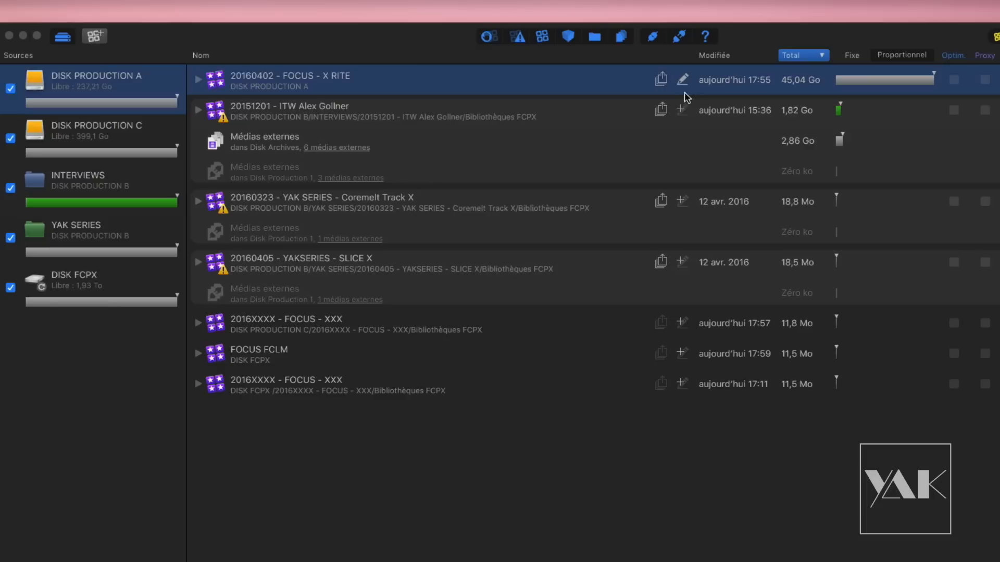
Expand 20160402 - FOCUS - X RITE and make its comment read "Projet terminé et archivé", "Validé par le boss", "Deplacé vers le disk d'archivage"
{"action": "mouse_move", "coordinate": [683, 84]}
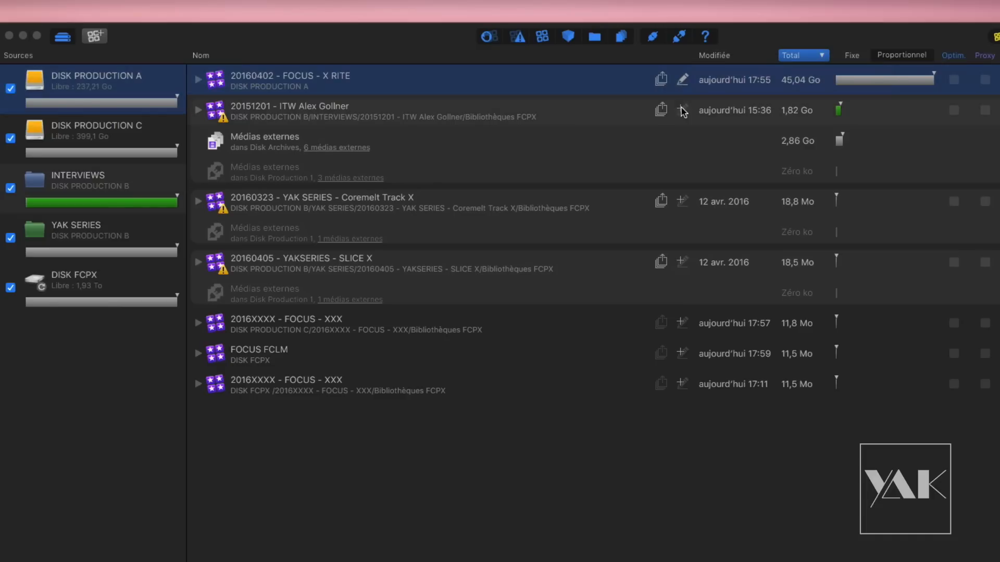
{"action": "left_click", "coordinate": [198, 81]}
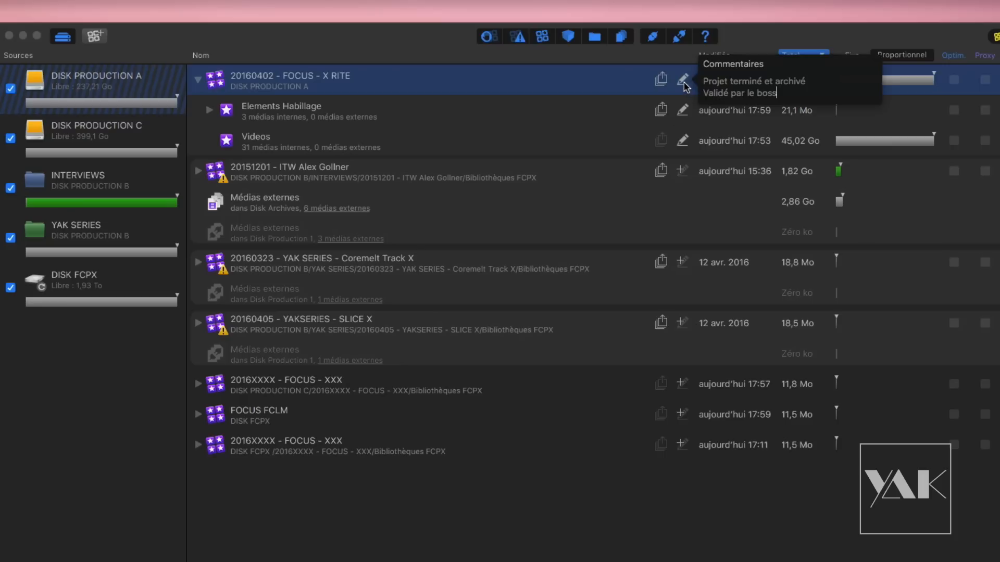
{"action": "key", "text": "Return"}
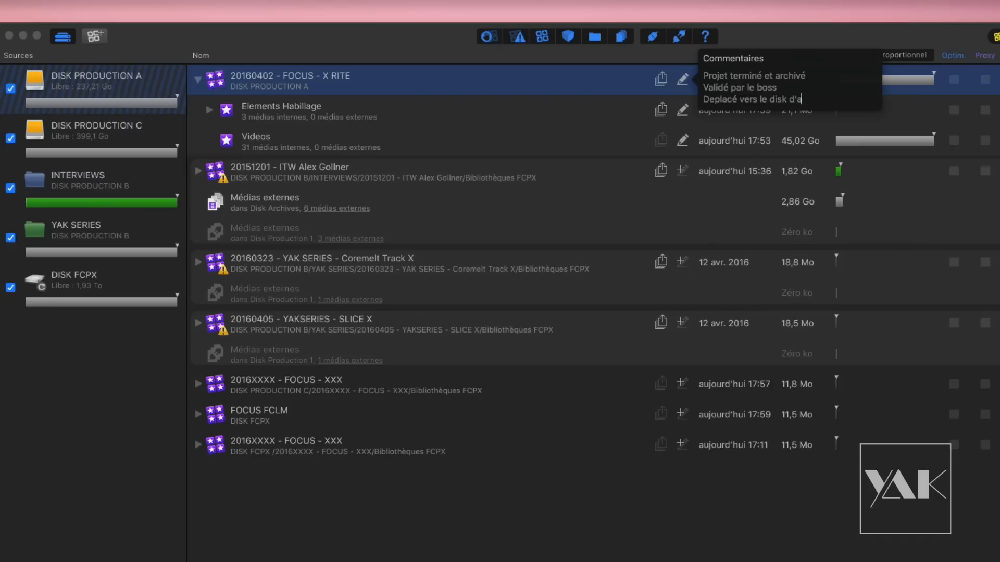
{"action": "key", "text": "Return"}
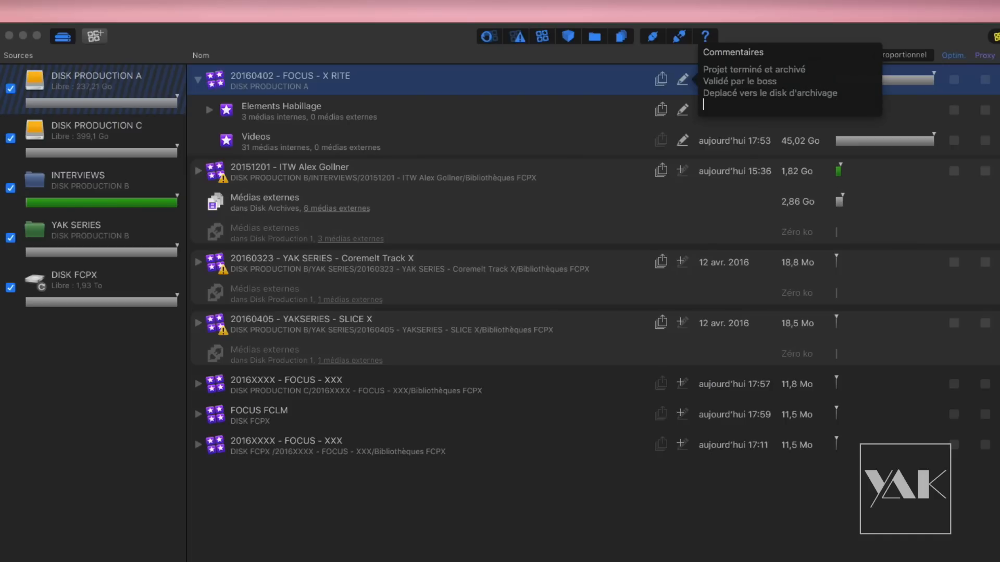
{"action": "left_click", "coordinate": [621, 92]}
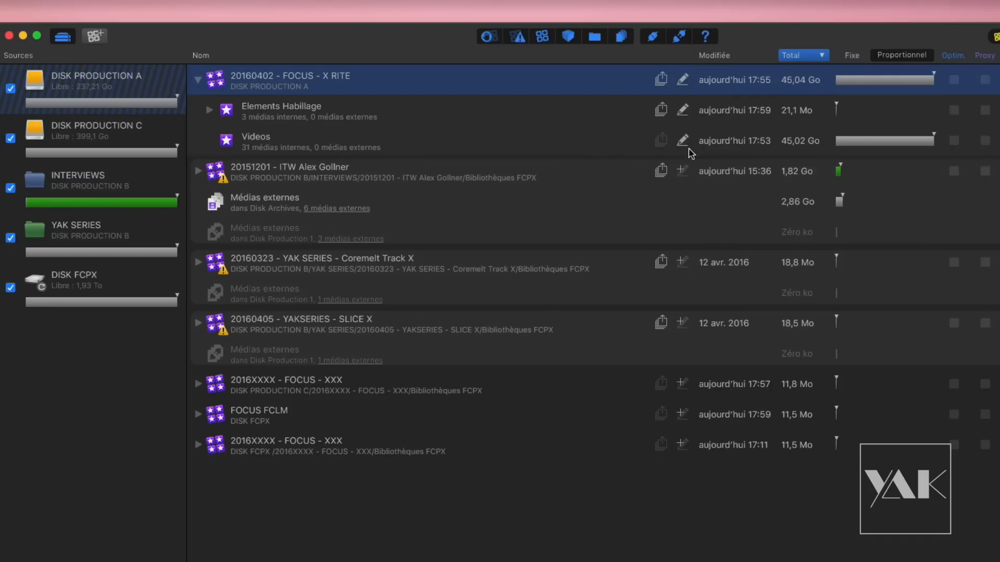
Expand the Elements Habillage event and check its comments and the FCPX note of the Montage en cours project
{"action": "left_click", "coordinate": [209, 110]}
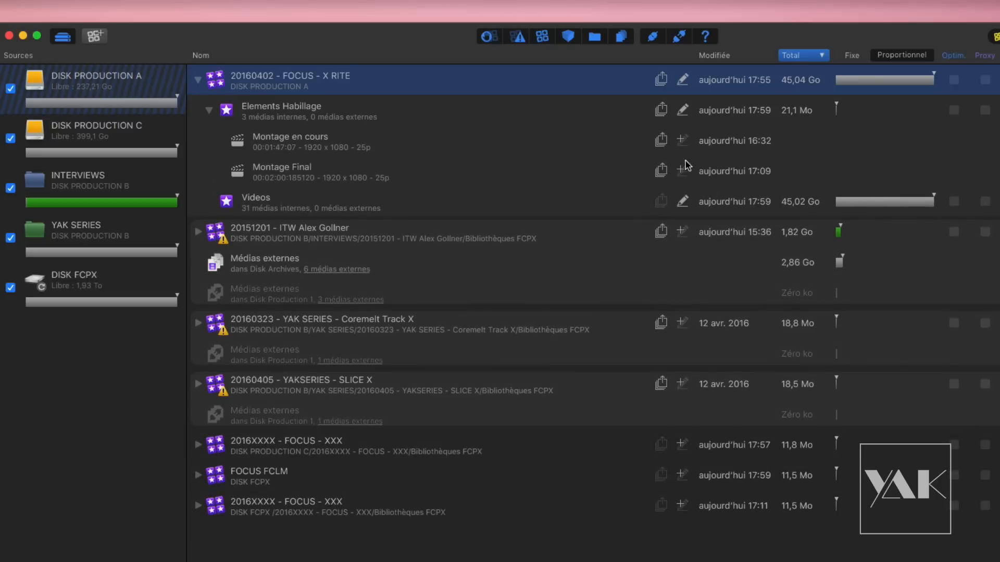
{"action": "mouse_move", "coordinate": [683, 114]}
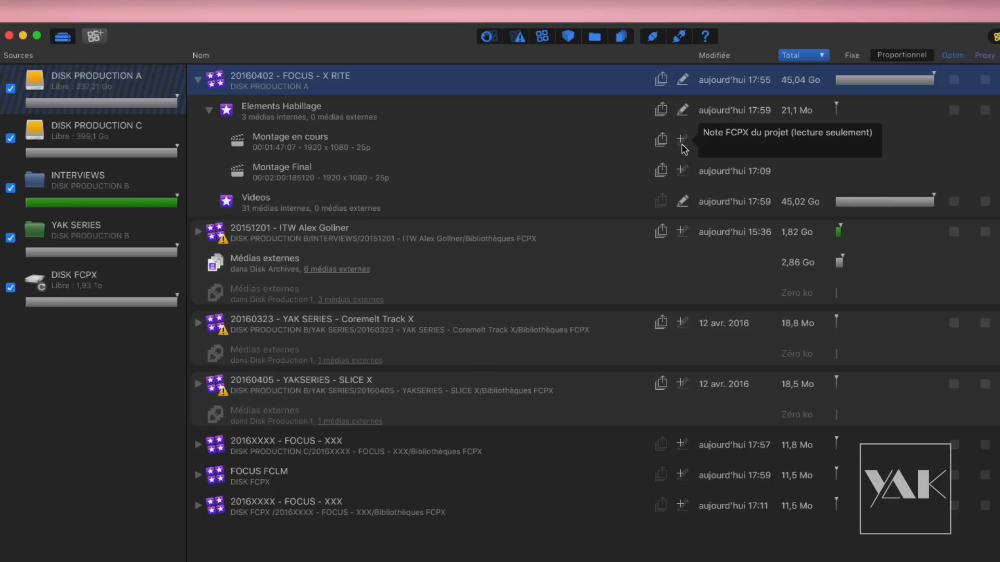
{"action": "mouse_move", "coordinate": [683, 144]}
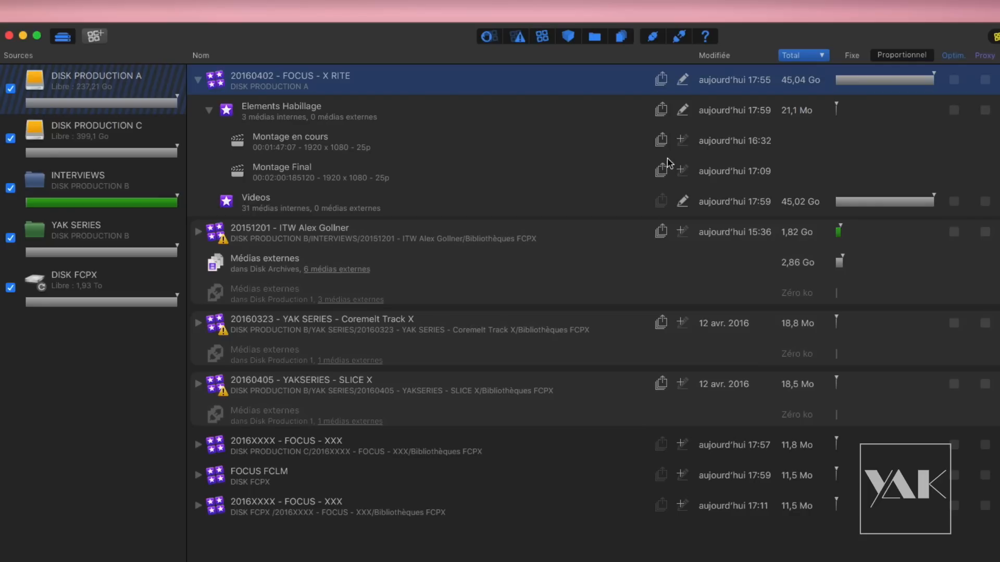
Open the 20160402 - FOCUS - X RITE library in Final Cut Pro and display the information of the Montage Final project
{"action": "right_click", "coordinate": [306, 79]}
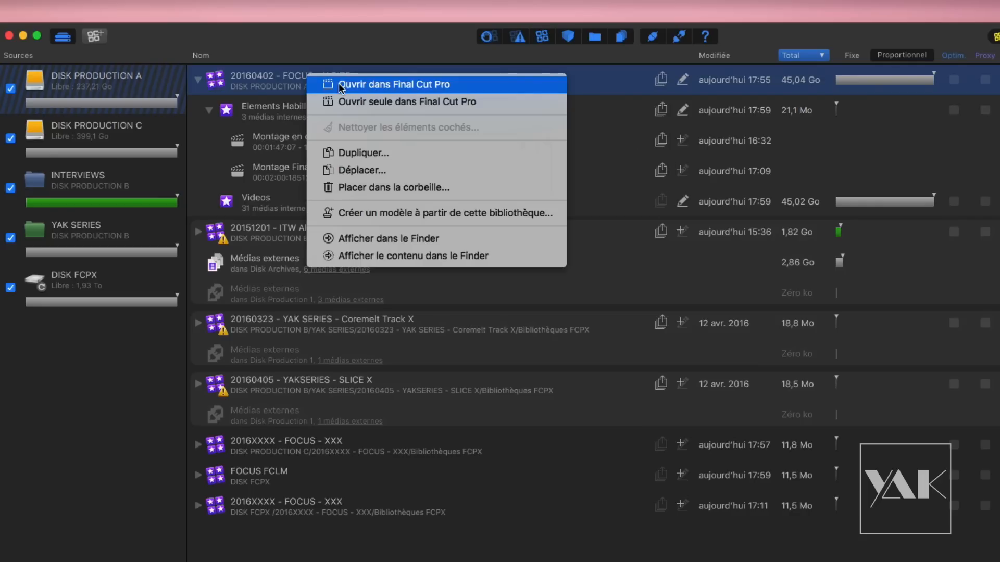
{"action": "left_click", "coordinate": [343, 86]}
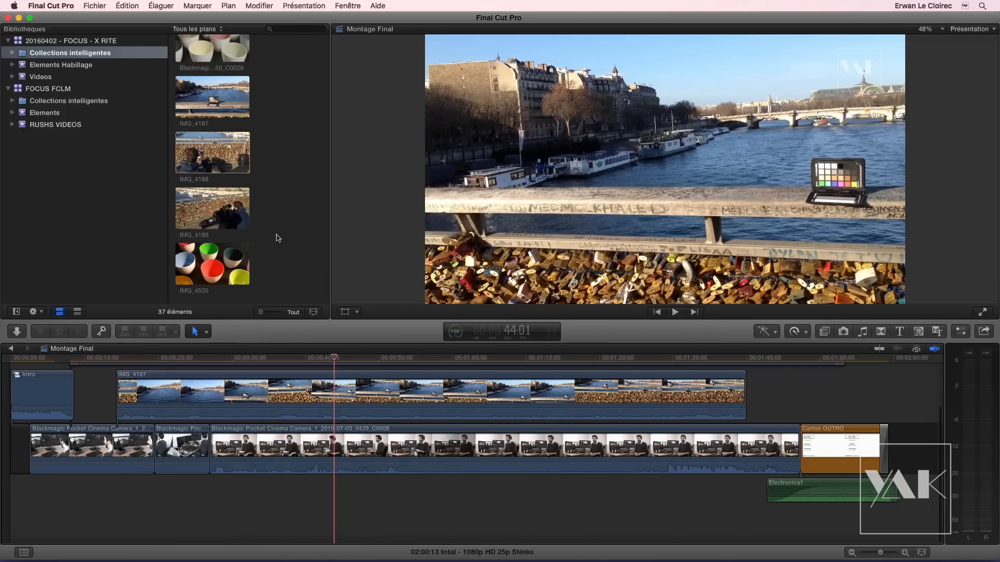
{"action": "scroll", "coordinate": [278, 238], "scroll_direction": "up", "scroll_amount": 10}
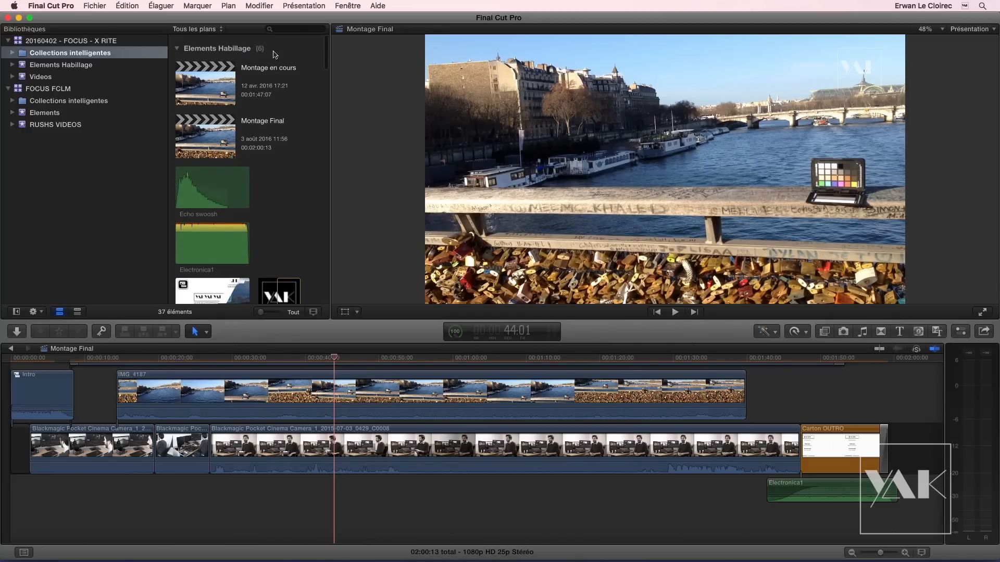
{"action": "left_click", "coordinate": [206, 137]}
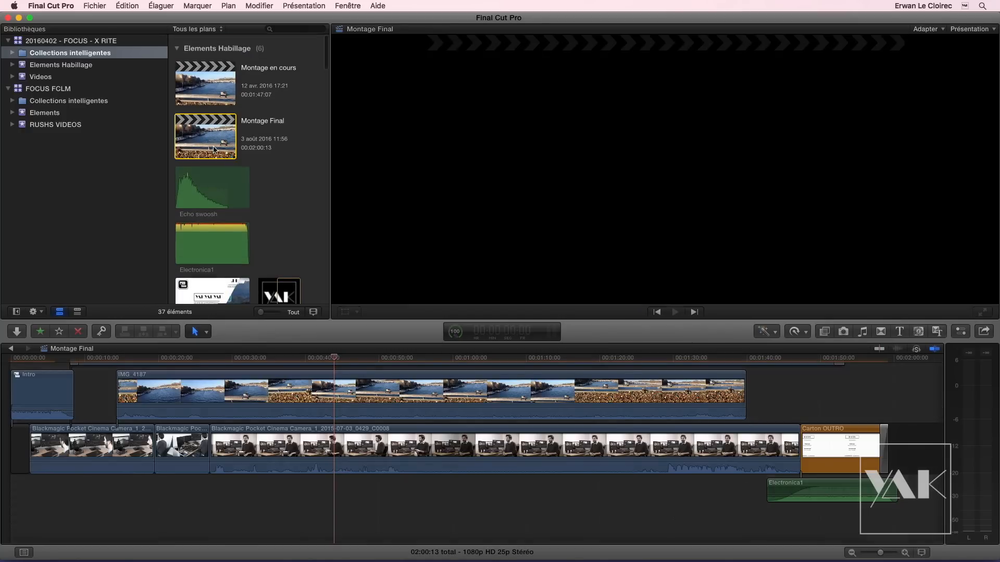
{"action": "left_click", "coordinate": [960, 332]}
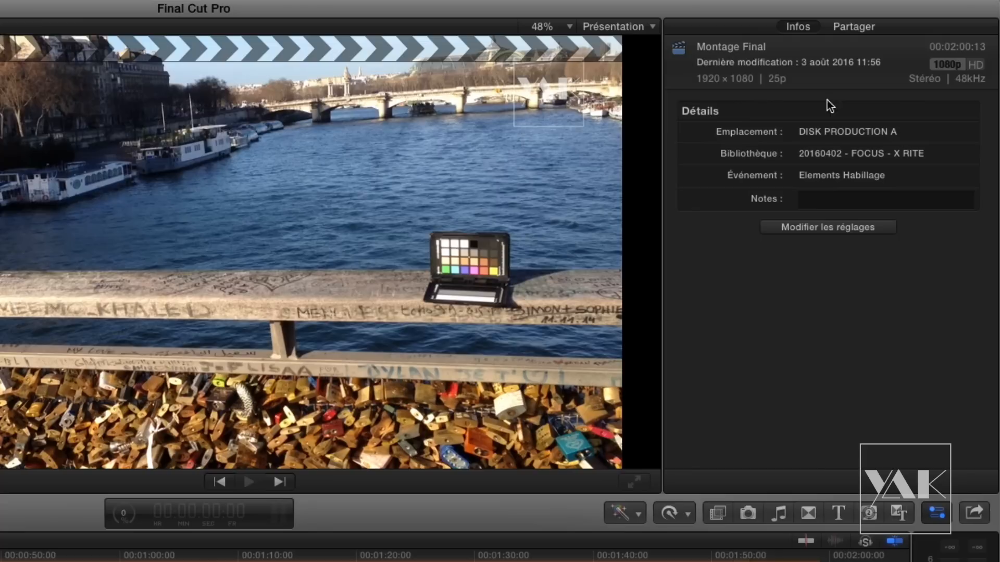
Set the Montage Final project's note to "Montage validé et exporté" and close the 20160402 - FOCUS - X RITE library
{"action": "left_click", "coordinate": [825, 200]}
{"action": "type", "text": "Montage validé et exporté"}
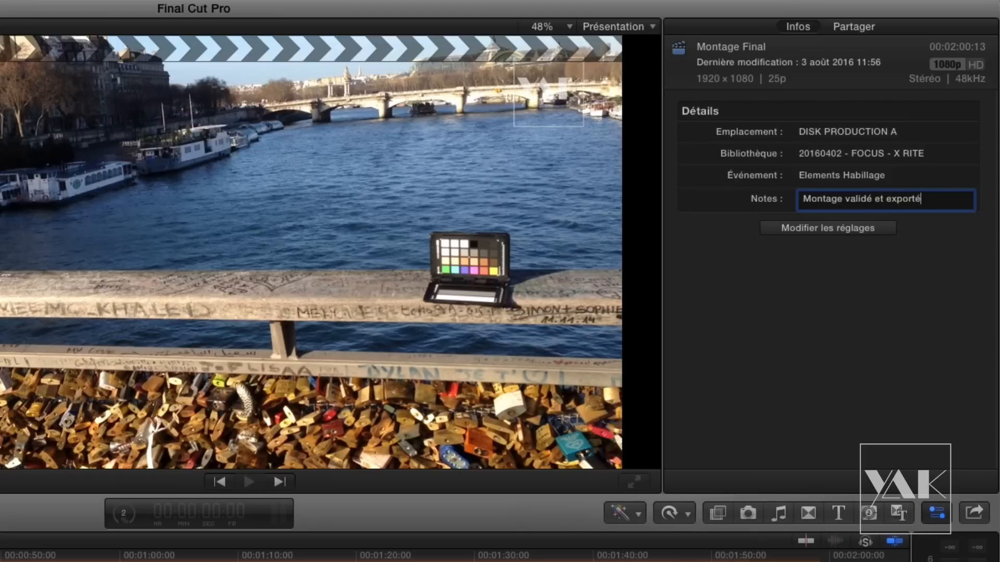
{"action": "key", "text": "Return"}
{"action": "left_click", "coordinate": [740, 359]}
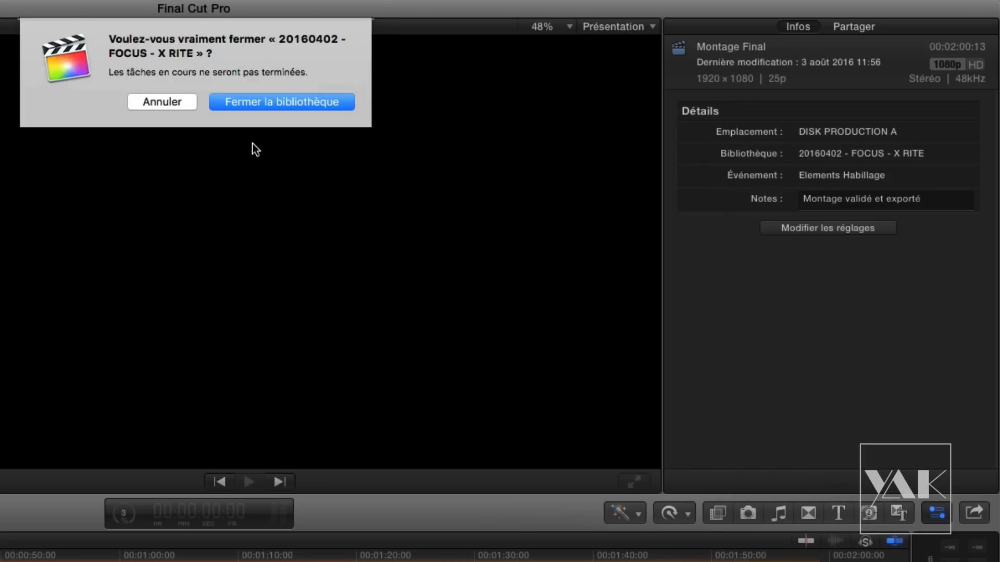
{"action": "left_click", "coordinate": [268, 102]}
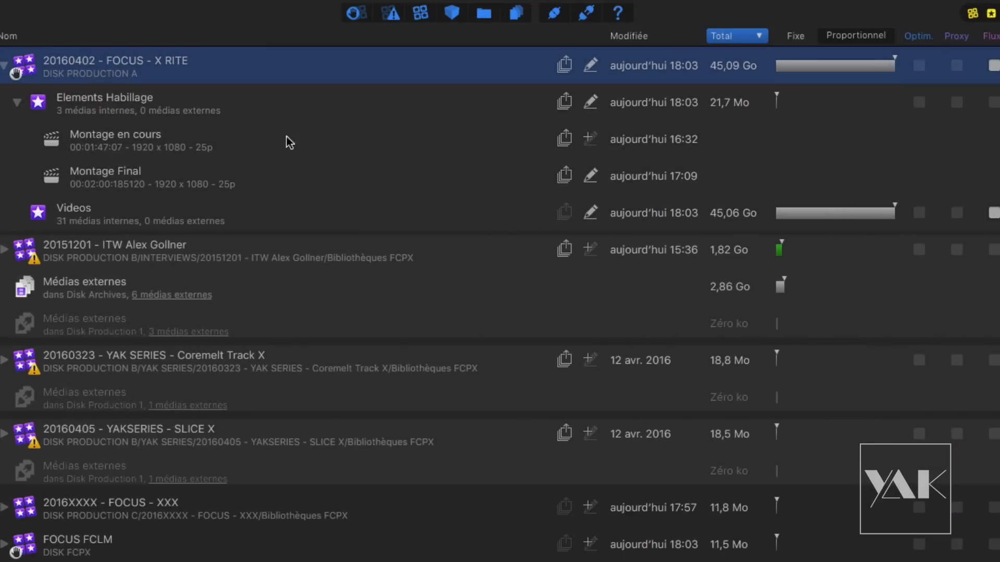
In Final Cut Library Manager, check the FCPX note of Montage Final and the comments of its library
{"action": "left_click", "coordinate": [100, 179]}
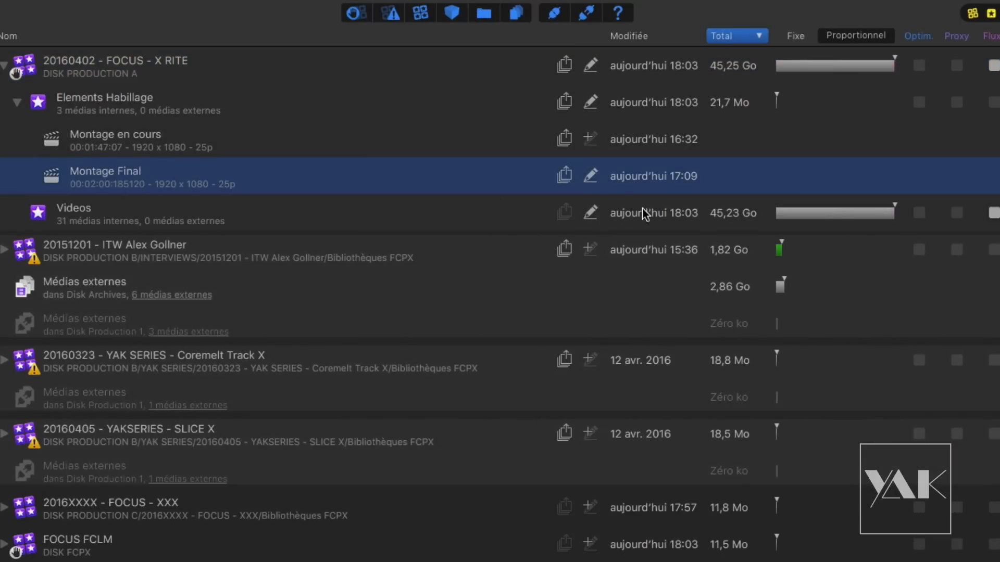
{"action": "left_click", "coordinate": [591, 178]}
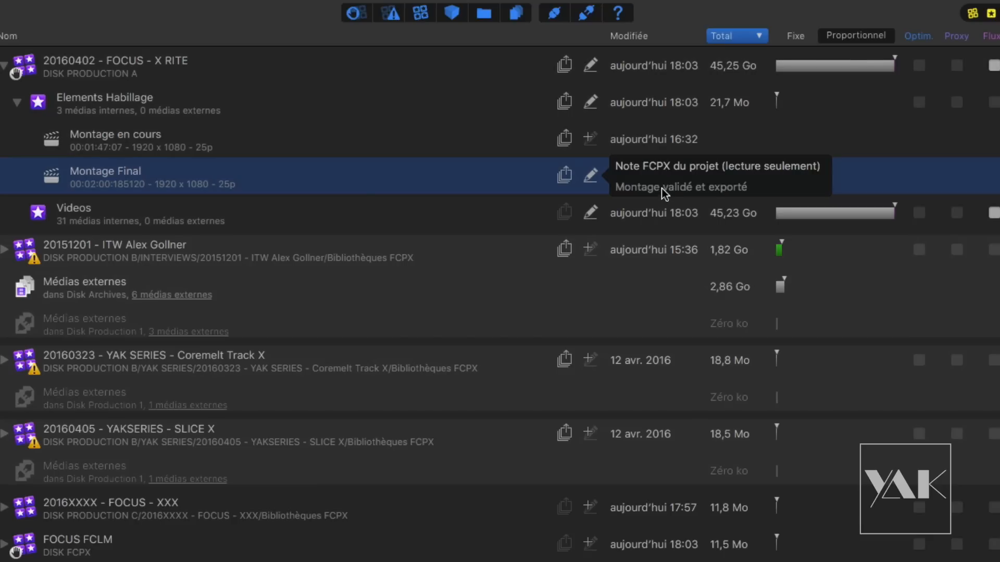
{"action": "left_click", "coordinate": [591, 65]}
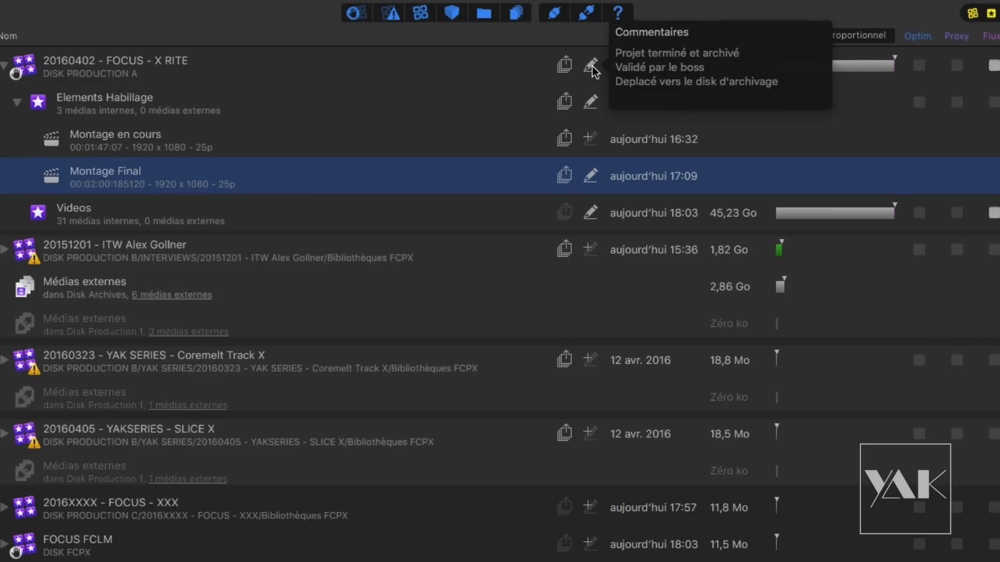
{"action": "mouse_move", "coordinate": [598, 112]}
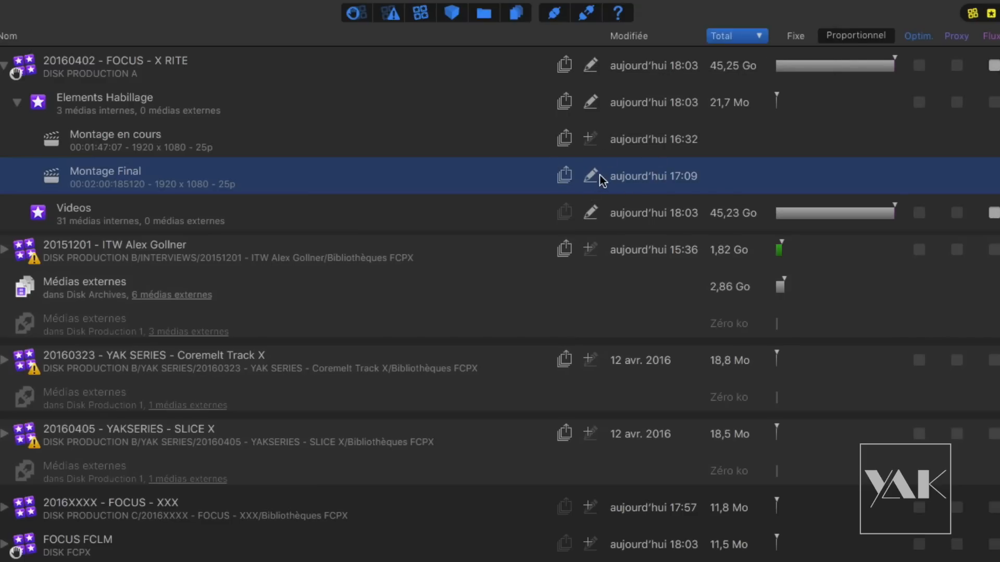
{"action": "mouse_move", "coordinate": [624, 180]}
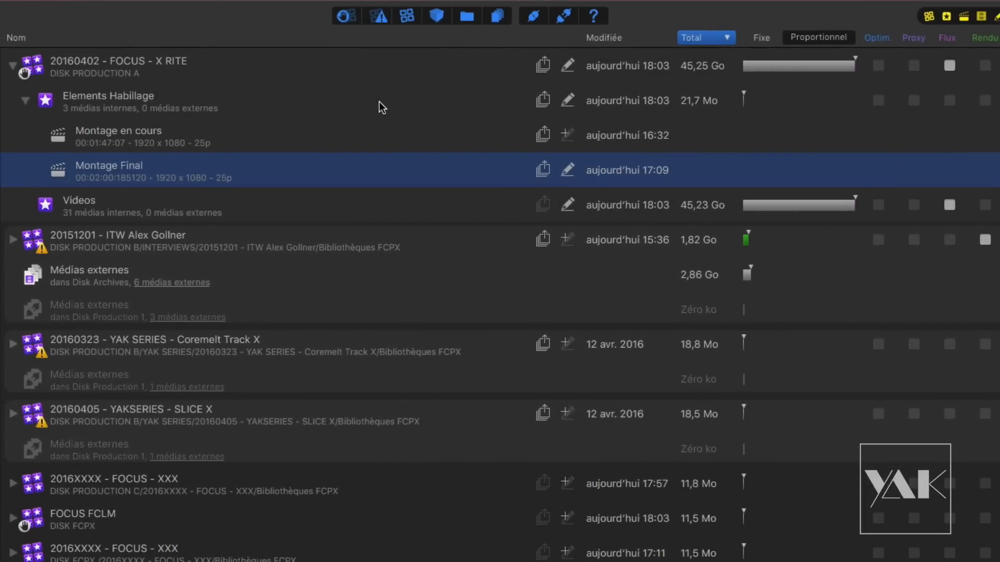
View the exported media of the Elements Habillage event, play Montage Final Export X-RITE.mov, and close the playback
{"action": "left_click", "coordinate": [382, 107]}
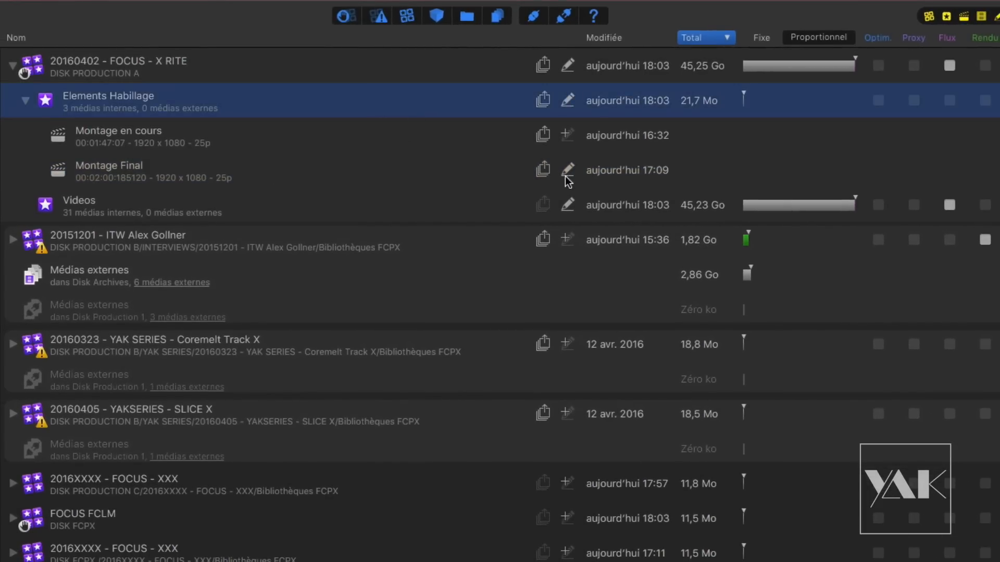
{"action": "mouse_move", "coordinate": [538, 102]}
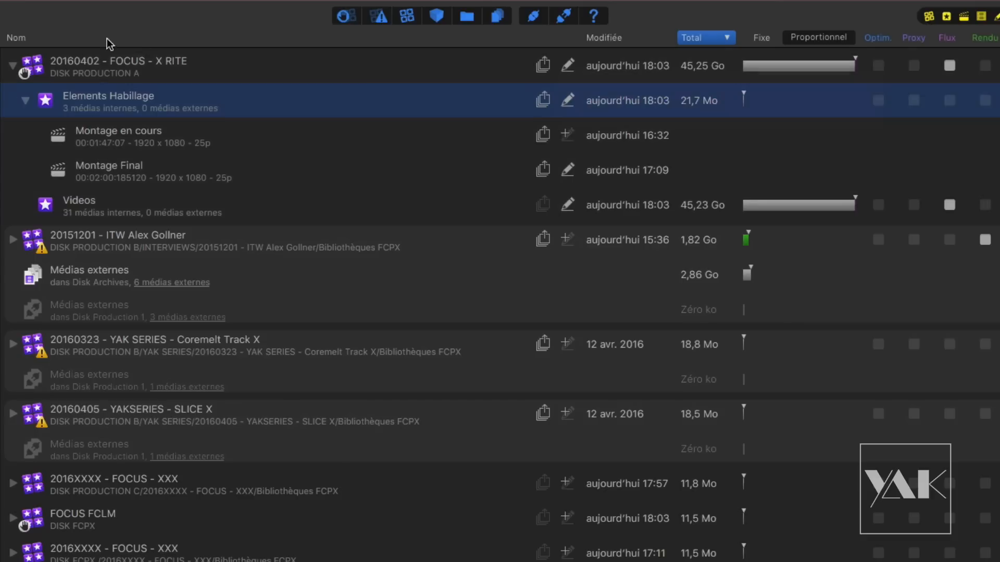
{"action": "left_click", "coordinate": [156, 70]}
{"action": "left_click", "coordinate": [166, 104]}
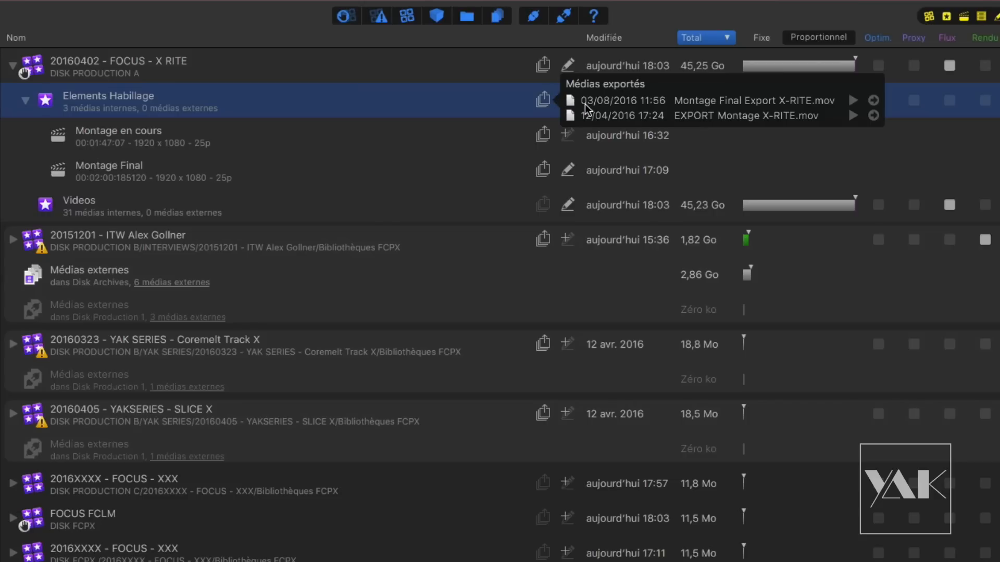
{"action": "left_click", "coordinate": [852, 102]}
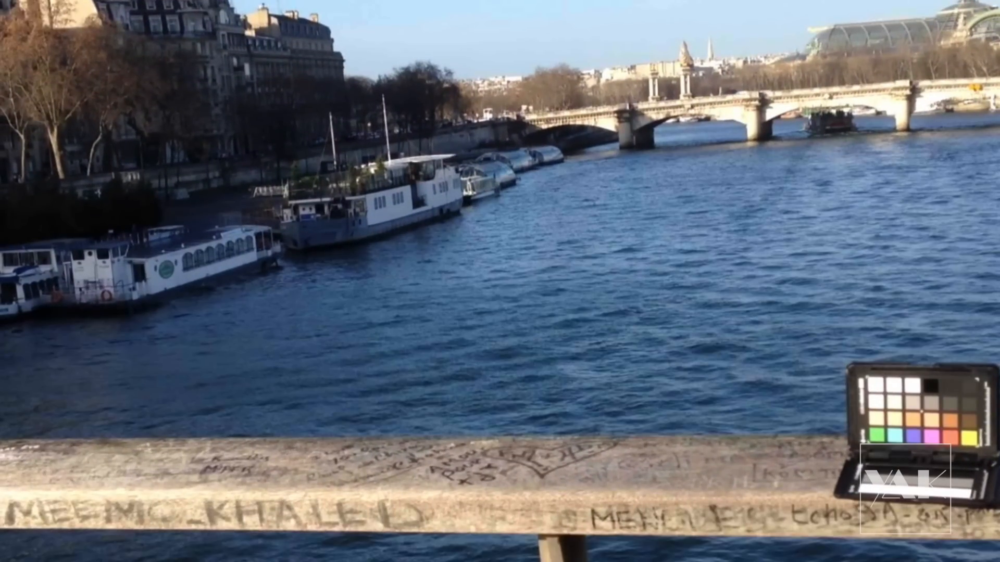
{"action": "key", "text": "Escape"}
Reveal the Montage Final Export X-RITE.mov file in the Finder, then close that window
{"action": "left_click", "coordinate": [544, 100]}
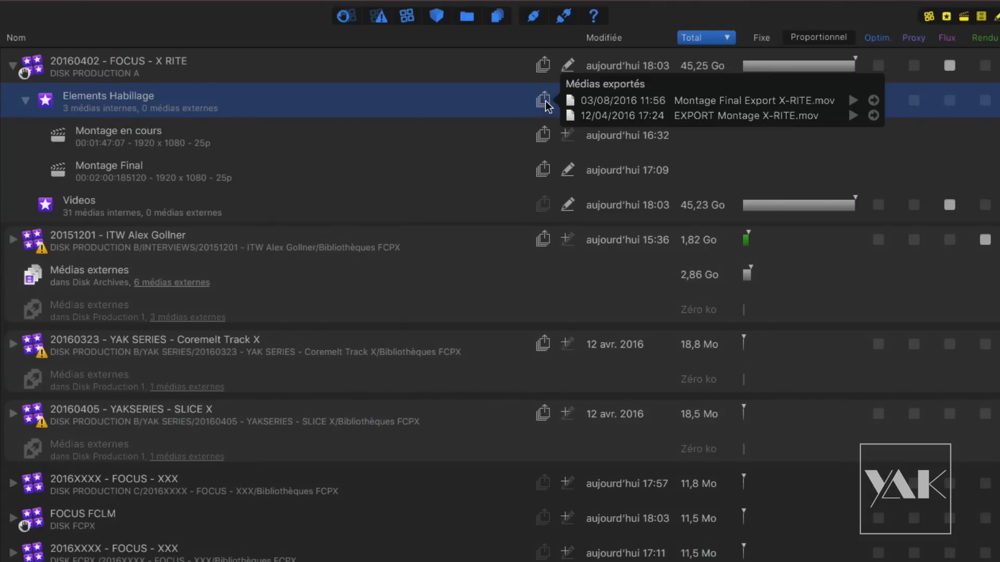
{"action": "left_click", "coordinate": [873, 100]}
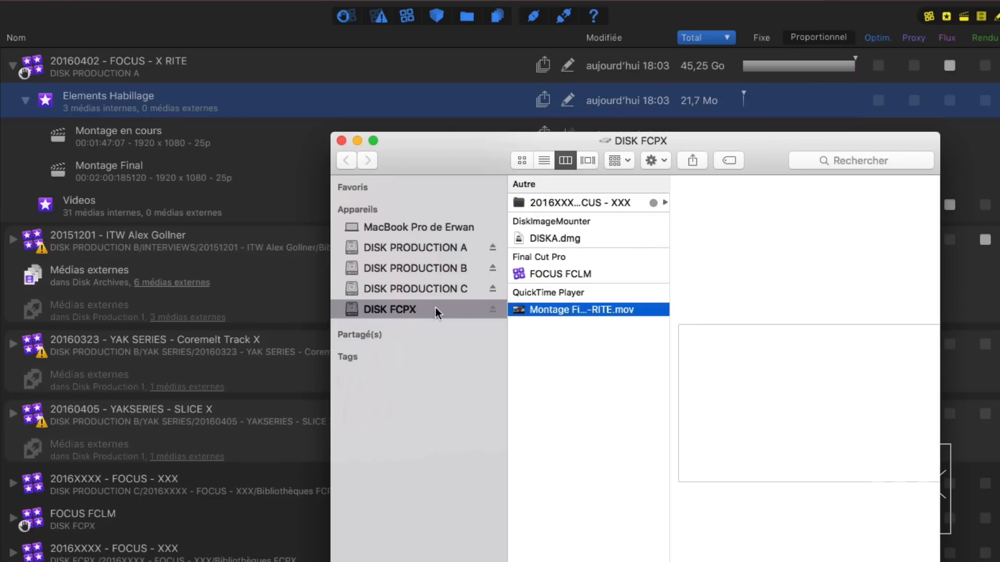
{"action": "left_click", "coordinate": [341, 141]}
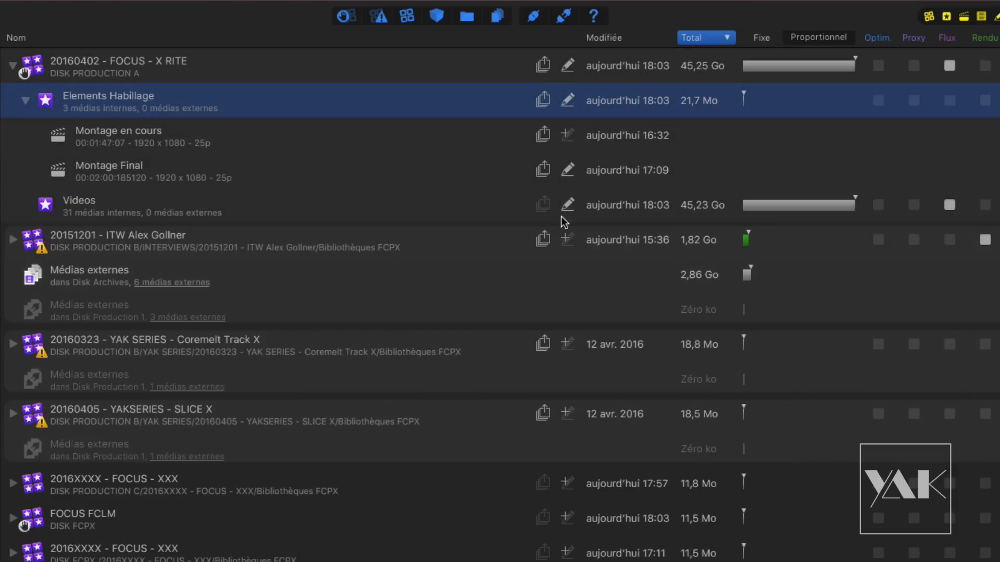
Open the Vimeo page of the 20151201 interview library's exported video, then return to Final Cut Library Manager
{"action": "mouse_move", "coordinate": [542, 243]}
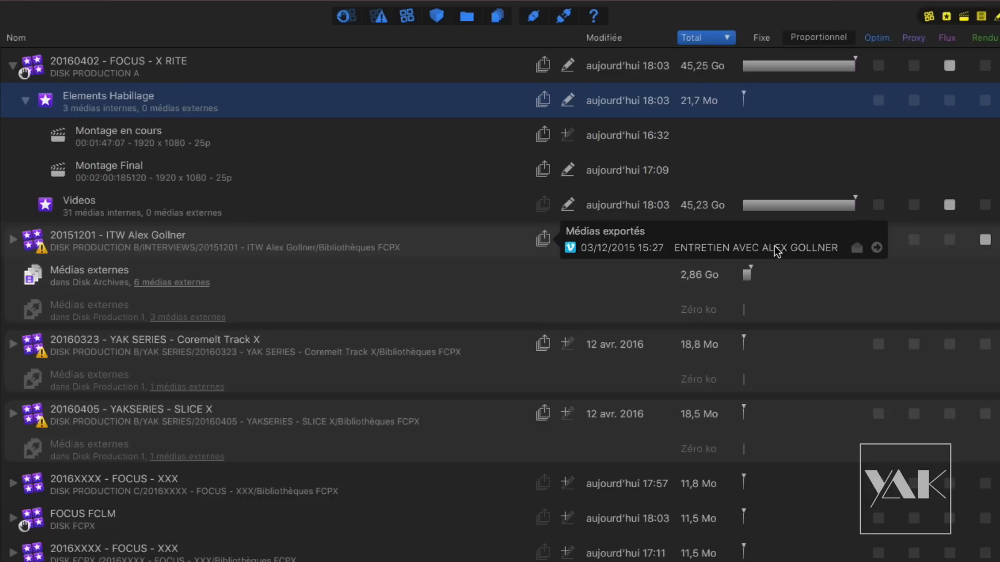
{"action": "left_click", "coordinate": [876, 248]}
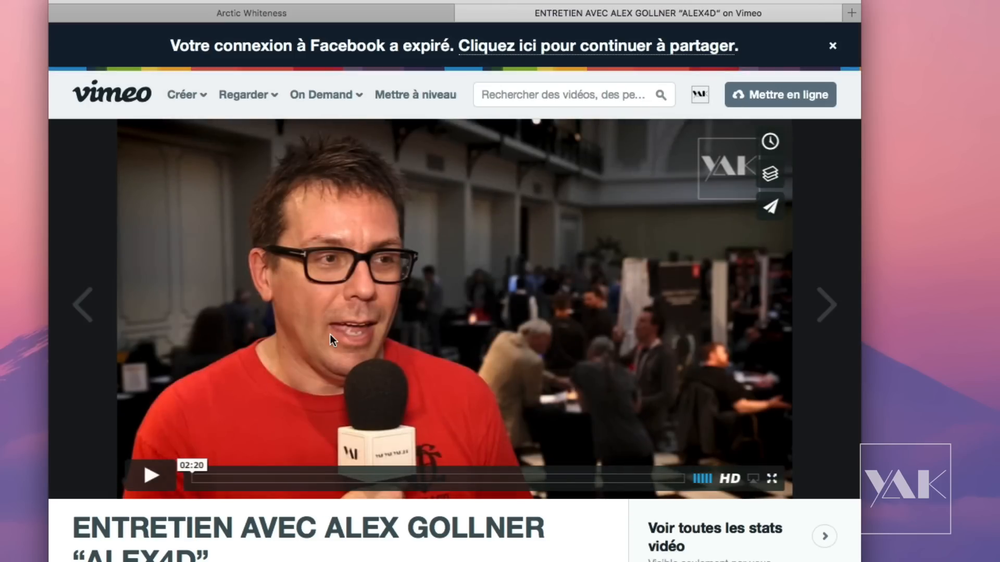
{"action": "key", "text": "ctrl+Left"}
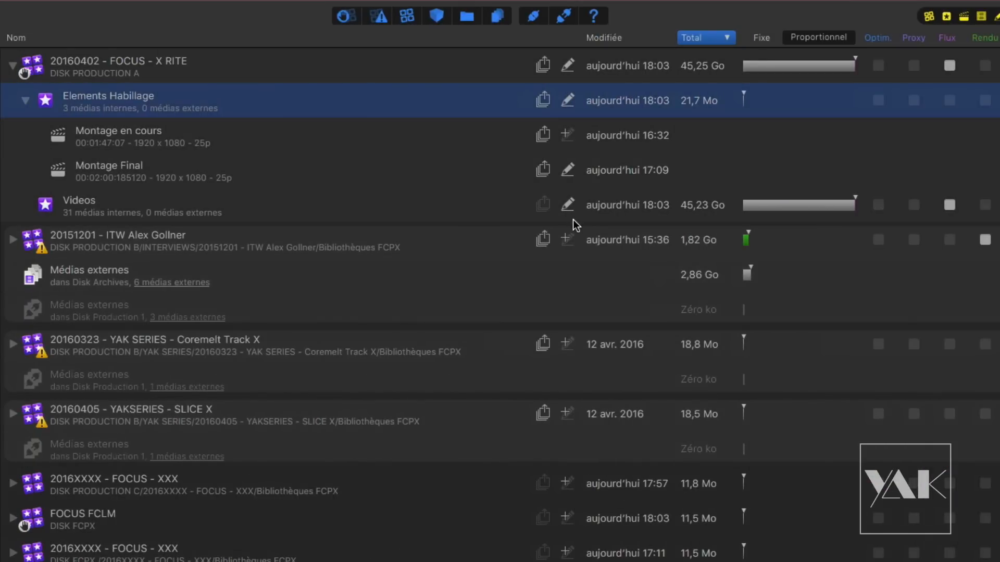
{"action": "left_click", "coordinate": [543, 241]}
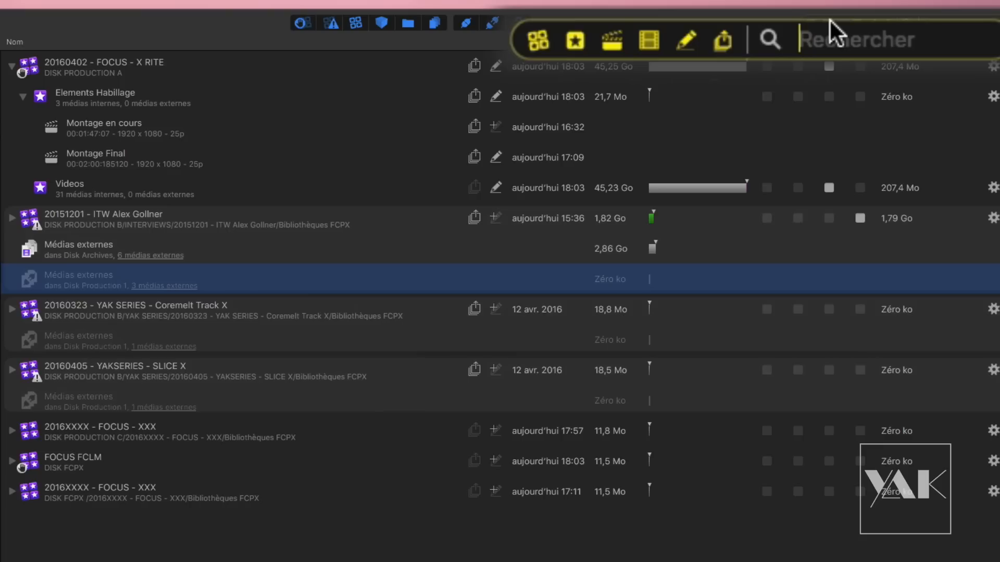
Search the libraries for the interviewee's first name and restrict the search scope to exported media only
{"action": "type", "text": "alex"}
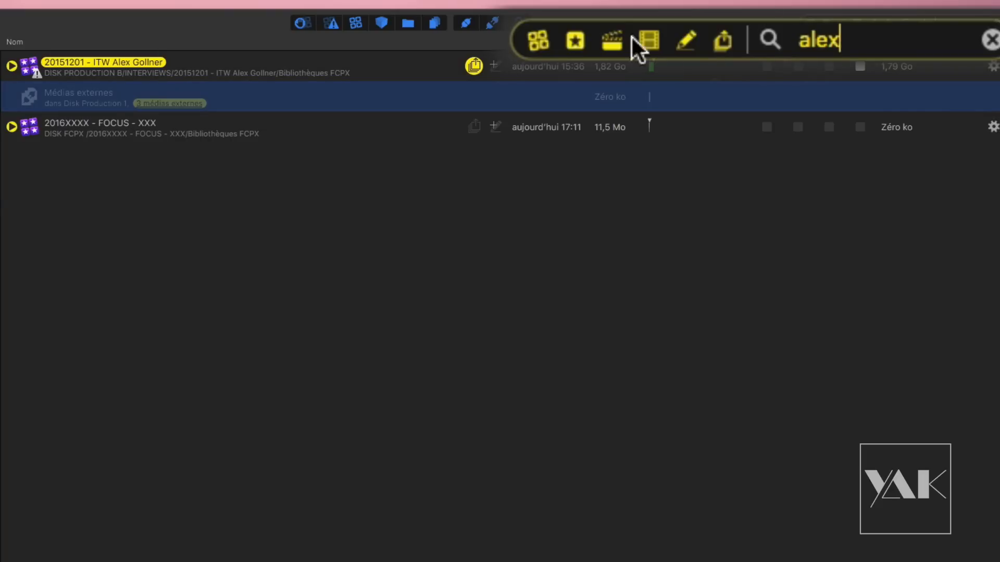
{"action": "left_click", "coordinate": [649, 41]}
{"action": "left_click", "coordinate": [611, 41]}
{"action": "left_click", "coordinate": [575, 40]}
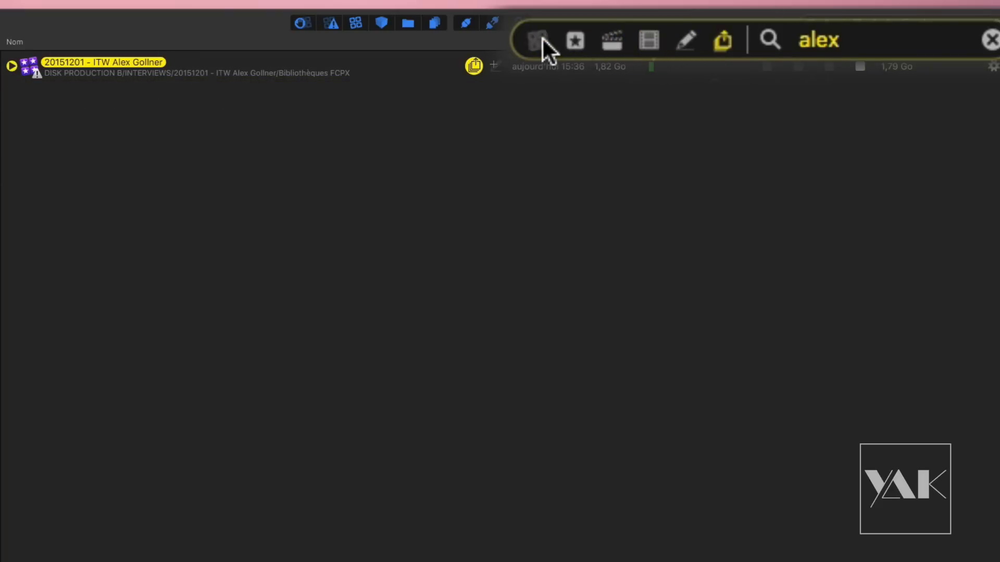
{"action": "left_click", "coordinate": [538, 40]}
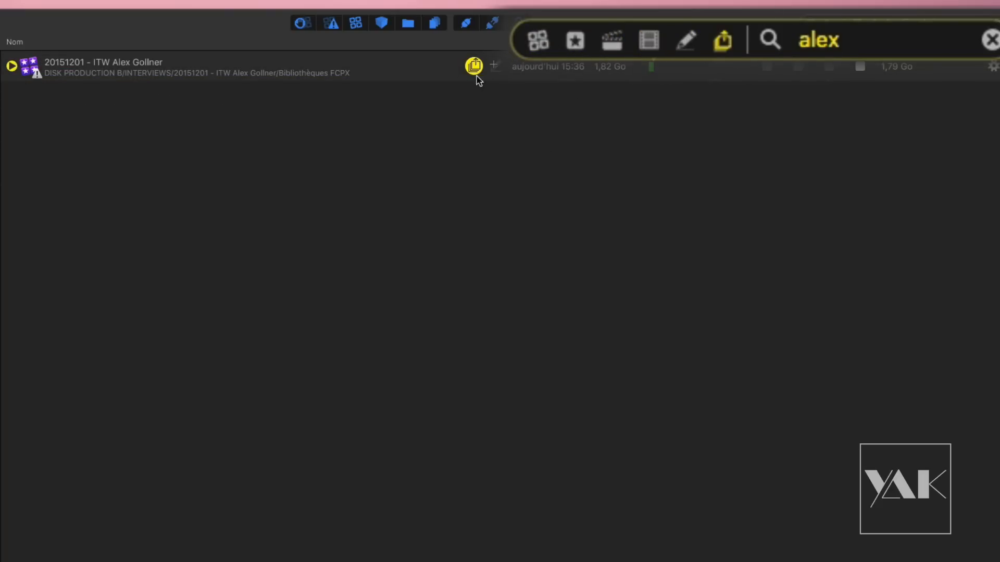
Extend the search scope again to libraries, events, projects, media and notes
{"action": "left_click", "coordinate": [686, 40]}
{"action": "left_click", "coordinate": [649, 41]}
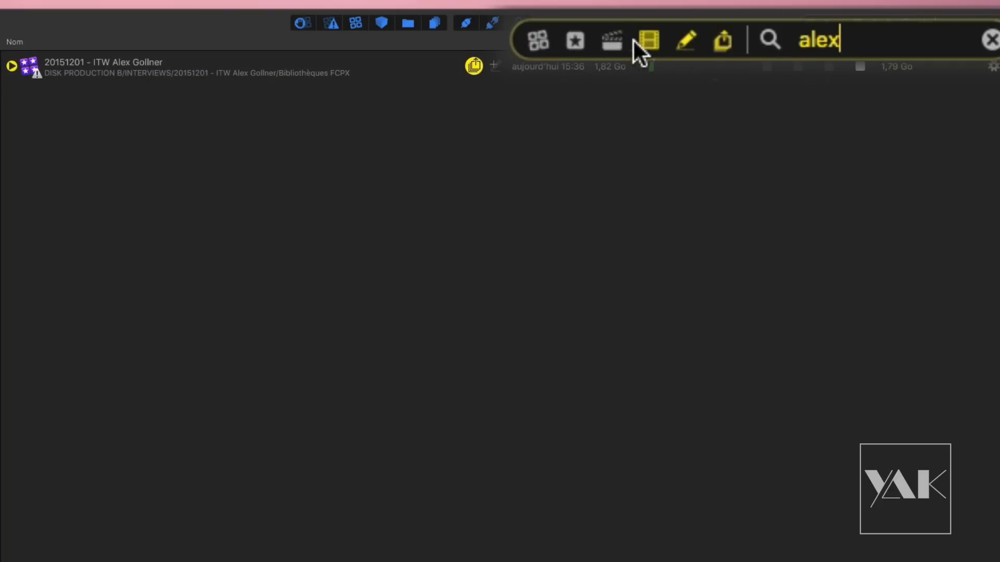
{"action": "left_click", "coordinate": [612, 40]}
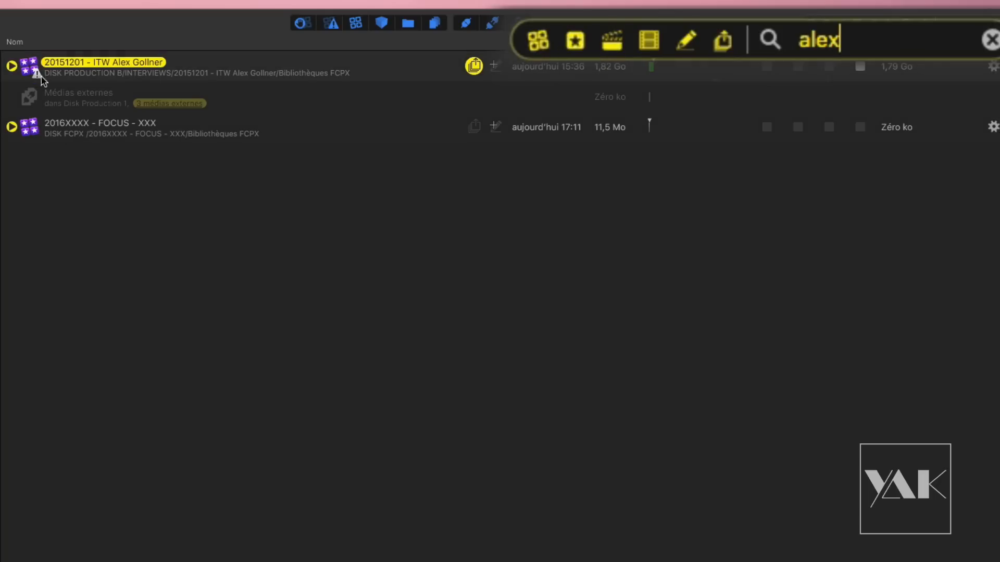
Expand the 20151201 interview library, view the external media list of its Elements event, and close the list
{"action": "left_click", "coordinate": [11, 67]}
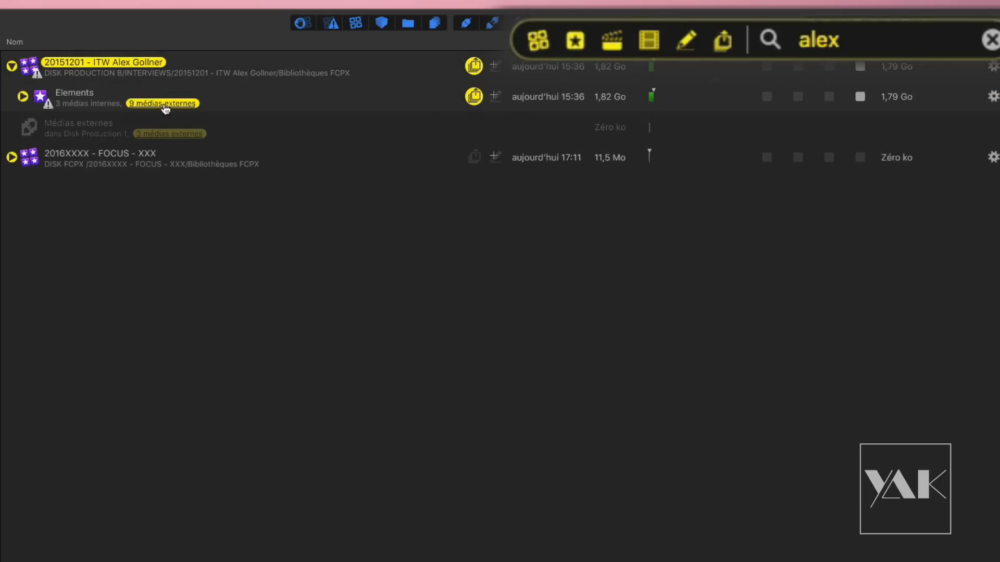
{"action": "left_click", "coordinate": [163, 104]}
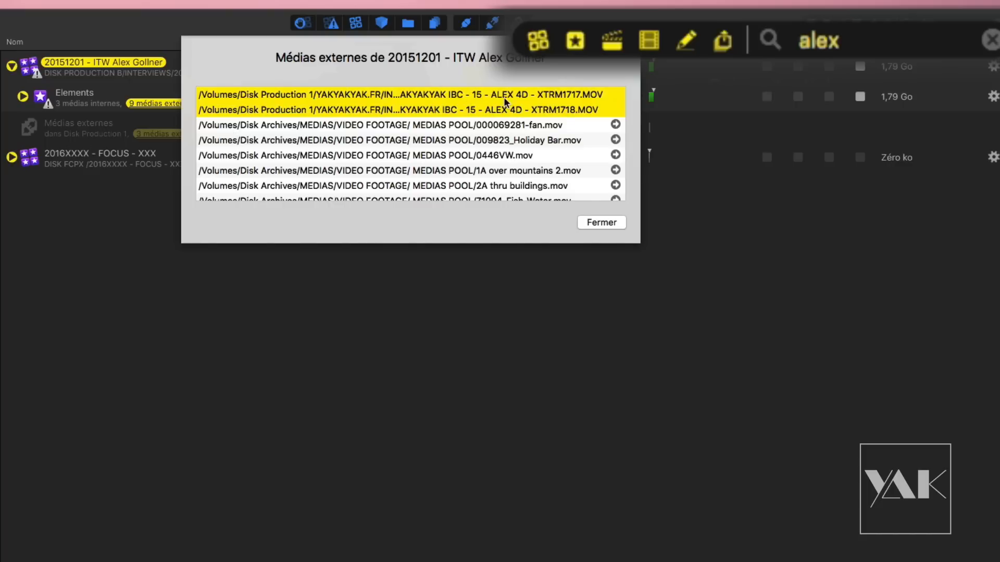
{"action": "left_click", "coordinate": [600, 223]}
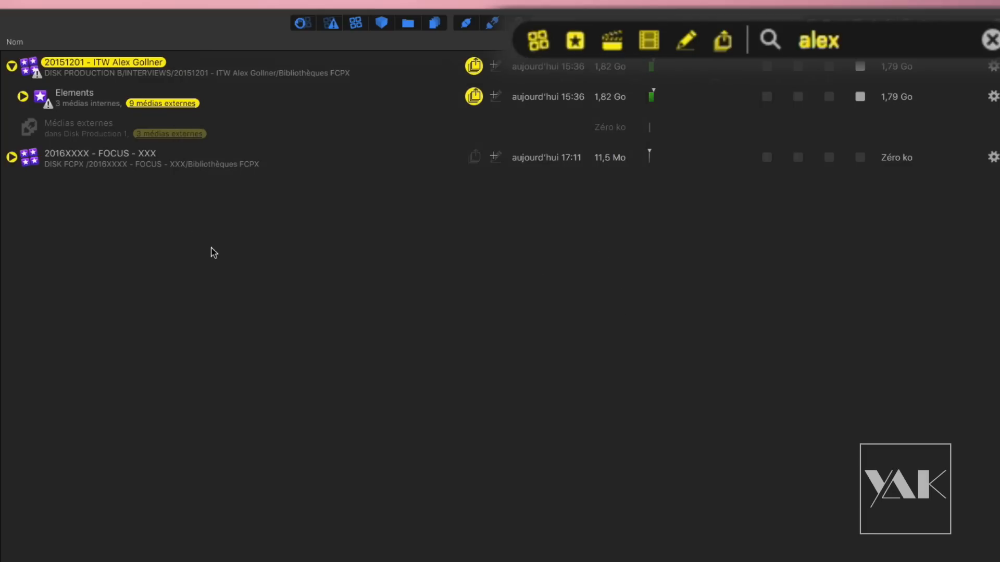
Search the libraries for "cadenas" and select the Videos event of 20160402 - FOCUS - X RITE
{"action": "double_click", "coordinate": [848, 39]}
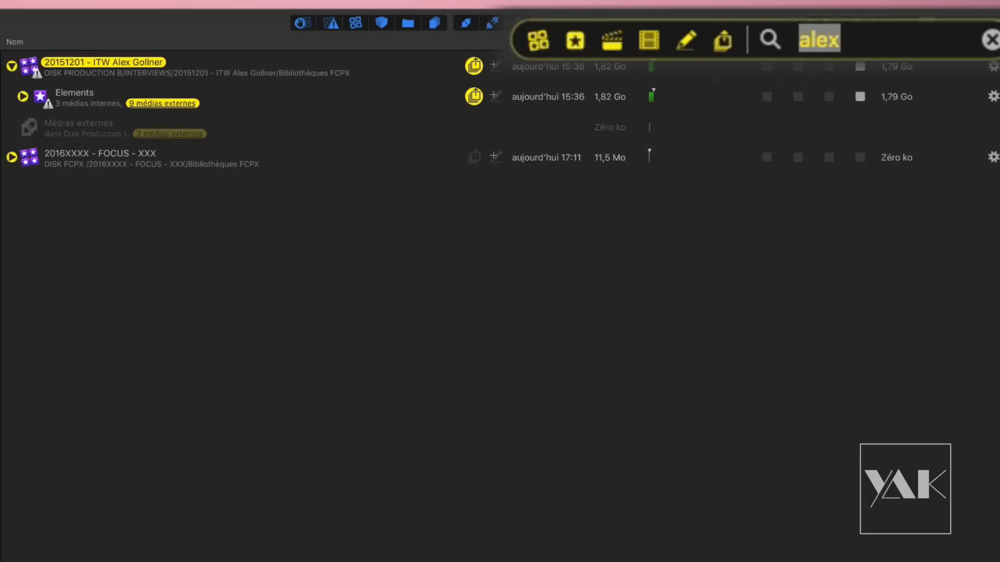
{"action": "type", "text": "cadenas"}
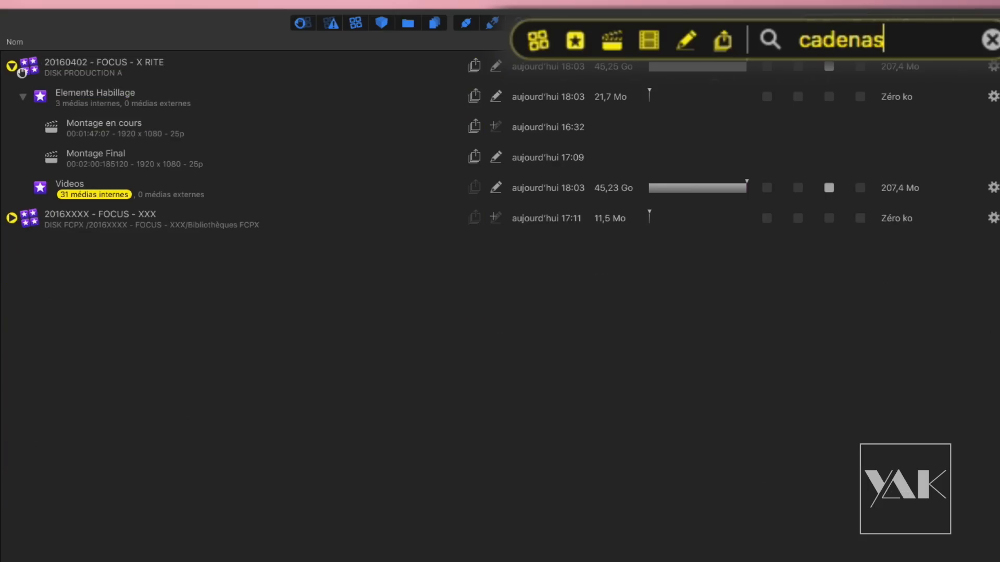
{"action": "left_click", "coordinate": [106, 196]}
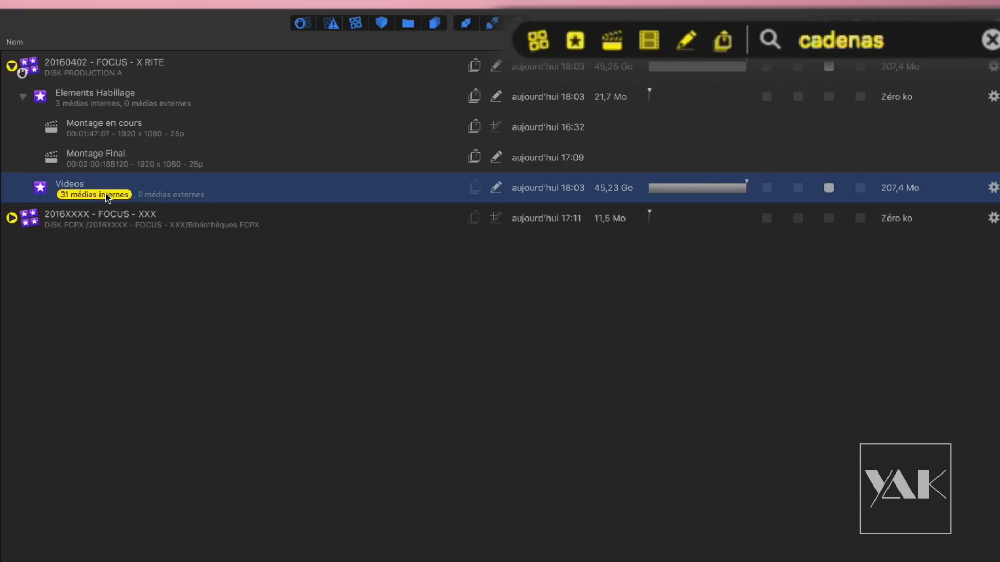
Expand the 2016XXXX - FOCUS - XXX library on DISK FCPX and its Elements event, and check the Videos event's internal media
{"action": "left_click", "coordinate": [12, 217]}
{"action": "left_click", "coordinate": [22, 249]}
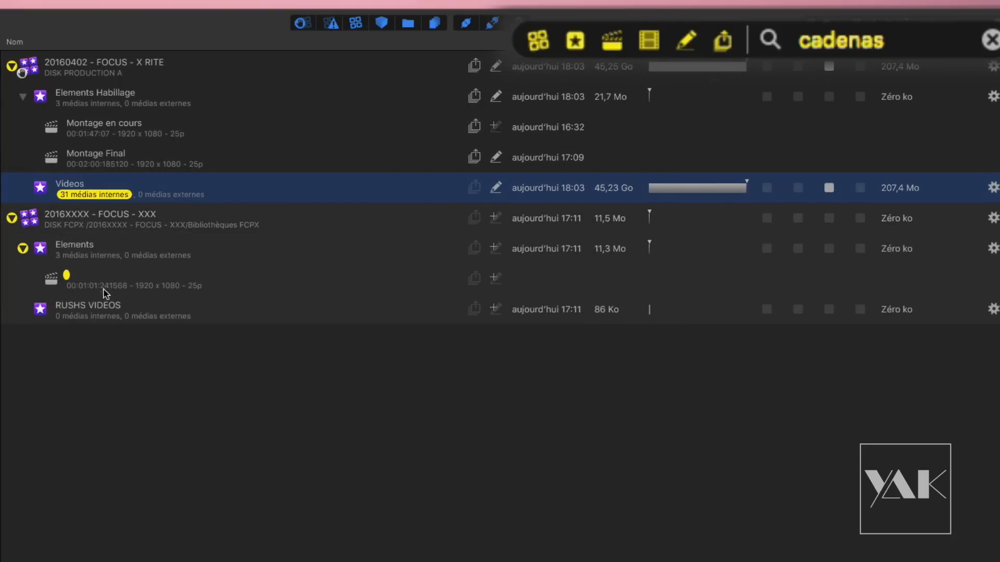
{"action": "left_click", "coordinate": [73, 284]}
{"action": "left_click", "coordinate": [103, 199]}
Replace the library search term with "paris"
{"action": "left_click", "coordinate": [897, 40]}
{"action": "key", "text": "super+a"}
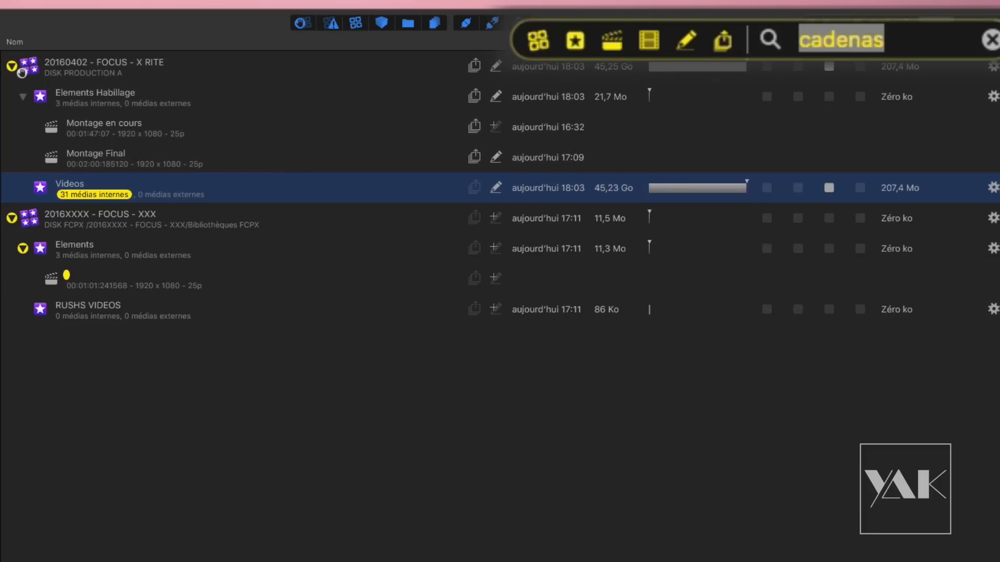
{"action": "type", "text": "paris"}
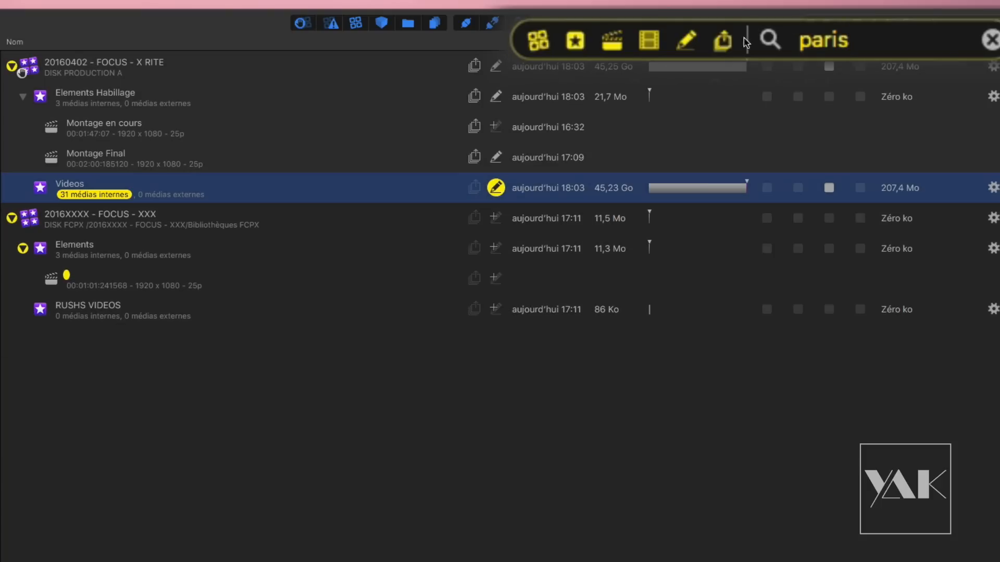
Search the libraries for "final", check the exported media of the Montage Final project, and clear the search
{"action": "left_click_drag", "start_coordinate": [857, 37], "coordinate": [799, 41]}
{"action": "type", "text": "final"}
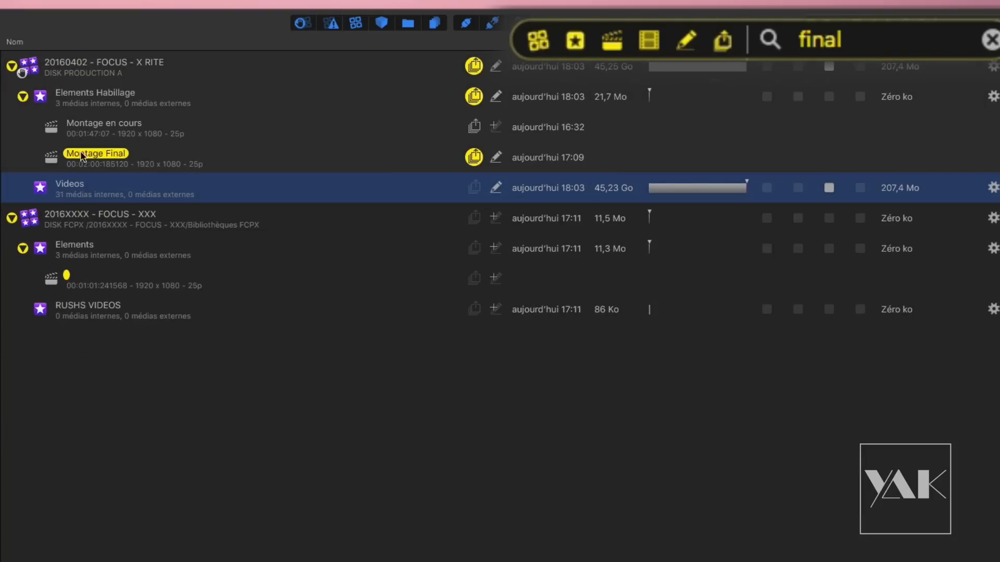
{"action": "left_click", "coordinate": [477, 161]}
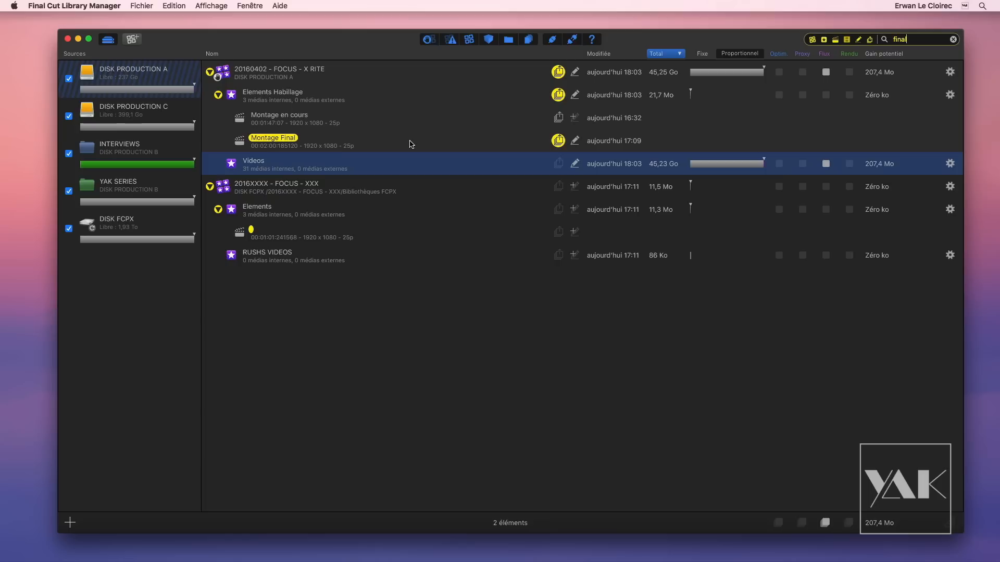
{"action": "key", "text": "Escape"}
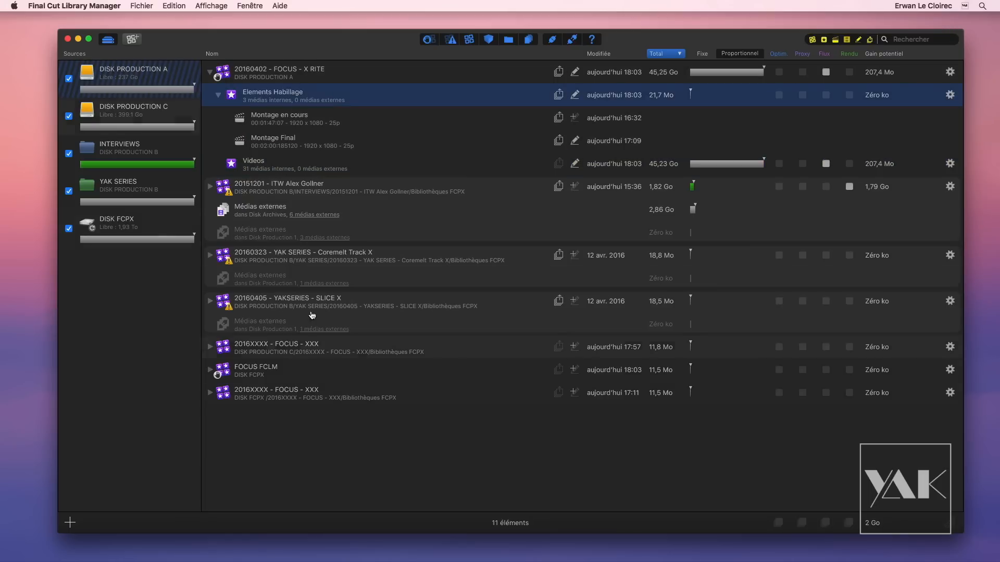
Set the preferences to open libraries alone, show the discreet white missing-media icon, and include thumbnails and waveforms in render cleaning
{"action": "left_click", "coordinate": [97, 6]}
{"action": "left_click", "coordinate": [92, 34]}
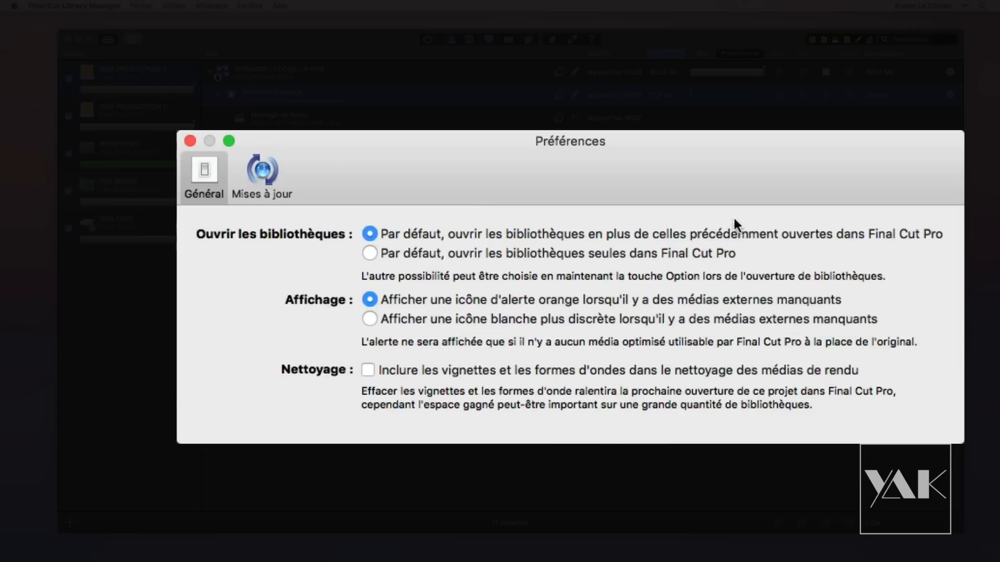
{"action": "left_click", "coordinate": [370, 254]}
{"action": "left_click", "coordinate": [366, 368]}
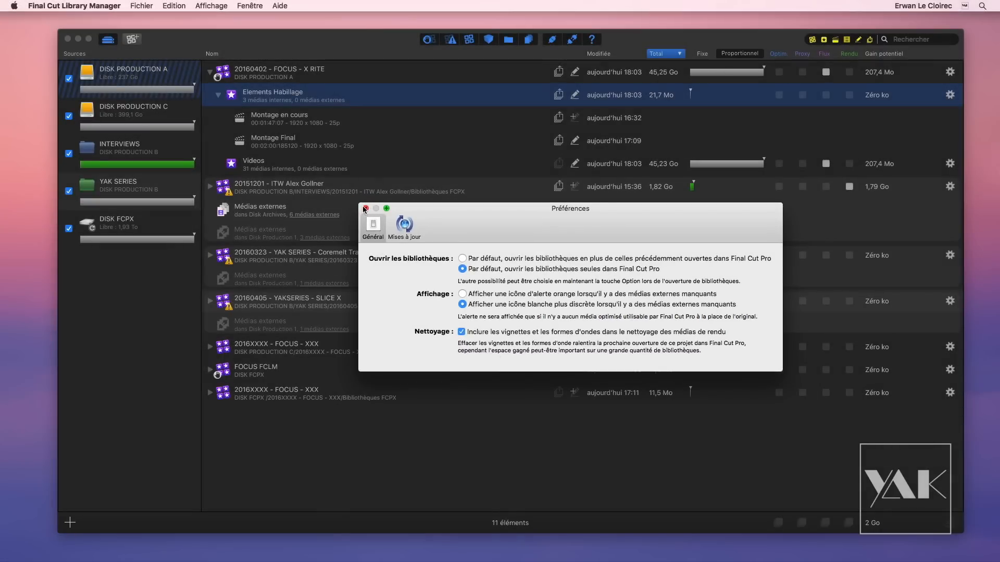
{"action": "left_click", "coordinate": [365, 208]}
Select the external media entry on Disk Production 1 belonging to the 20151201 interview library
{"action": "left_click", "coordinate": [498, 475]}
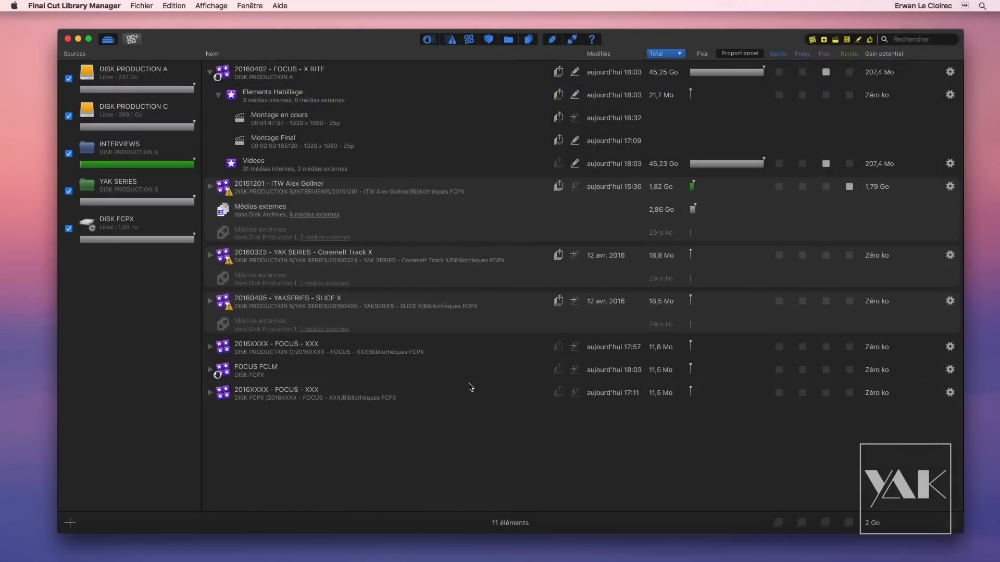
{"action": "left_click", "coordinate": [305, 192]}
{"action": "left_click", "coordinate": [294, 236]}
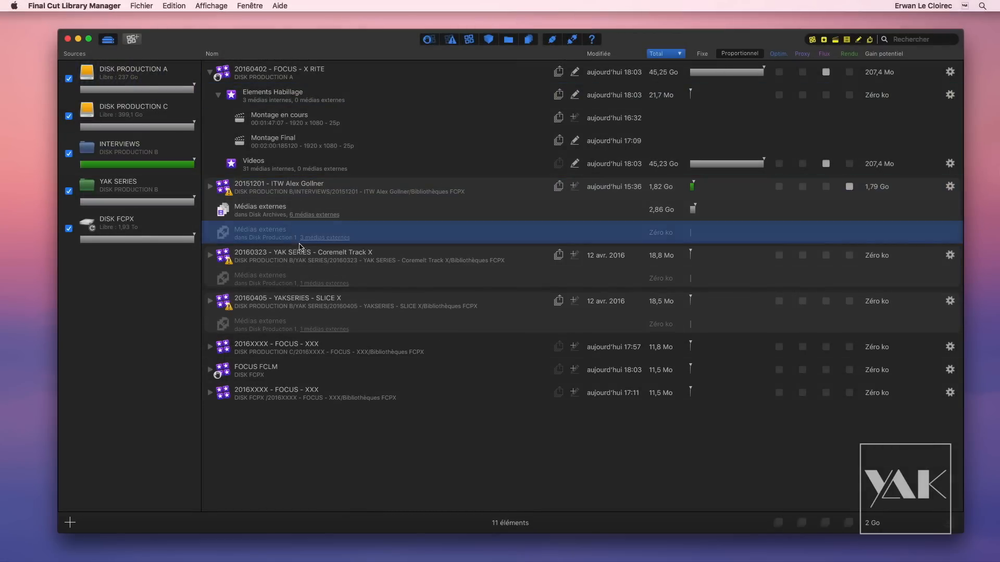